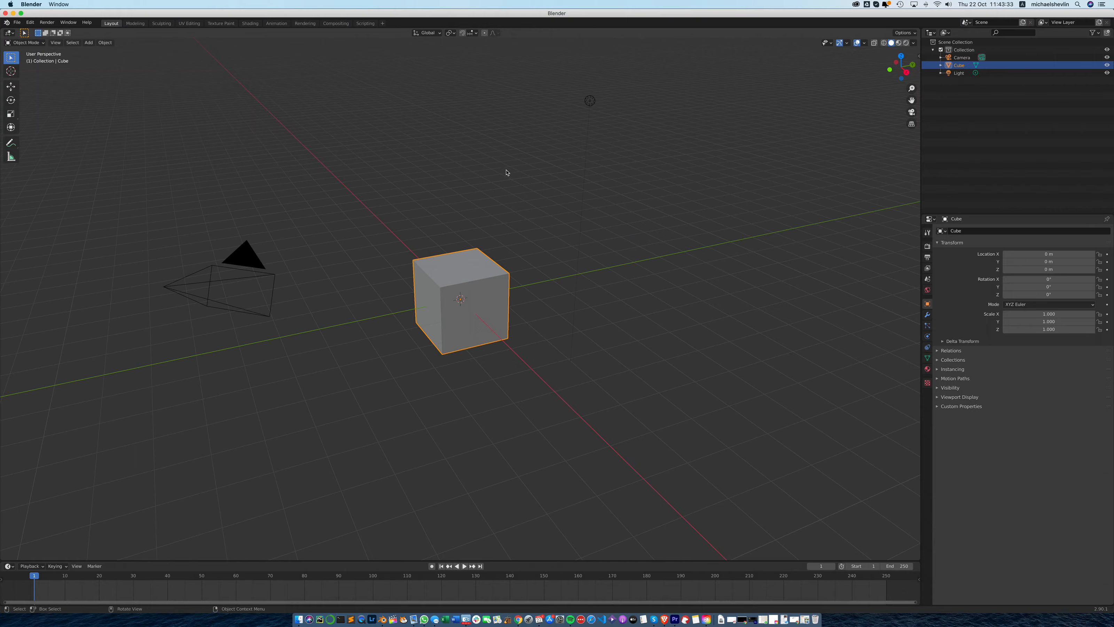
- Switch the main 3D viewport area to the Movie Clip Editor
{"action": "middle_click_drag", "start_coordinate": [515, 169], "coordinate": [303, 128]}
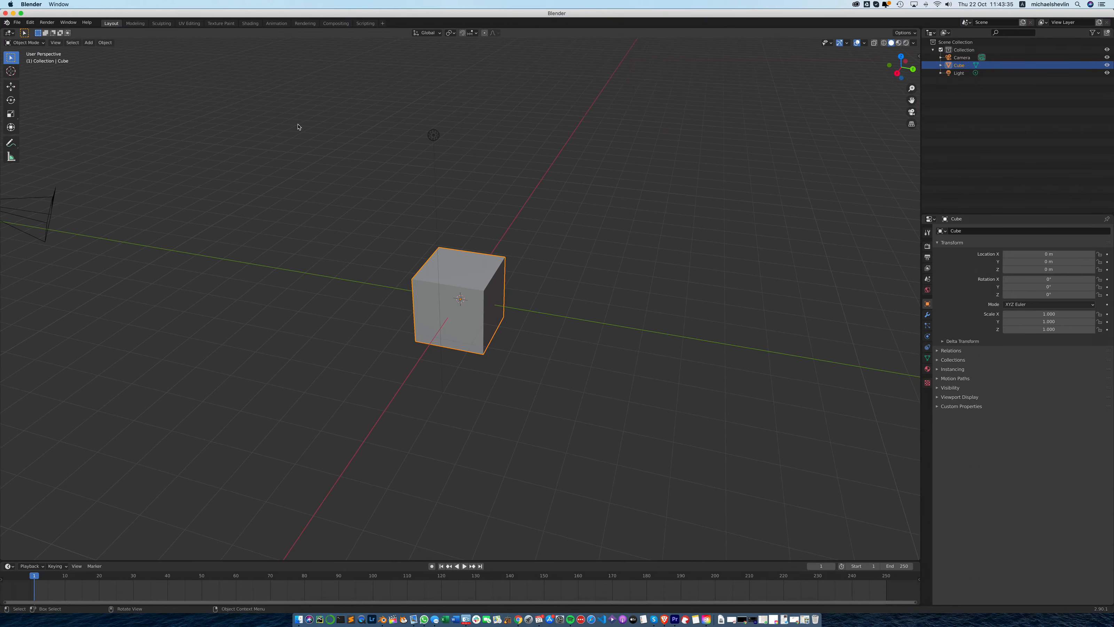
{"action": "left_click", "coordinate": [10, 34]}
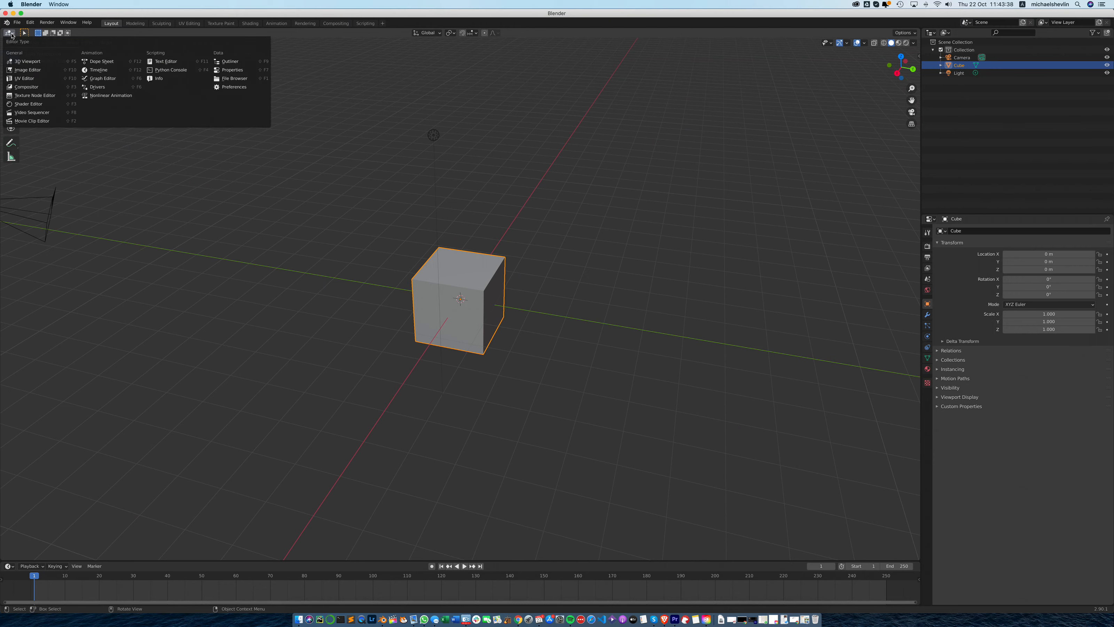
{"action": "left_click", "coordinate": [37, 122]}
{"action": "scroll", "coordinate": [484, 246], "scroll_direction": "up", "scroll_amount": 4}
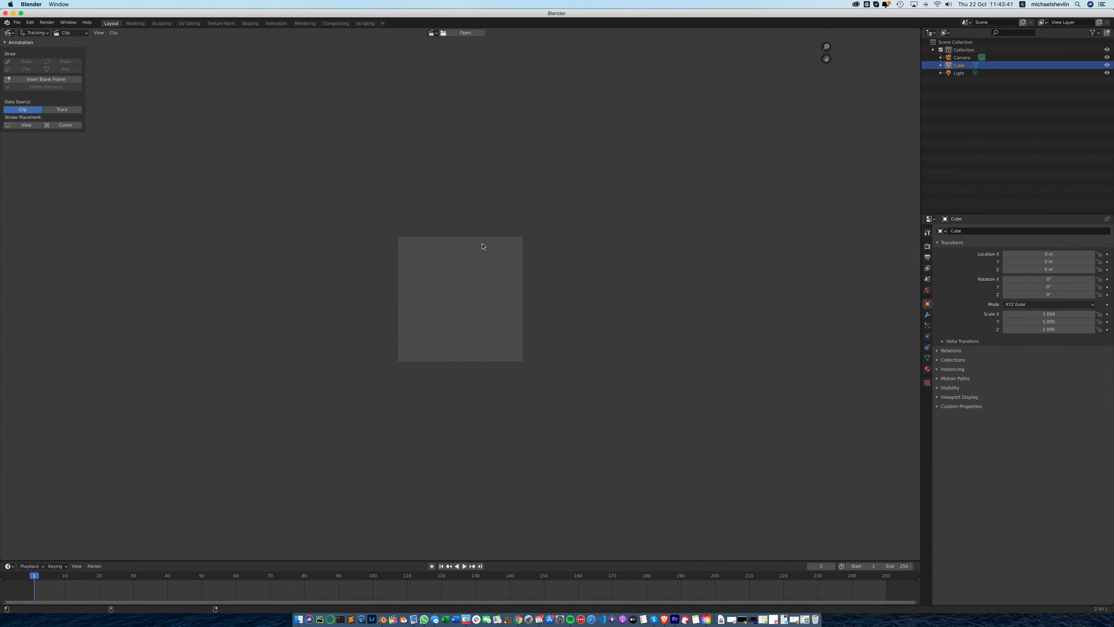
{"action": "scroll", "coordinate": [482, 247], "scroll_direction": "down", "scroll_amount": 2}
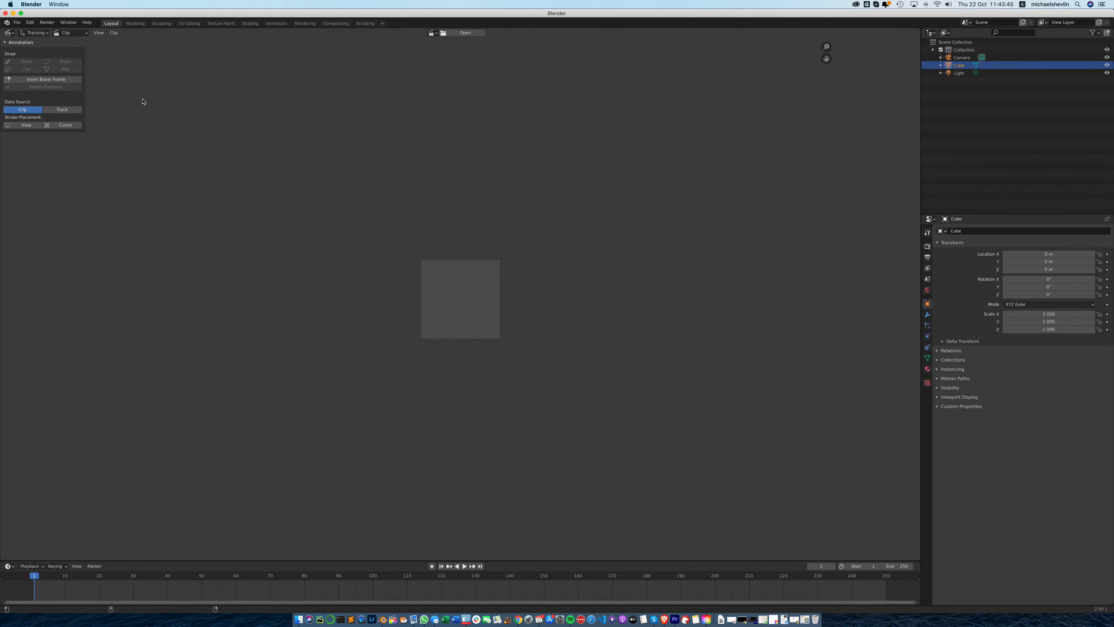
- Open the image sequence starting with track_footage000.png from the Desktop folder Blender Tracking/seq as a clip
{"action": "left_click", "coordinate": [451, 36]}
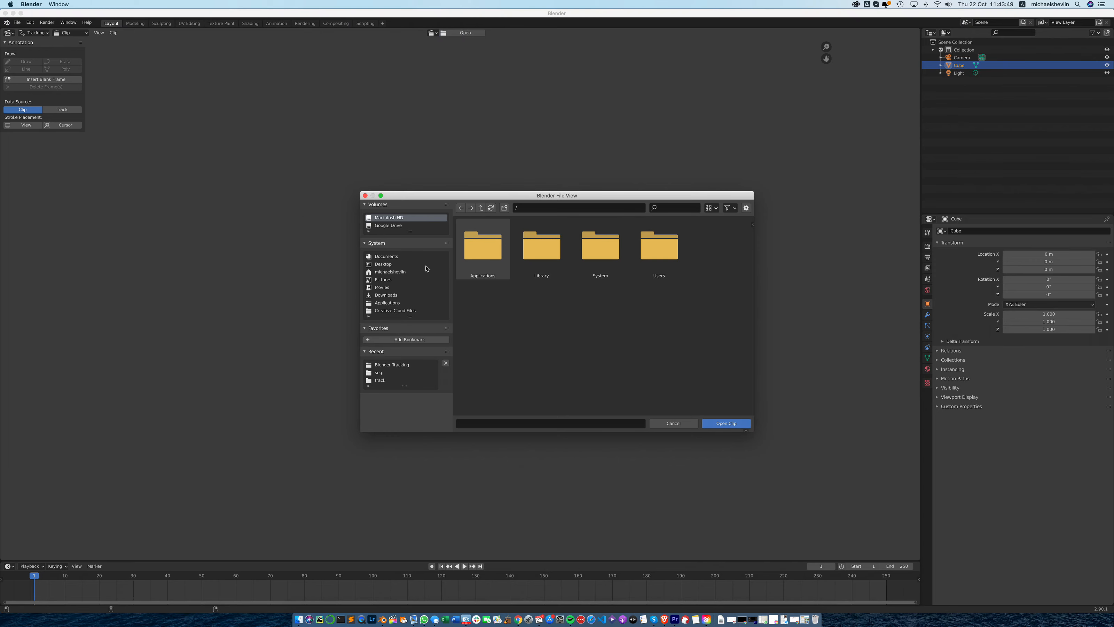
{"action": "left_click", "coordinate": [383, 264]}
{"action": "left_click", "coordinate": [490, 257]}
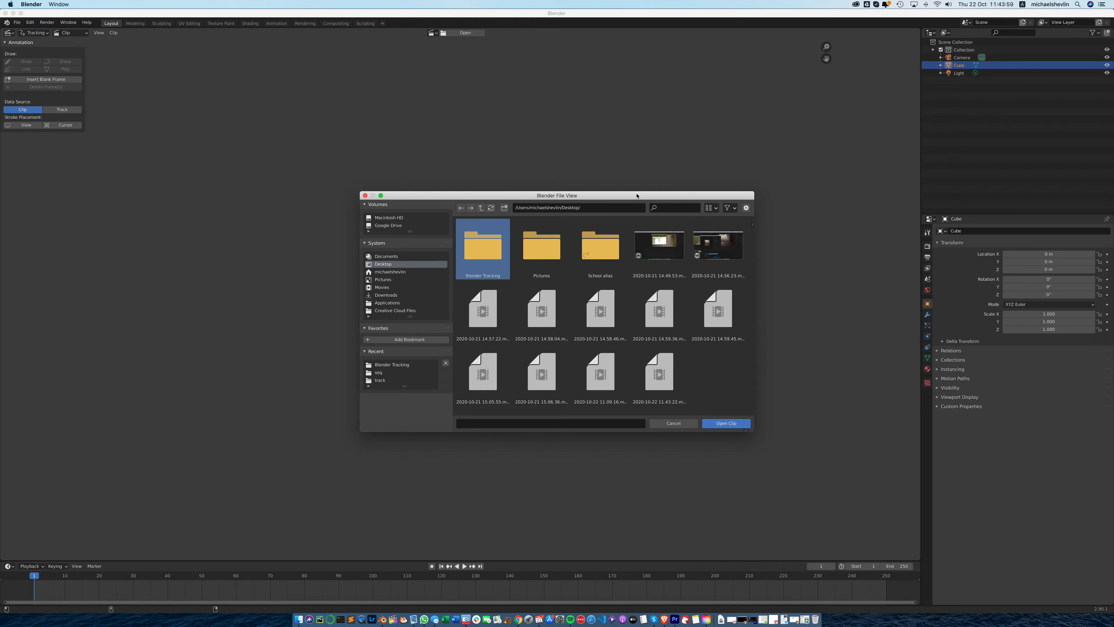
{"action": "key", "text": "Return"}
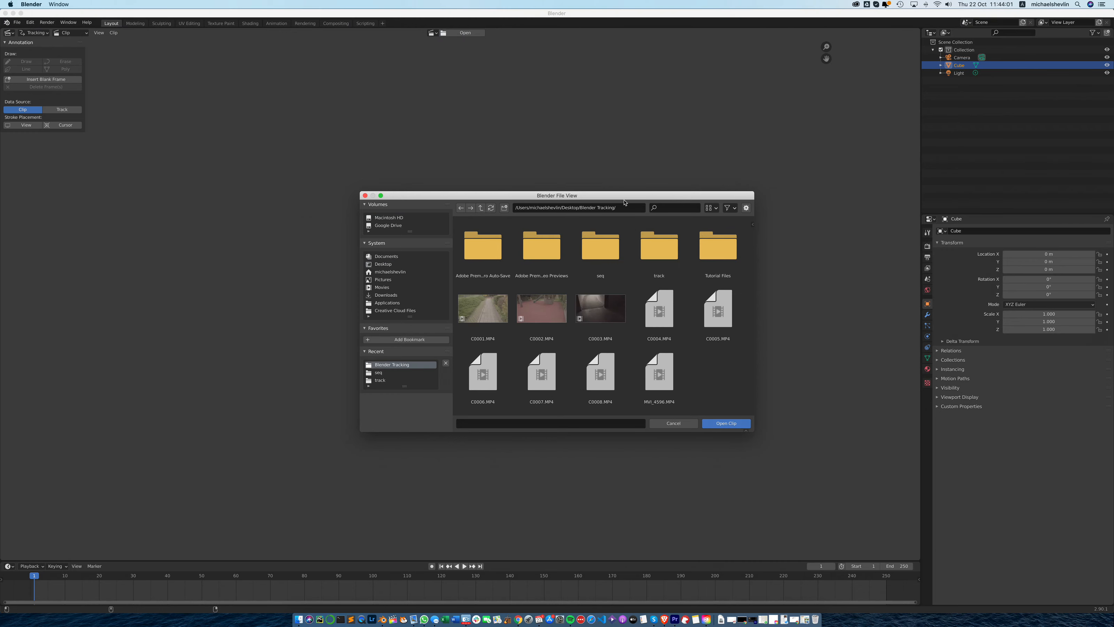
{"action": "left_click", "coordinate": [594, 250]}
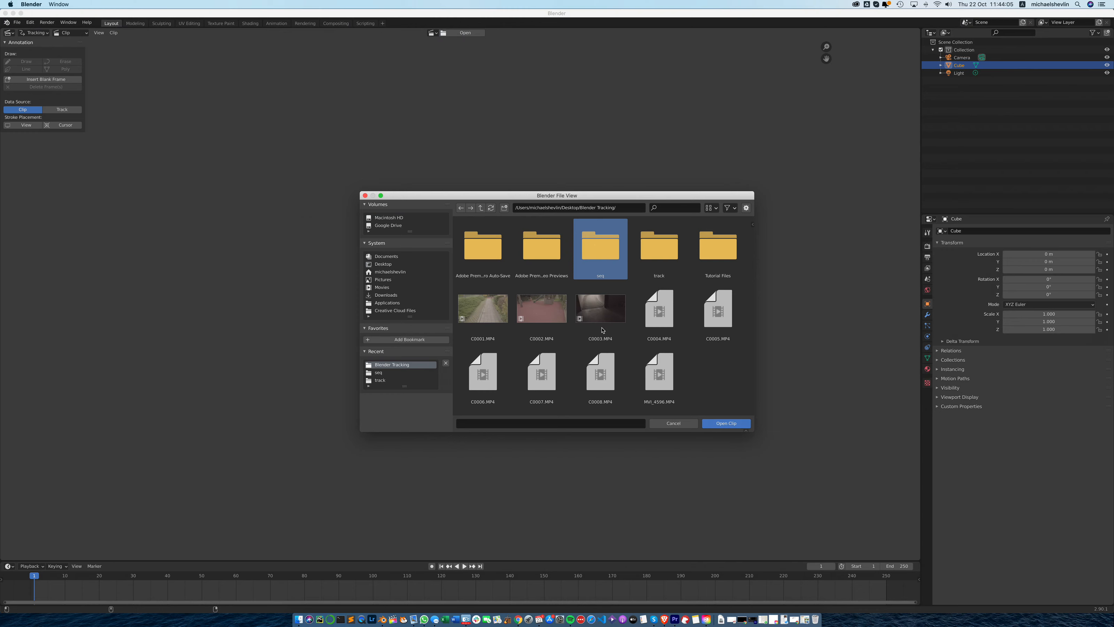
{"action": "key", "text": "Return"}
{"action": "left_click", "coordinate": [497, 257]}
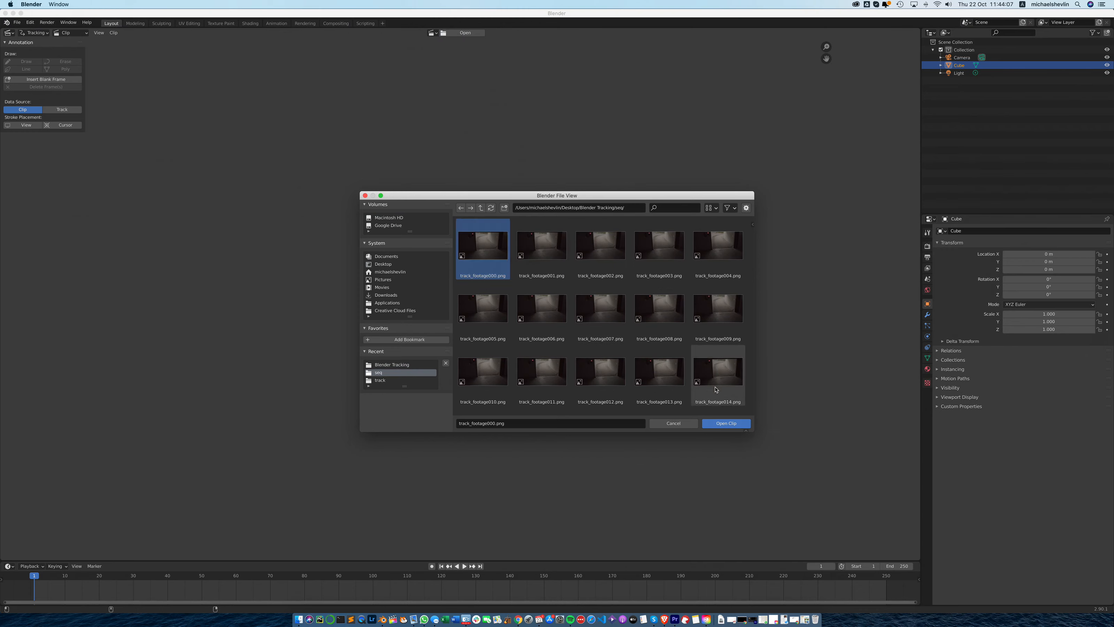
{"action": "left_click", "coordinate": [733, 424]}
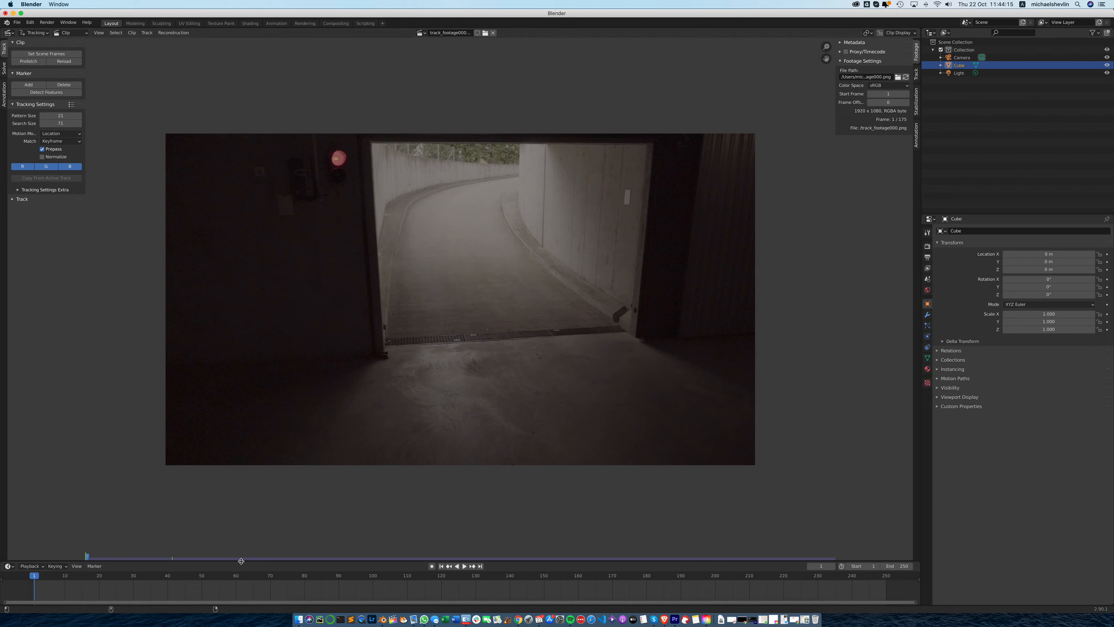
- Match the scene's frame range to the clip and prefetch its frames into memory
{"action": "left_click", "coordinate": [48, 54]}
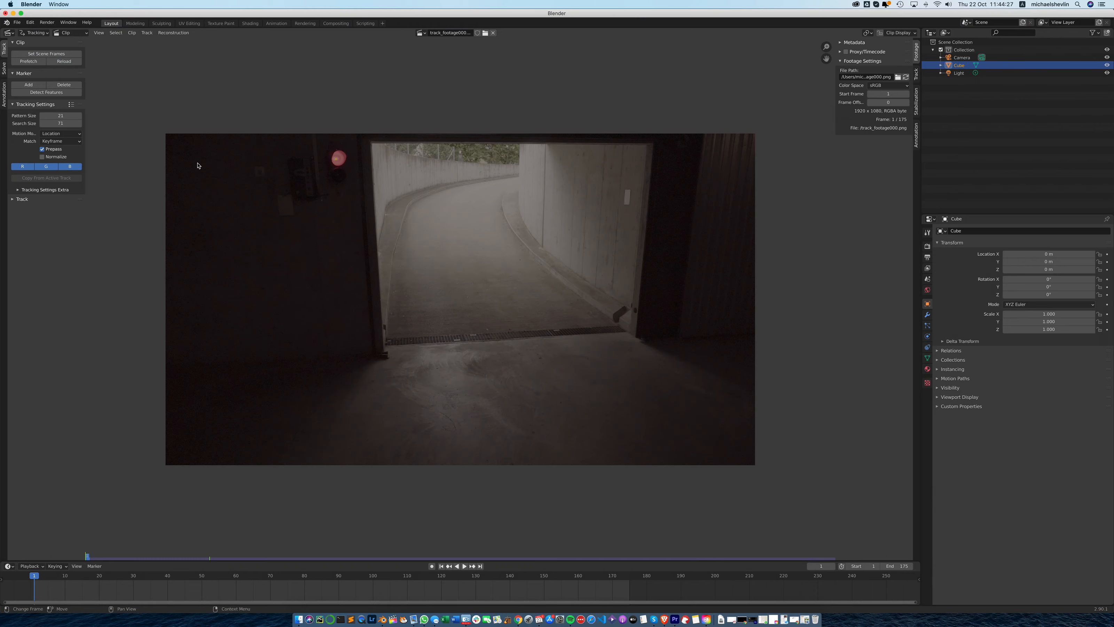
{"action": "left_click", "coordinate": [27, 62]}
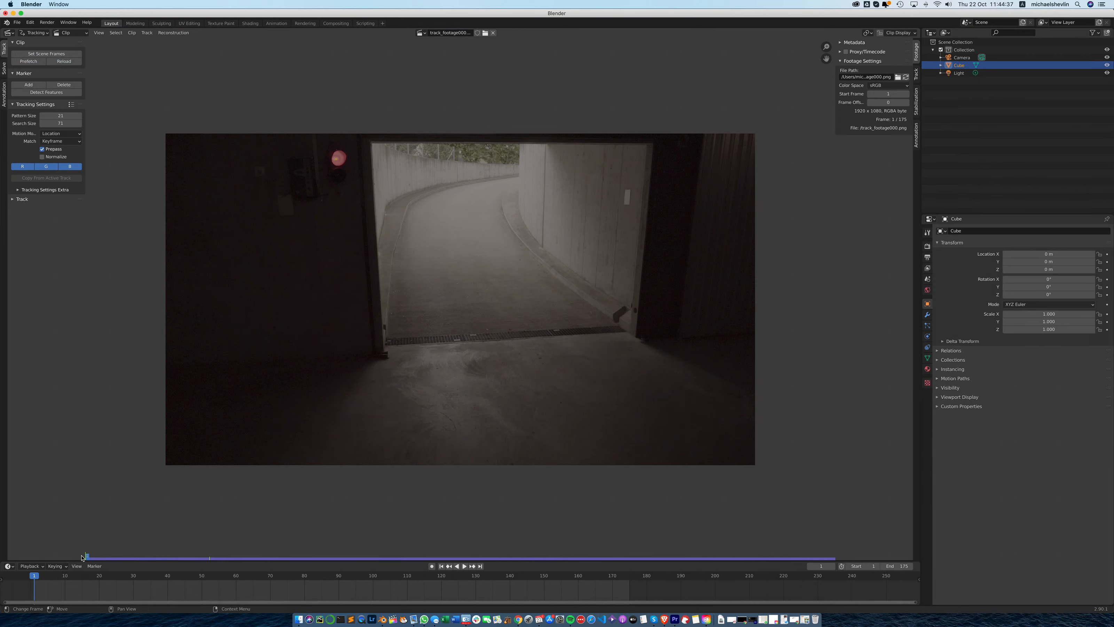
{"action": "mouse_move", "coordinate": [86, 556]}
{"action": "left_mouse_down"}
{"action": "mouse_move", "coordinate": [520, 545]}
{"action": "mouse_move", "coordinate": [94, 547]}
{"action": "mouse_move", "coordinate": [109, 558]}
{"action": "mouse_move", "coordinate": [498, 551]}
{"action": "mouse_move", "coordinate": [86, 556]}
{"action": "left_mouse_up"}
{"action": "left_click", "coordinate": [4, 71]}
{"action": "left_click", "coordinate": [5, 96]}
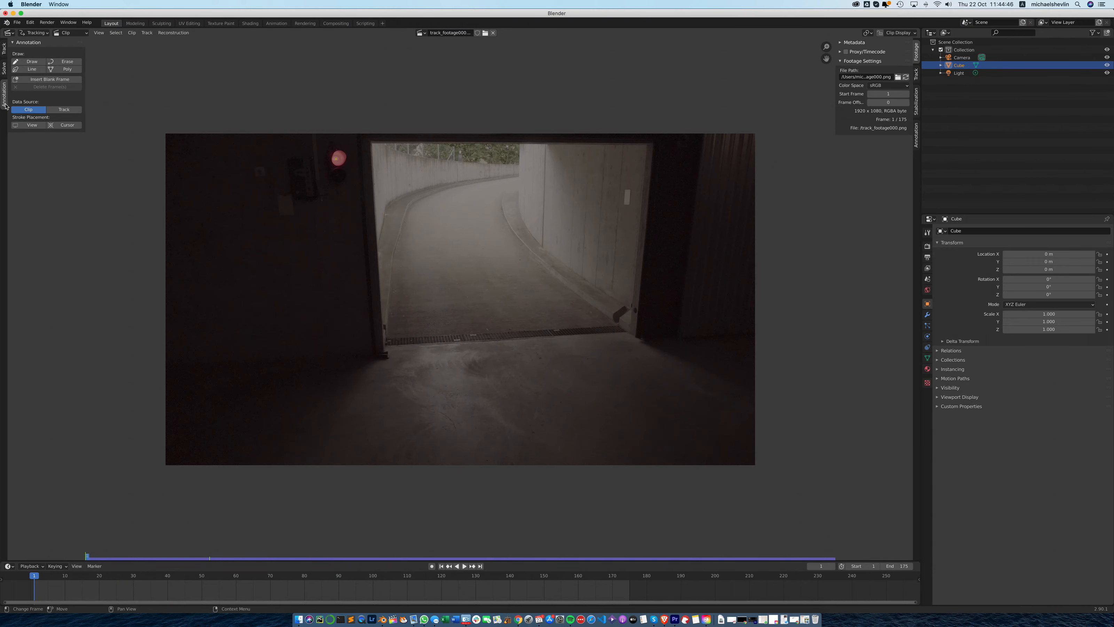
{"action": "left_click", "coordinate": [4, 53]}
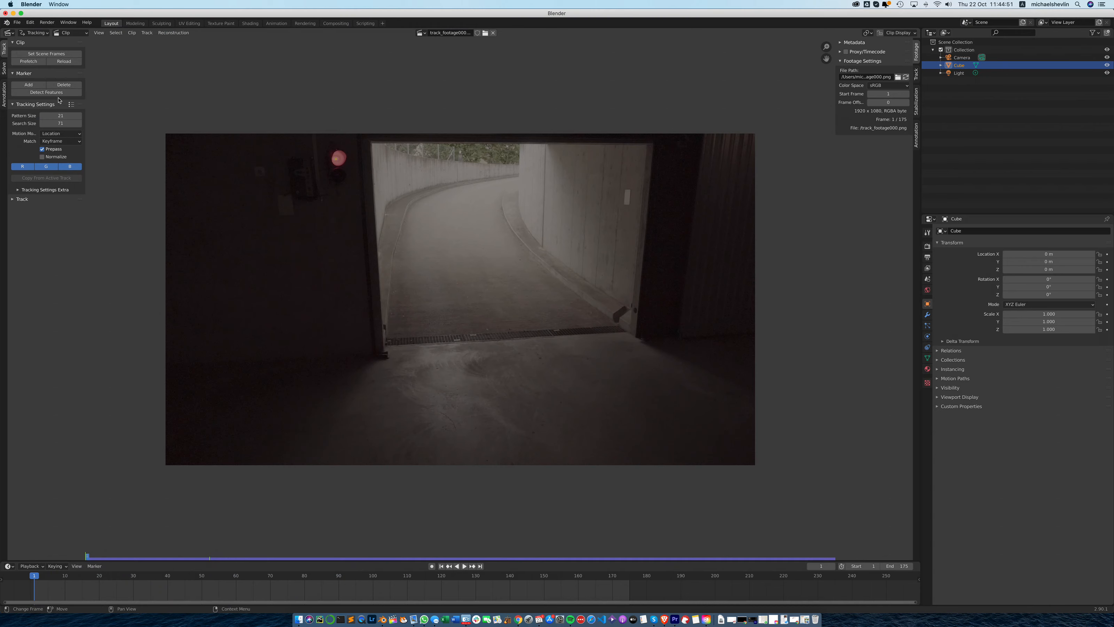
- Expand the extra tracking settings and track options, widen their area, and set the motion model to Affine
{"action": "left_click", "coordinate": [21, 190]}
{"action": "left_click", "coordinate": [16, 237]}
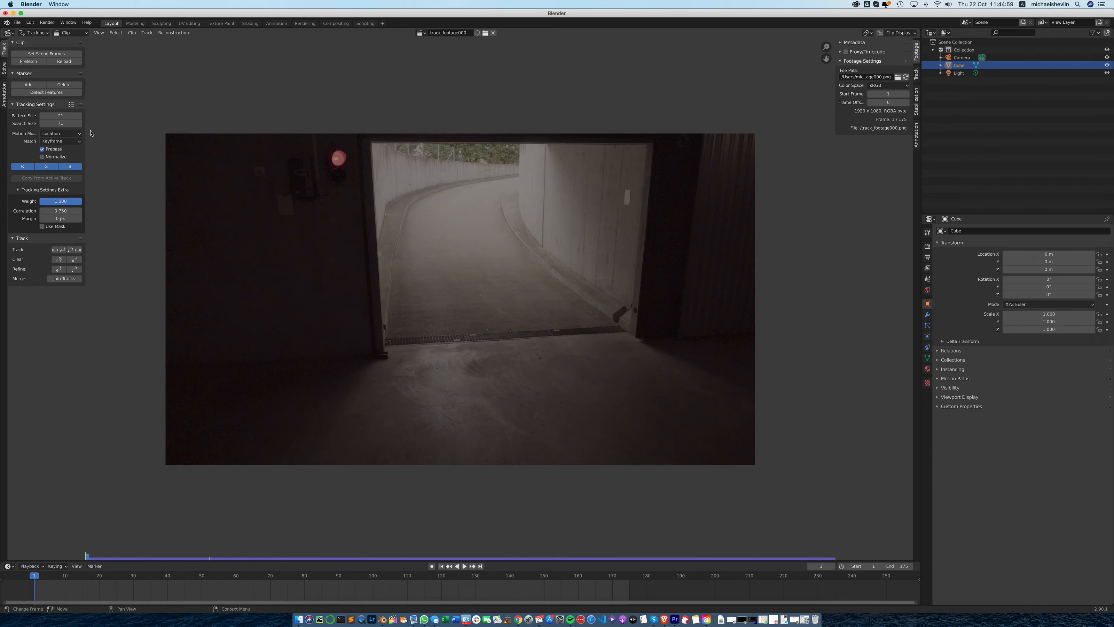
{"action": "left_click_drag", "start_coordinate": [88, 132], "coordinate": [109, 130]}
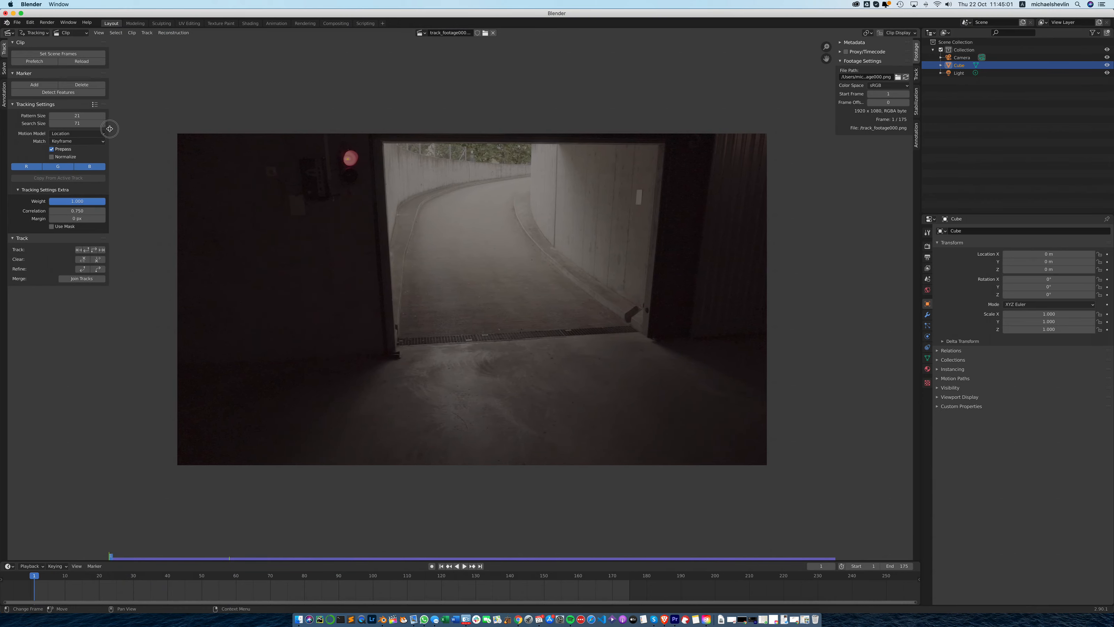
{"action": "left_click", "coordinate": [75, 134]}
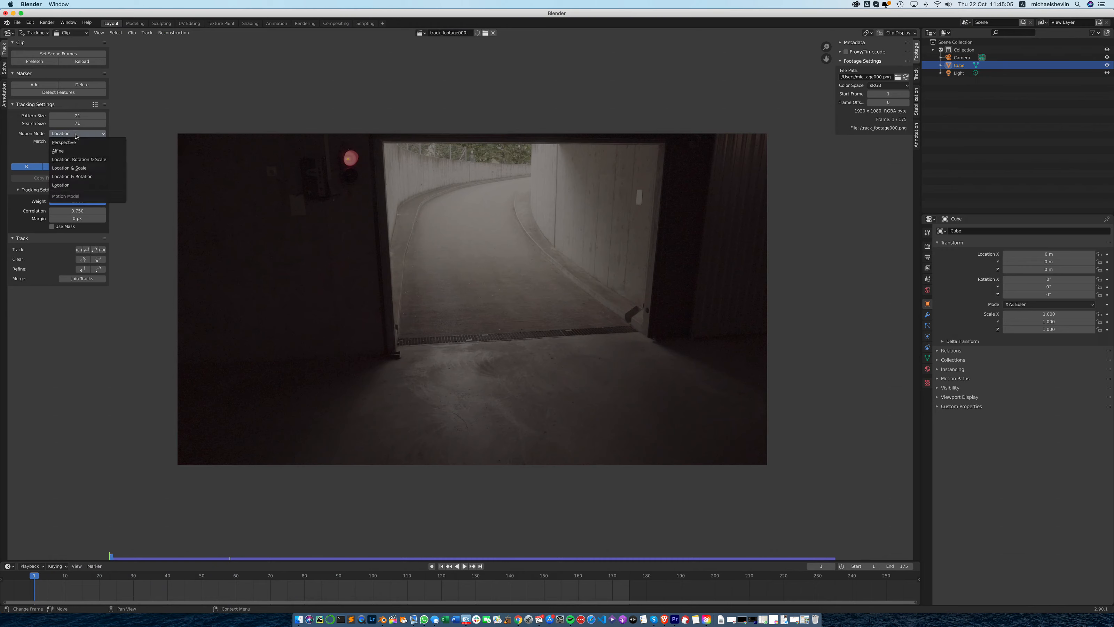
{"action": "left_click", "coordinate": [79, 152]}
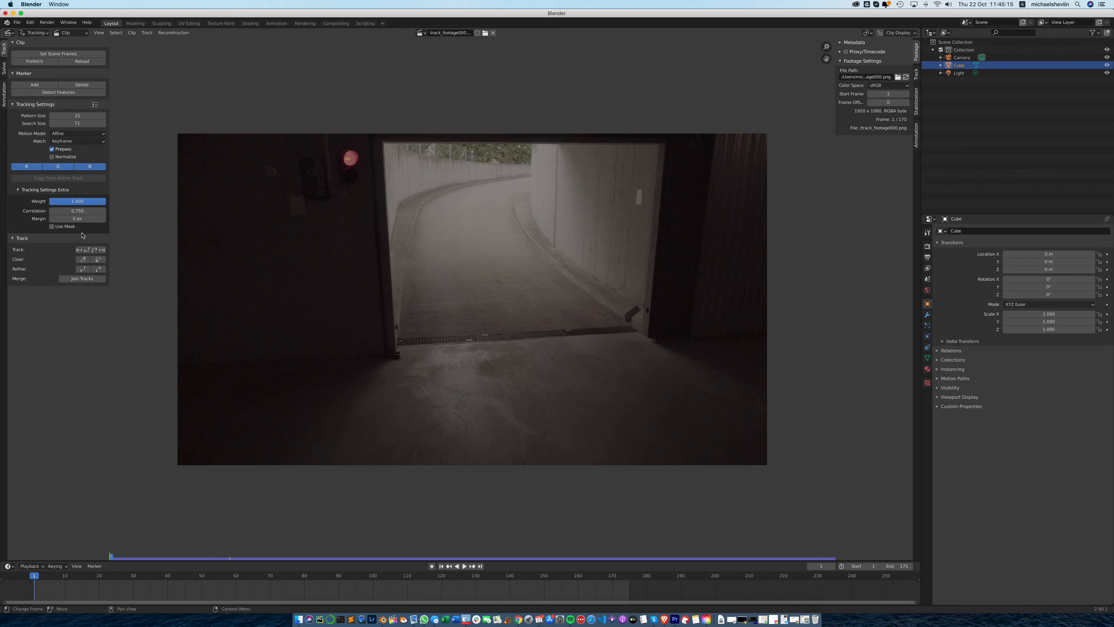
- Set the tracking correlation to 0.9 and show the clip's track properties
{"action": "double_click", "coordinate": [51, 212]}
{"action": "key", "text": "BackSpace"}
{"action": "key", "text": "BackSpace"}
{"action": "type", "text": "9"}
{"action": "key", "text": "Return"}
{"action": "left_click", "coordinate": [916, 77]}
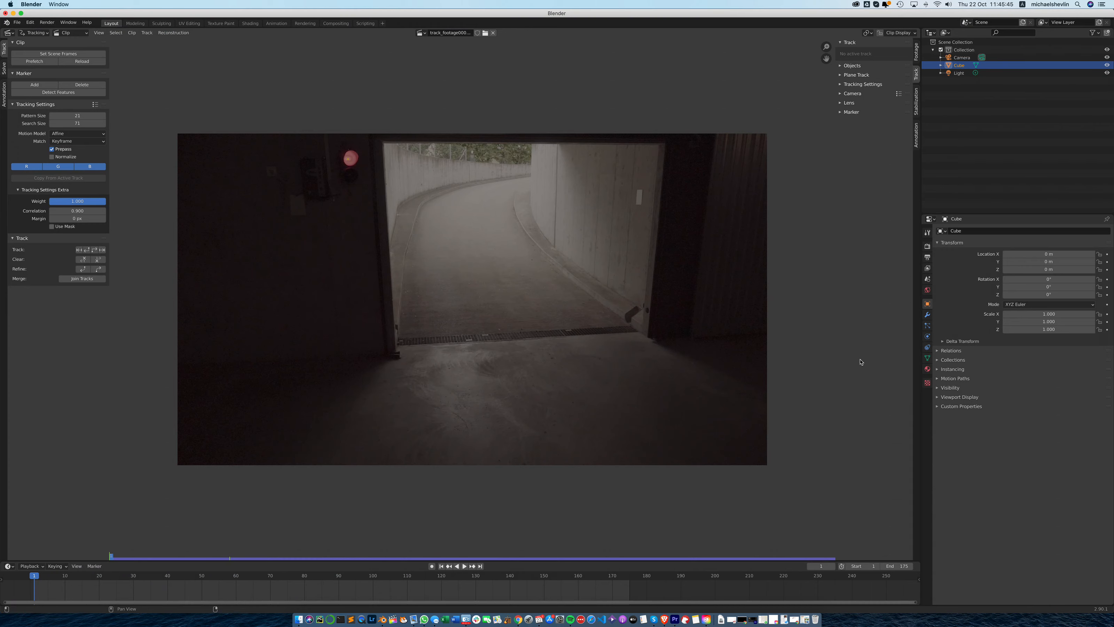
- Set the scene's color management view transform to Standard in the render properties
{"action": "left_click", "coordinate": [928, 246]}
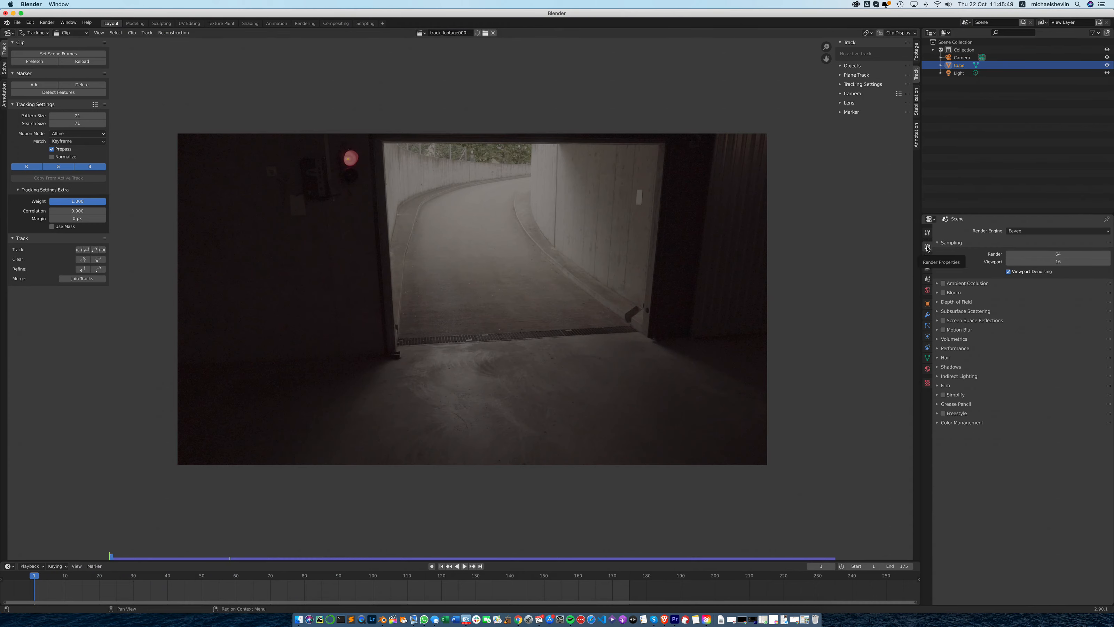
{"action": "left_click", "coordinate": [928, 258]}
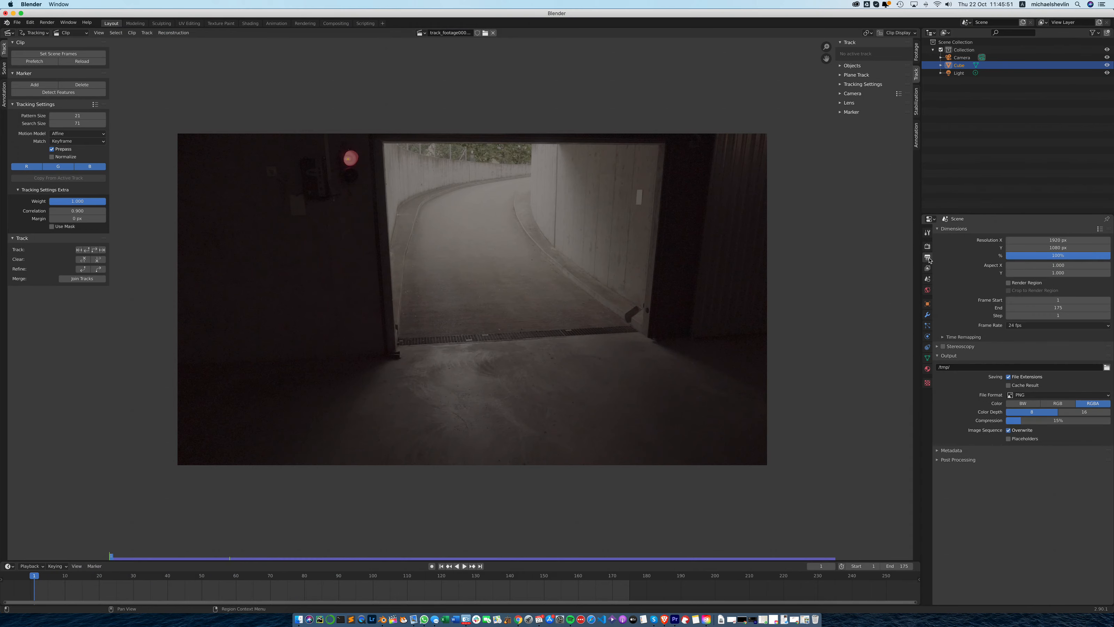
{"action": "left_click", "coordinate": [928, 246]}
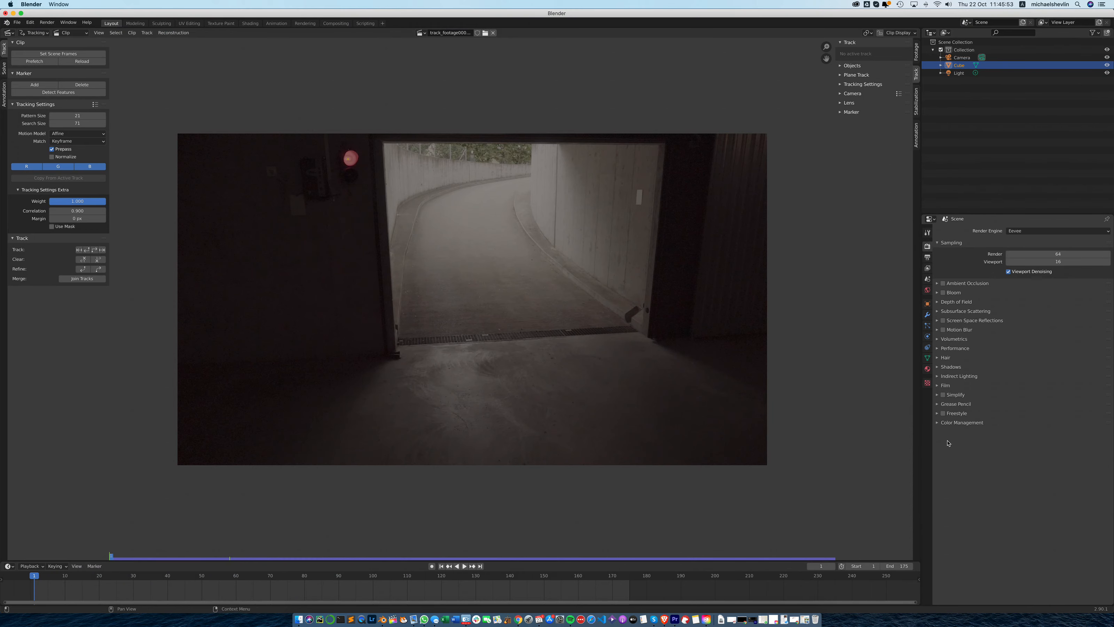
{"action": "left_click", "coordinate": [937, 422]}
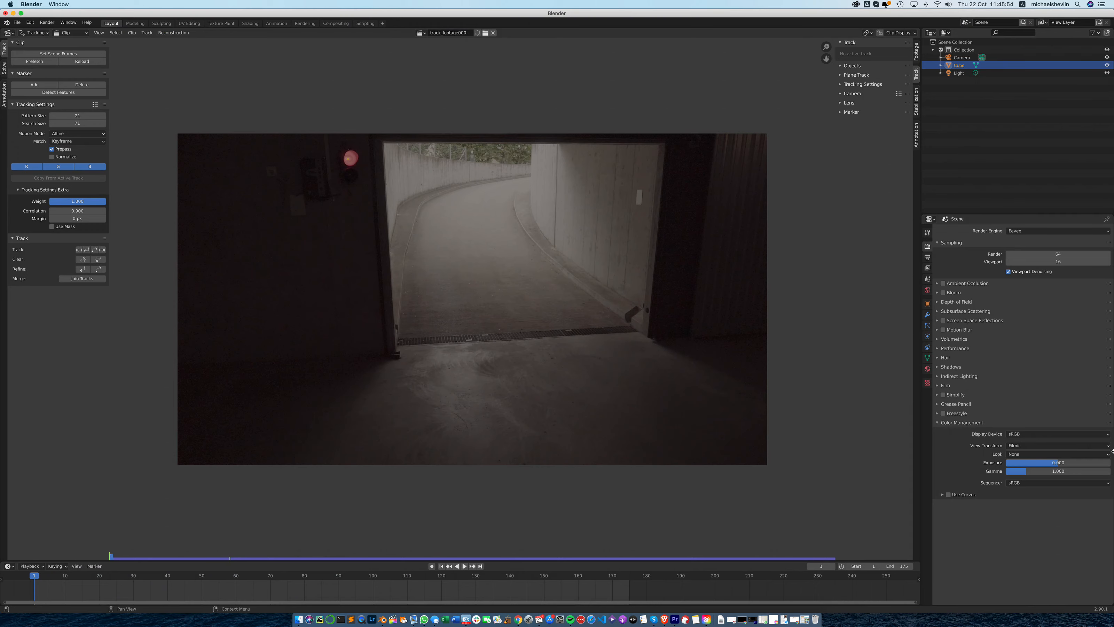
{"action": "left_click", "coordinate": [1065, 445]}
{"action": "left_click", "coordinate": [1043, 456]}
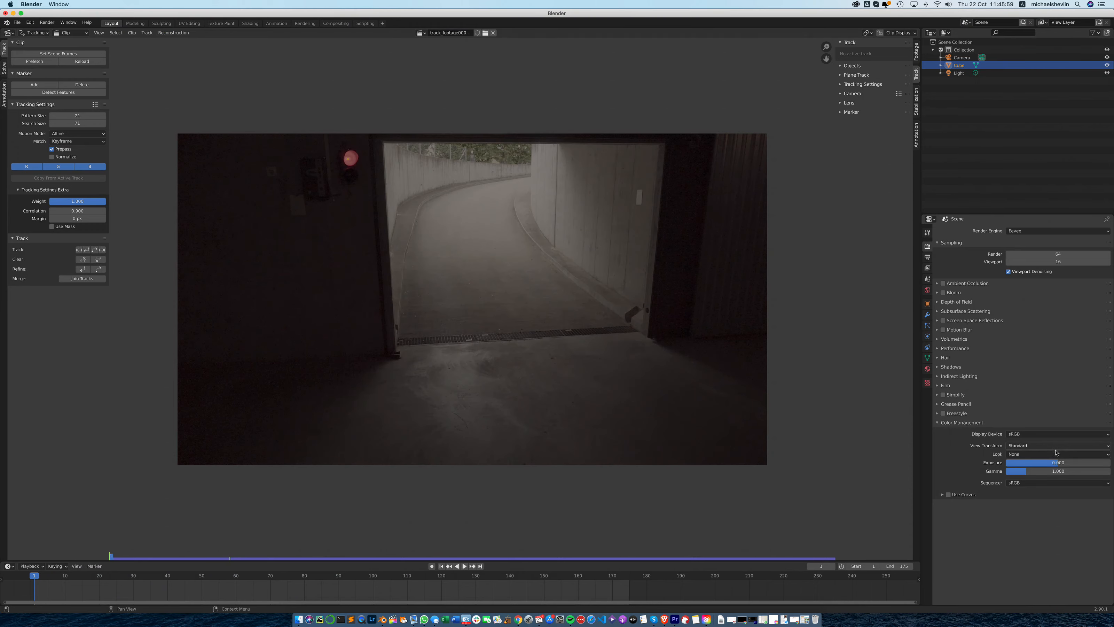
- Switch the view transform to Filmic for comparison and return it to Standard
{"action": "left_click", "coordinate": [1044, 447]}
{"action": "left_click", "coordinate": [1055, 461]}
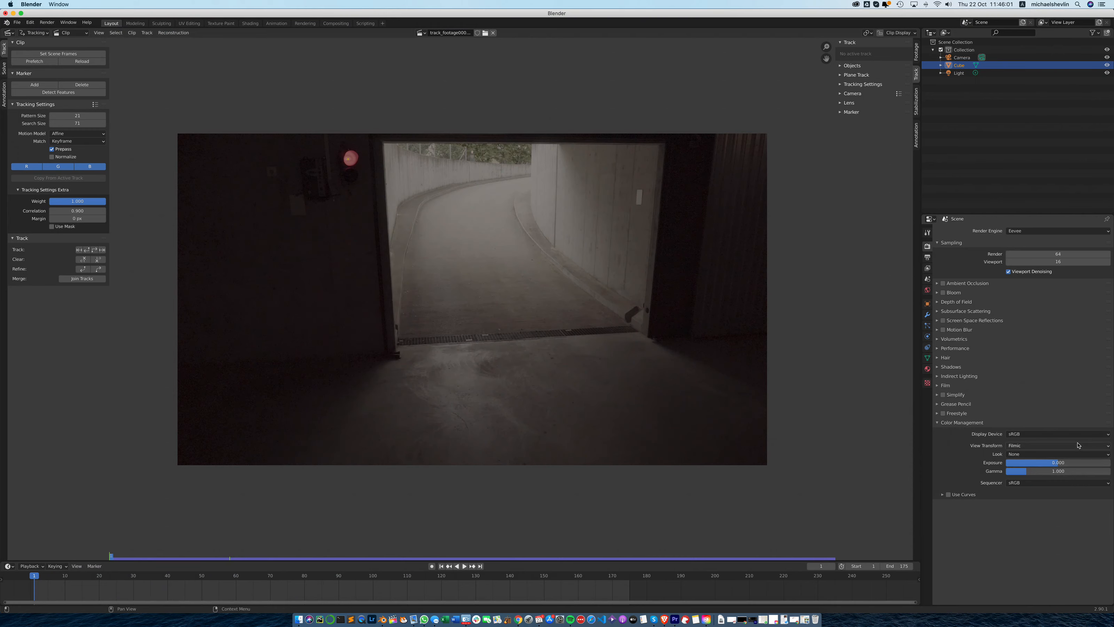
{"action": "left_click", "coordinate": [1056, 447]}
{"action": "left_click", "coordinate": [1046, 455]}
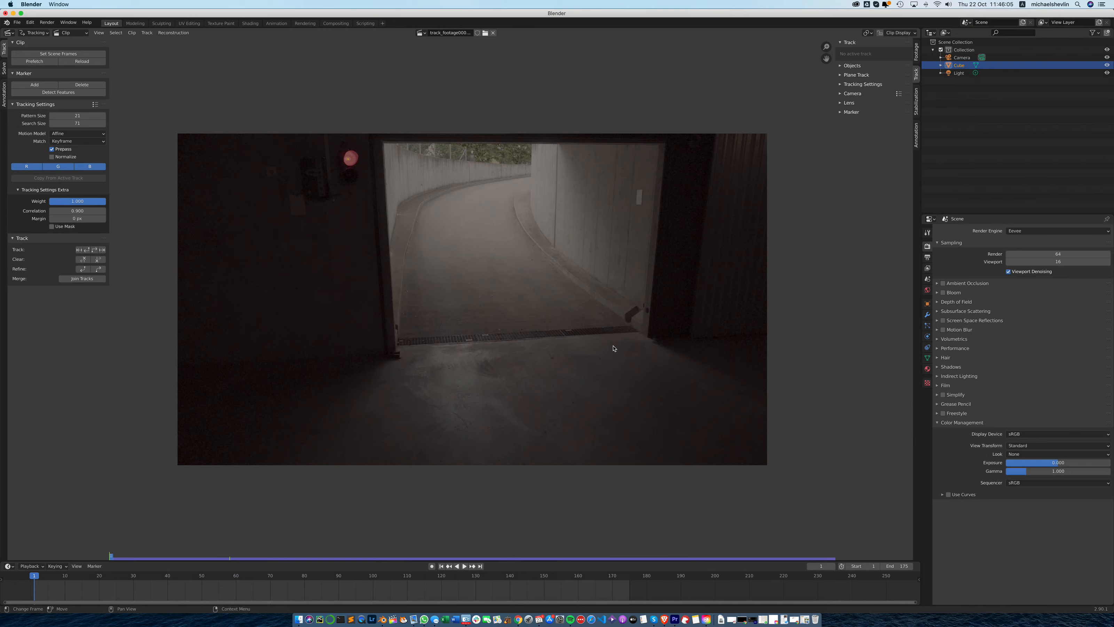
- Add a tracking marker on the rightmost light patch of the drain grate at frame 1, enlarge its preview and fine-tune its position
{"action": "scroll", "coordinate": [591, 350], "scroll_direction": "up", "scroll_amount": 2}
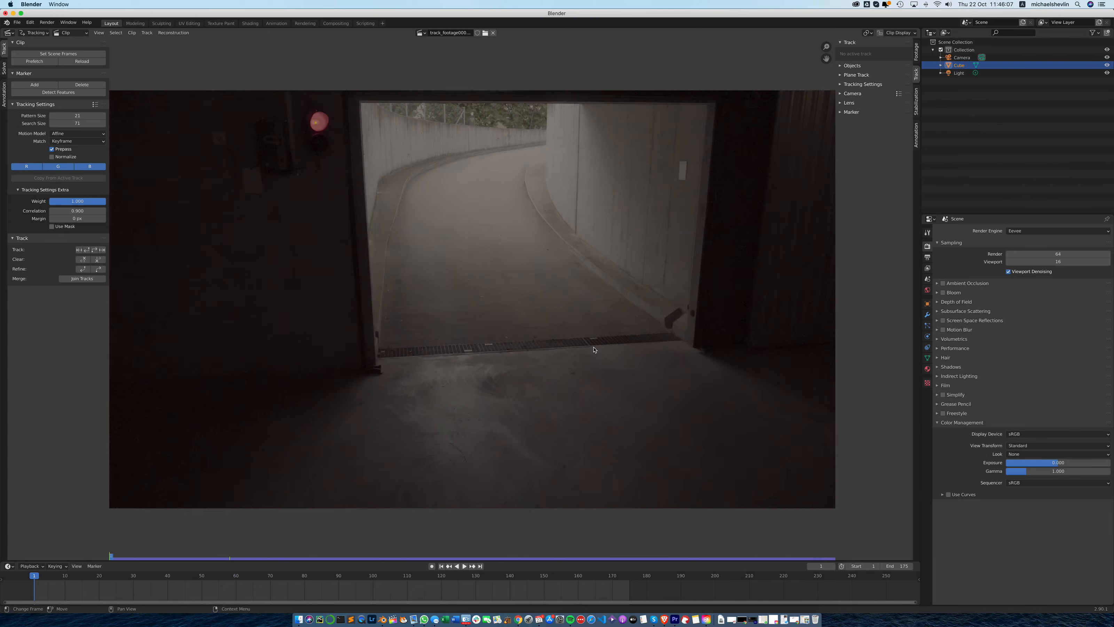
{"action": "scroll", "coordinate": [590, 349], "scroll_direction": "up", "scroll_amount": 3}
{"action": "scroll", "coordinate": [594, 350], "scroll_direction": "down", "scroll_amount": 3}
{"action": "mouse_move", "coordinate": [115, 558]}
{"action": "left_mouse_down"}
{"action": "mouse_move", "coordinate": [821, 556]}
{"action": "mouse_move", "coordinate": [113, 562]}
{"action": "left_mouse_up"}
{"action": "scroll", "coordinate": [557, 350], "scroll_direction": "up", "scroll_amount": 2}
{"action": "scroll", "coordinate": [556, 349], "scroll_direction": "up", "scroll_amount": 3}
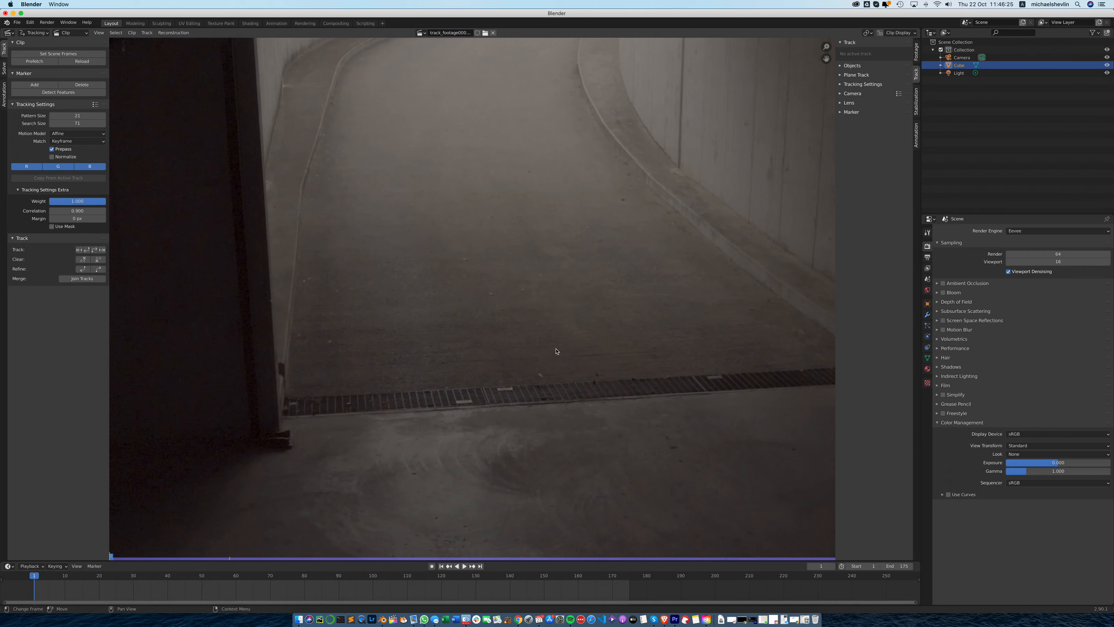
{"action": "scroll", "coordinate": [685, 358], "scroll_direction": "down", "scroll_amount": 1}
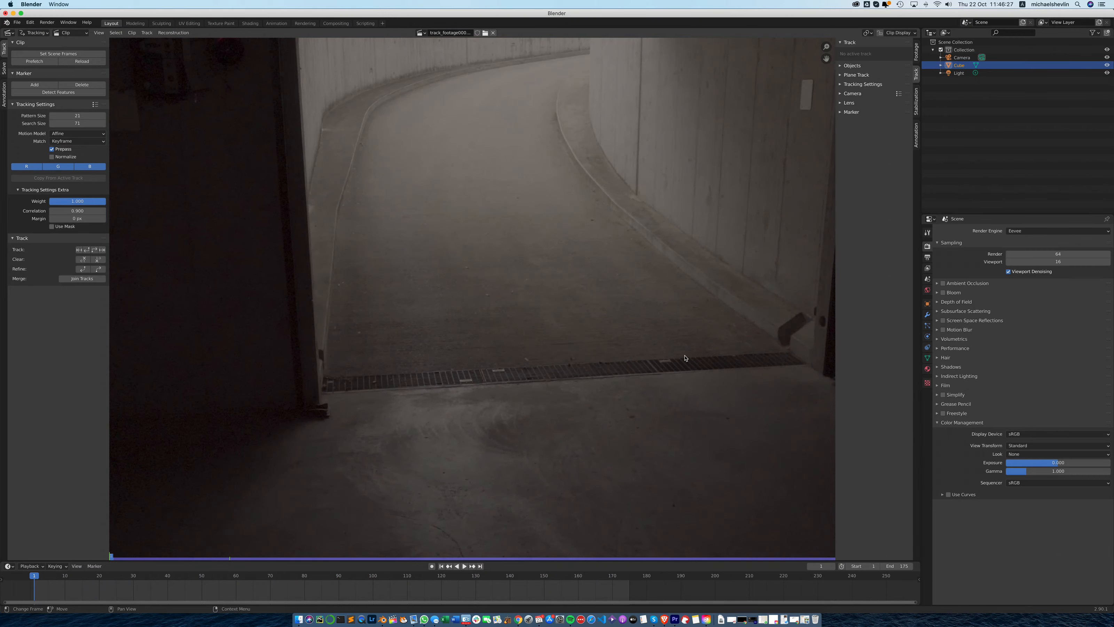
{"action": "scroll", "coordinate": [589, 377], "scroll_direction": "up", "scroll_amount": 1}
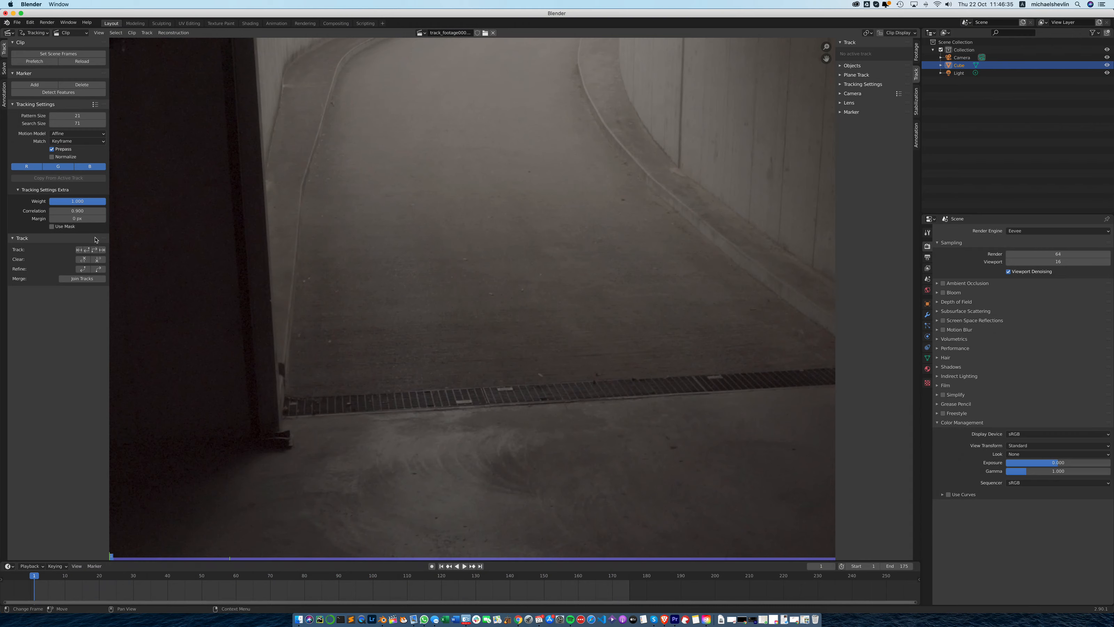
{"action": "left_click", "coordinate": [35, 84]}
{"action": "left_click", "coordinate": [711, 378]}
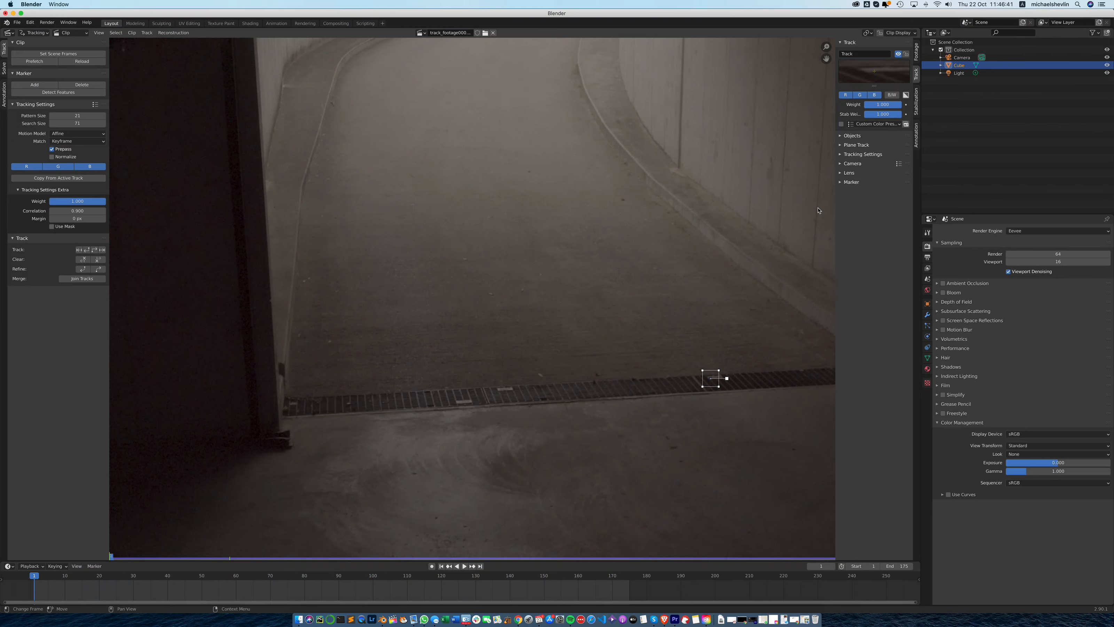
{"action": "mouse_move", "coordinate": [874, 85]}
{"action": "left_mouse_down"}
{"action": "mouse_move", "coordinate": [877, 124]}
{"action": "mouse_move", "coordinate": [891, 108]}
{"action": "left_mouse_up"}
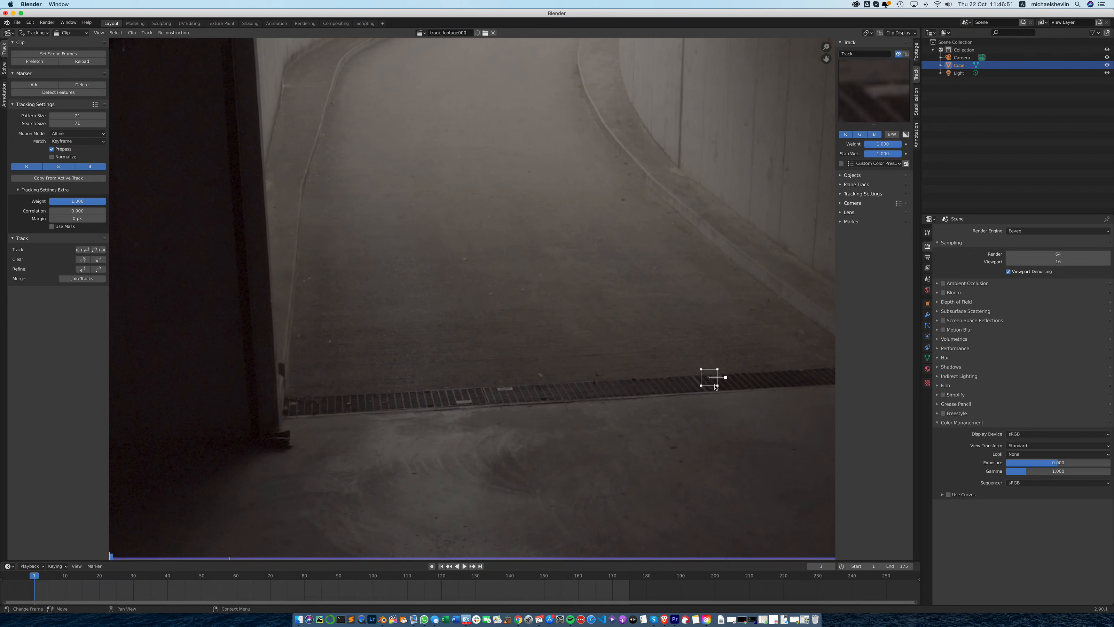
- Turn on the display of marker search areas and enlarge the search area around the drain grate marker
{"action": "left_click", "coordinate": [912, 34]}
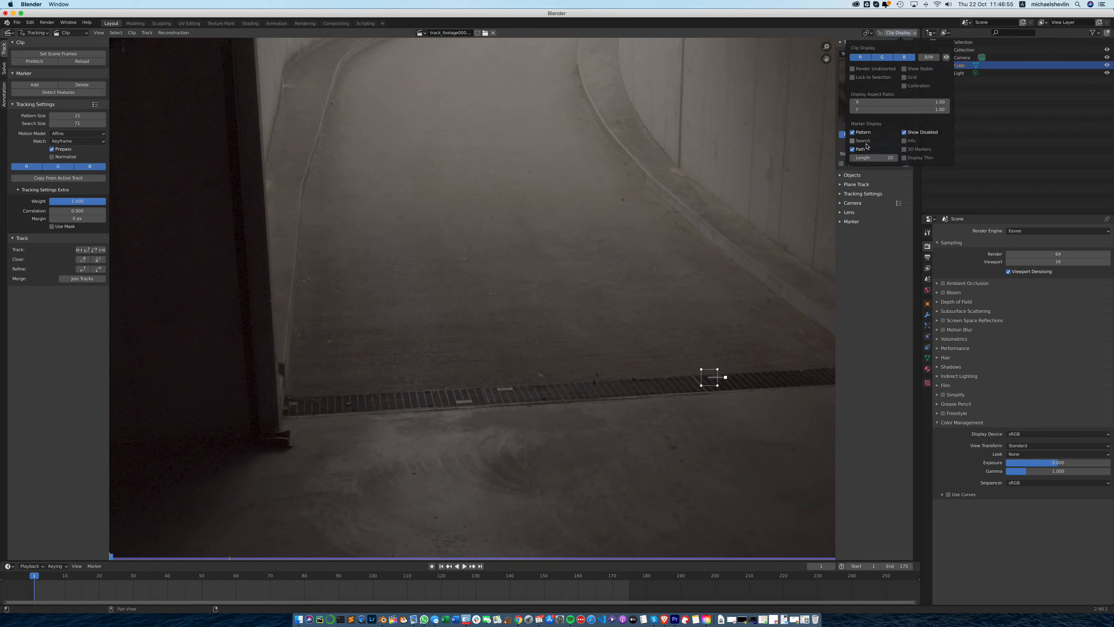
{"action": "left_click", "coordinate": [853, 141]}
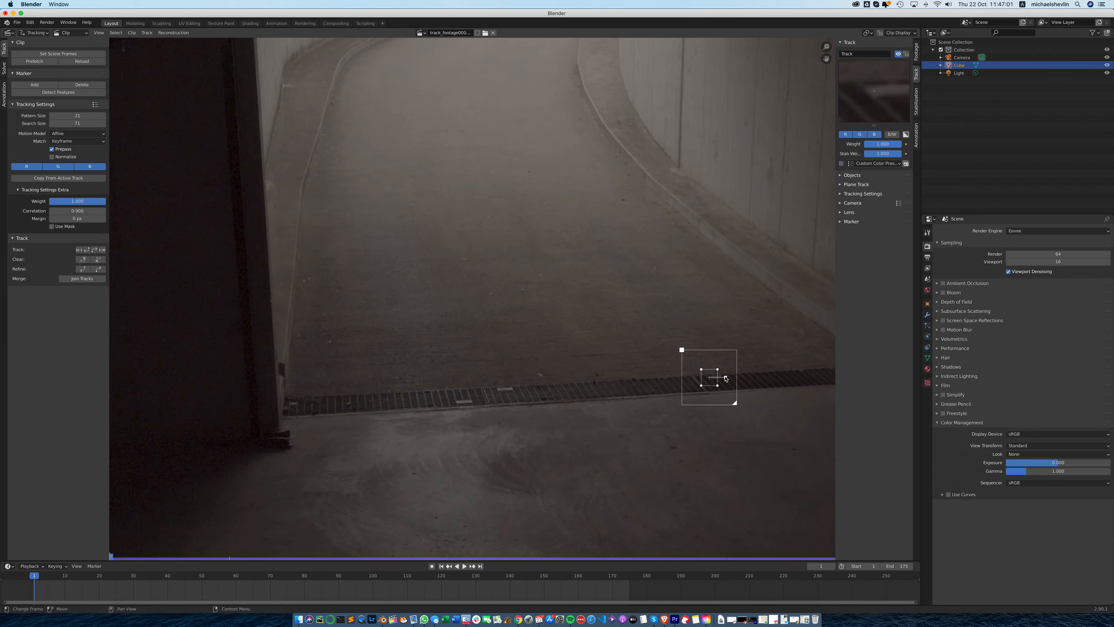
{"action": "left_click_drag", "start_coordinate": [736, 403], "coordinate": [749, 416]}
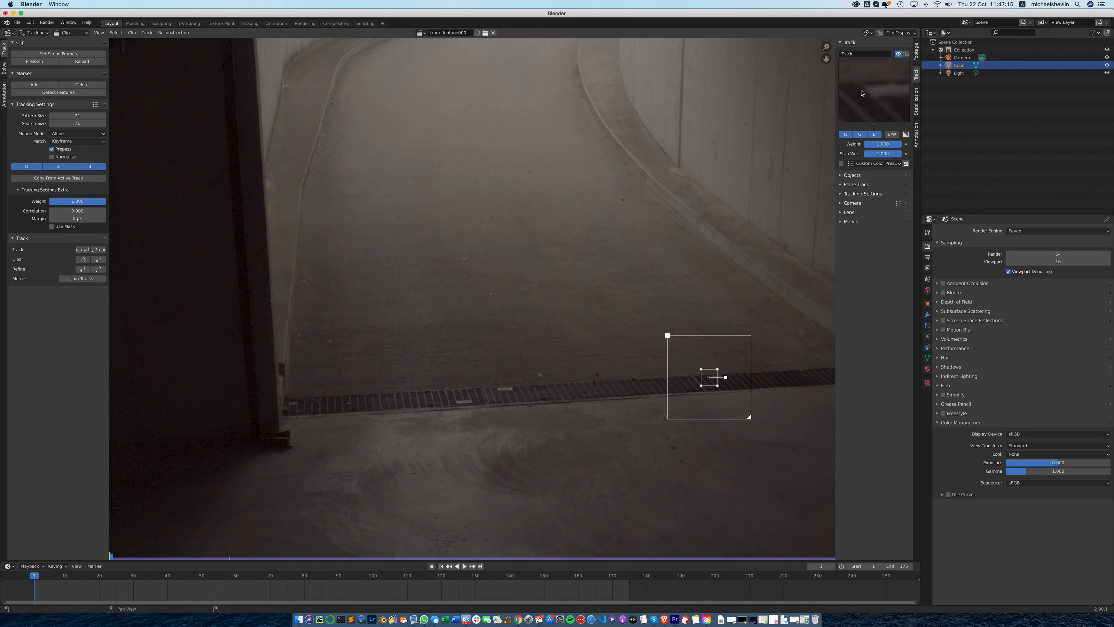
- Compare the drain grate marker's preview in black and white and in color, and expand the track's tracking settings
{"action": "left_click", "coordinate": [892, 134]}
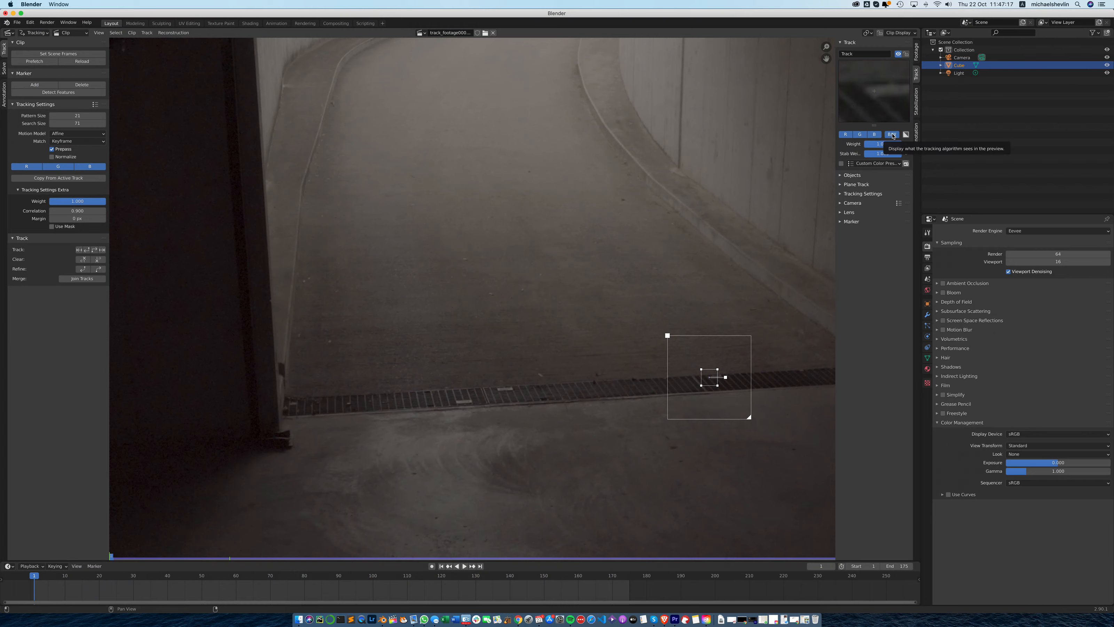
{"action": "left_click", "coordinate": [892, 136]}
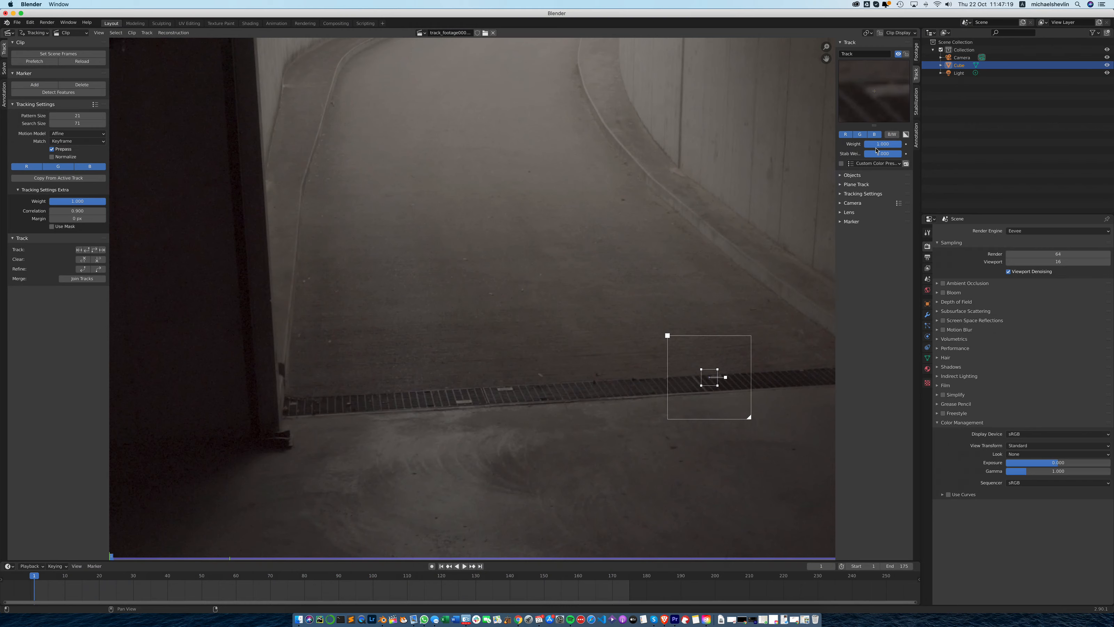
{"action": "left_click", "coordinate": [840, 195]}
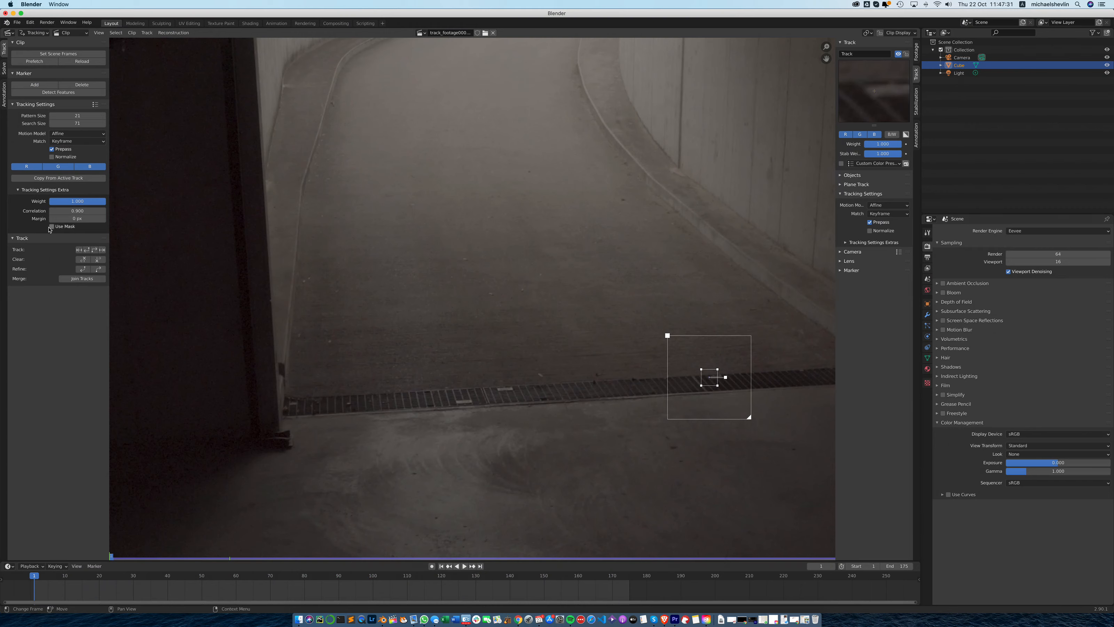
- Track the drain grate marker forward from frame 1, return to frame 39 and enlarge its search area
{"action": "left_click", "coordinate": [94, 251]}
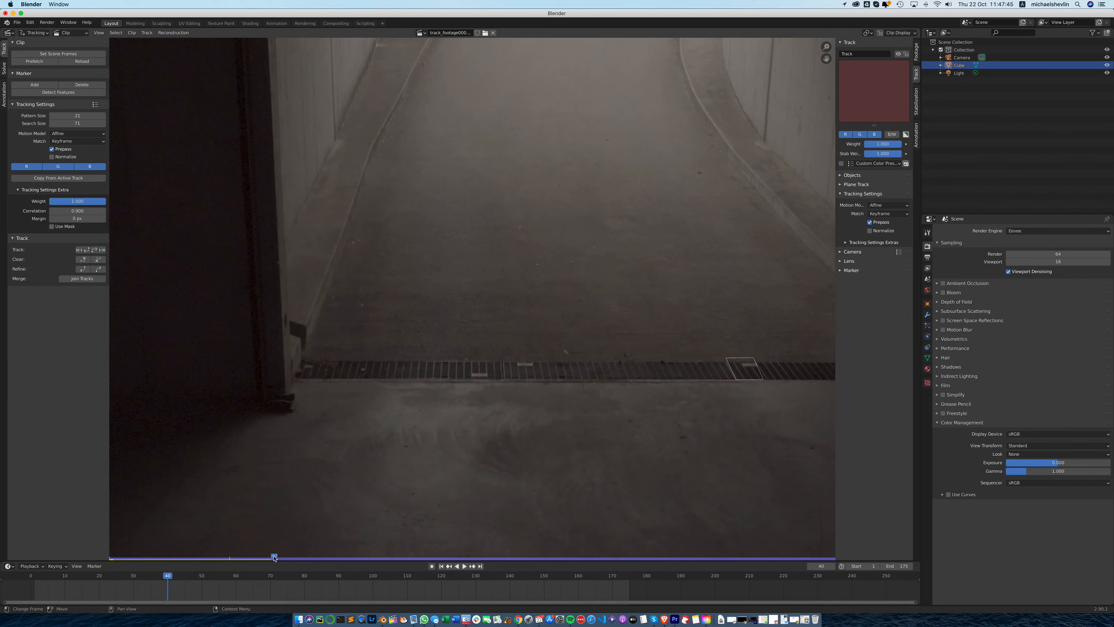
{"action": "left_click_drag", "start_coordinate": [274, 557], "coordinate": [270, 561]}
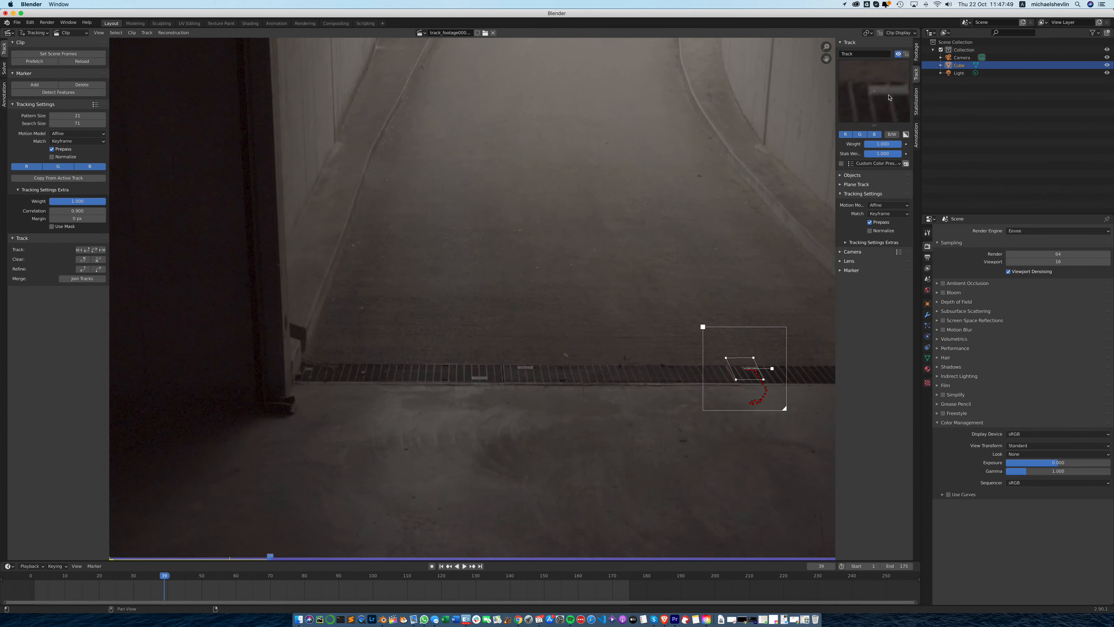
{"action": "left_click_drag", "start_coordinate": [786, 409], "coordinate": [791, 415]}
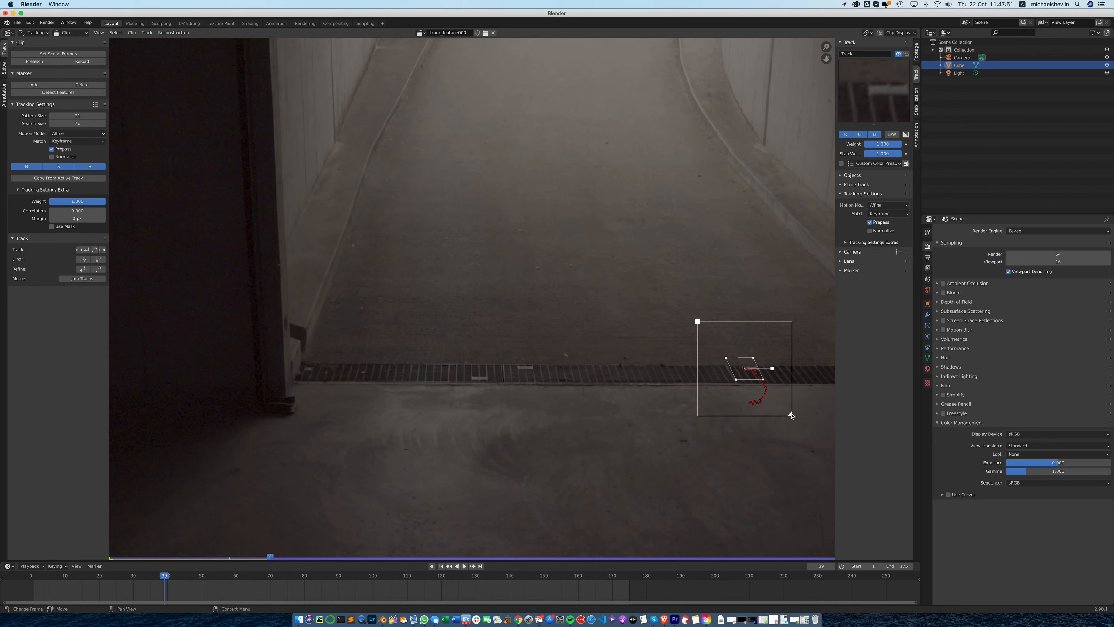
- Lock the clip view to the selected marker and resume tracking it forward from frame 39
{"action": "left_click", "coordinate": [916, 33]}
{"action": "left_click", "coordinate": [852, 77]}
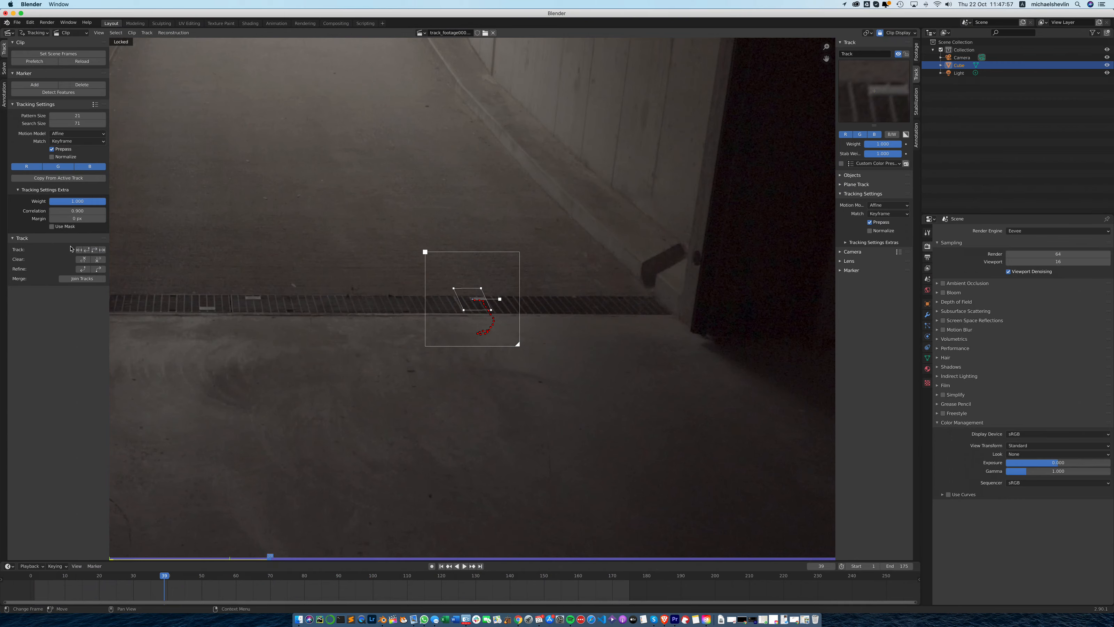
{"action": "left_click", "coordinate": [94, 250]}
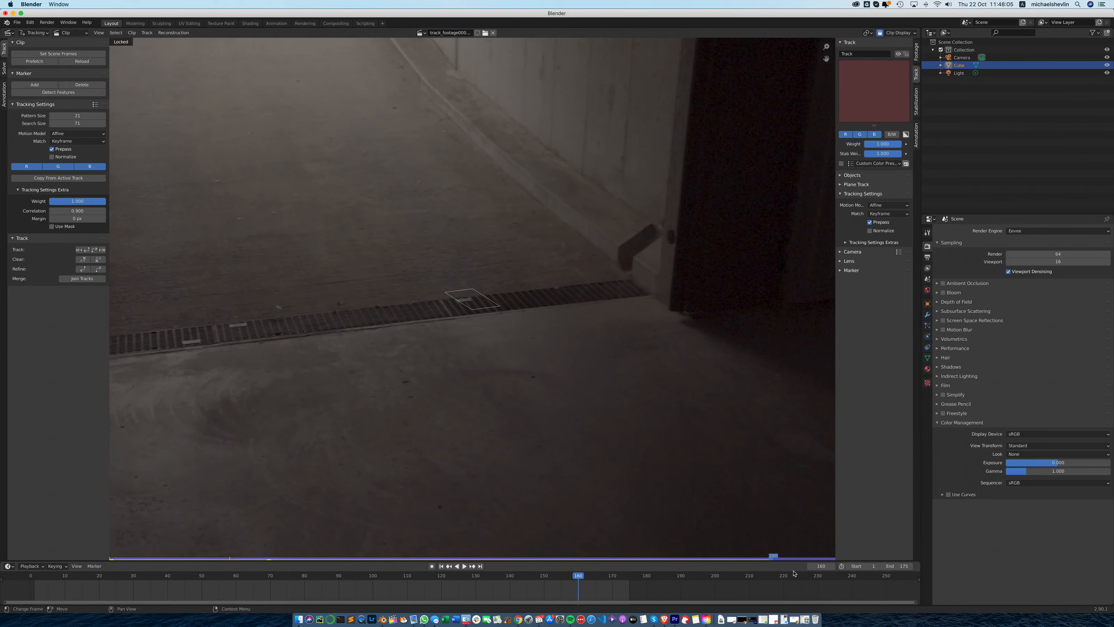
- Return to frame 159, enlarge the drain grate marker's search area and track it forward again
{"action": "left_click", "coordinate": [772, 556]}
{"action": "left_click_drag", "start_coordinate": [772, 556], "coordinate": [768, 557]}
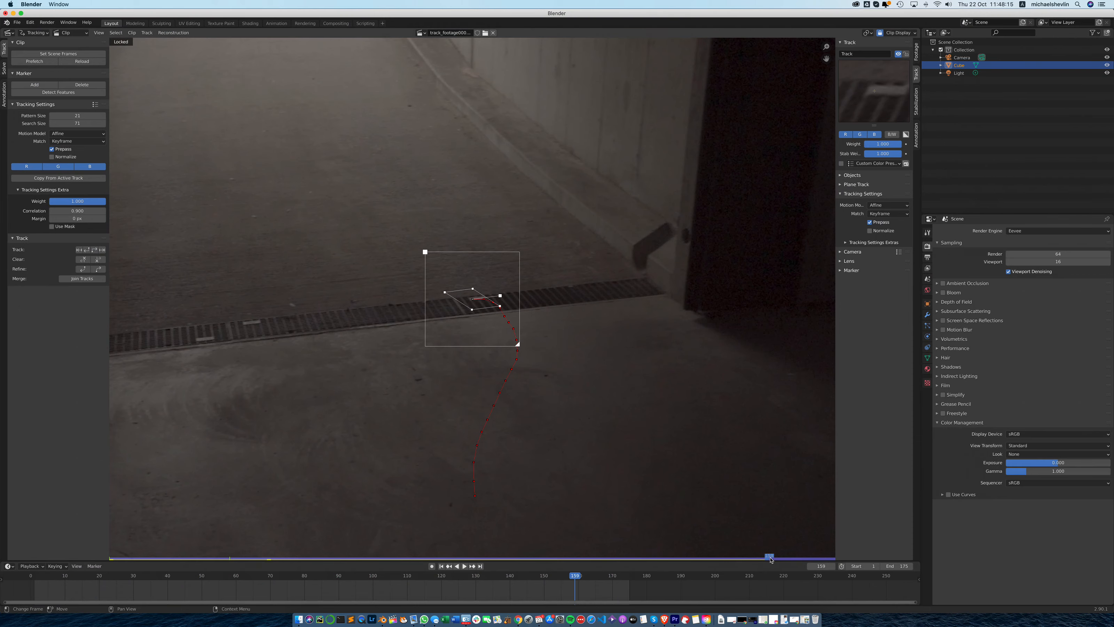
{"action": "mouse_move", "coordinate": [769, 556]}
{"action": "left_mouse_down"}
{"action": "mouse_move", "coordinate": [571, 556]}
{"action": "mouse_move", "coordinate": [769, 556]}
{"action": "left_mouse_up"}
{"action": "left_click_drag", "start_coordinate": [518, 346], "coordinate": [523, 350]}
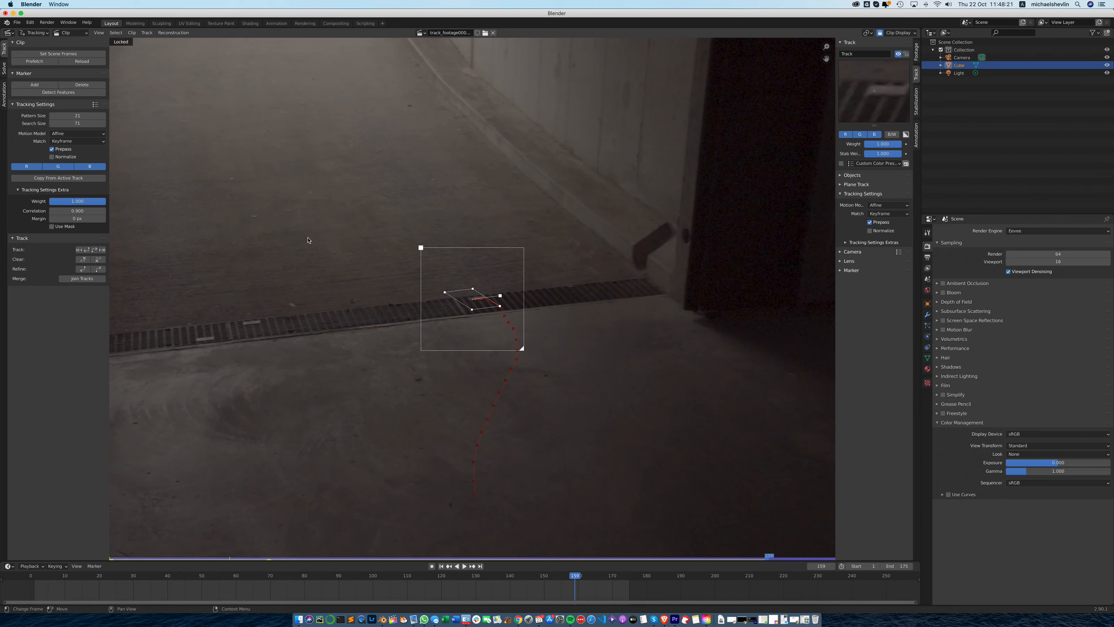
{"action": "left_click", "coordinate": [95, 250]}
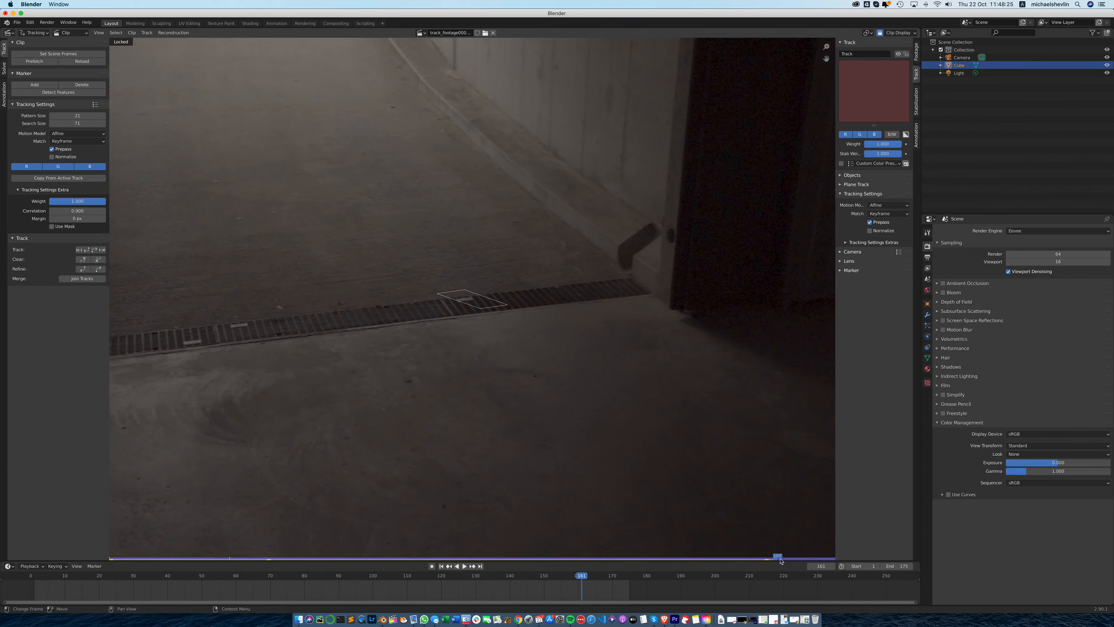
- At frame 160, reshape the marker's pattern around the light grate patch, enlarge its search area and track forward
{"action": "left_click", "coordinate": [773, 557]}
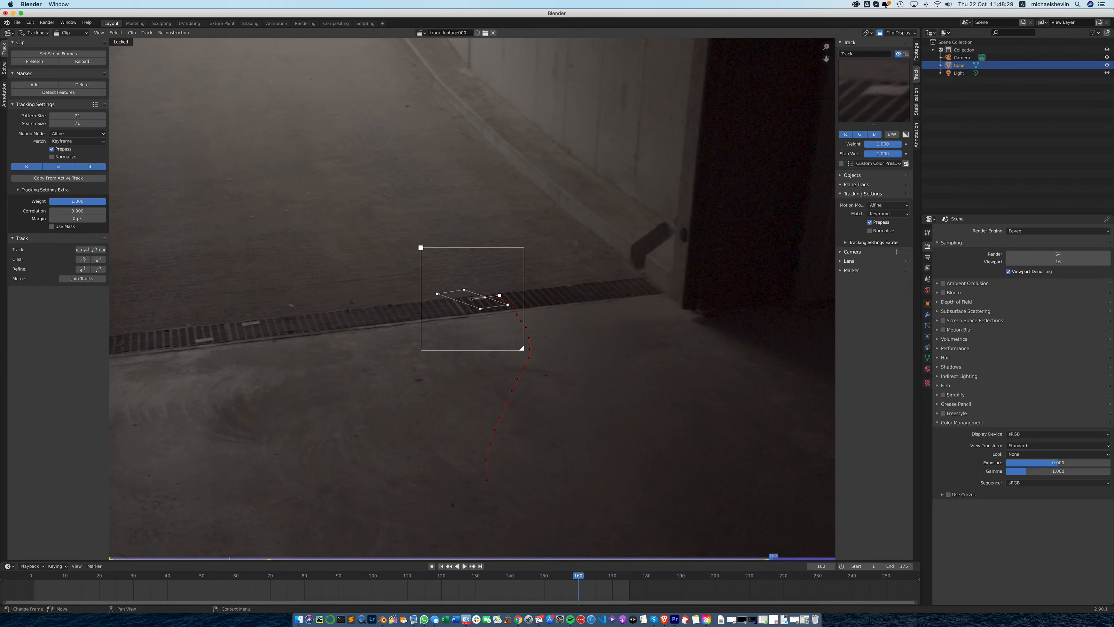
{"action": "left_click_drag", "start_coordinate": [464, 289], "coordinate": [473, 287]}
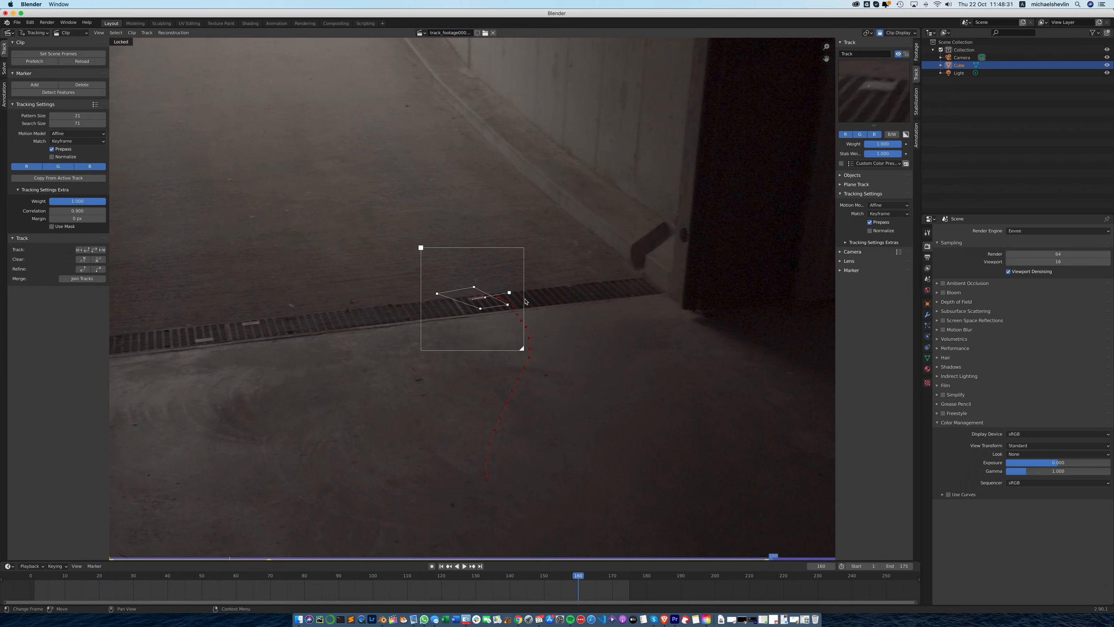
{"action": "left_click_drag", "start_coordinate": [522, 350], "coordinate": [526, 353]}
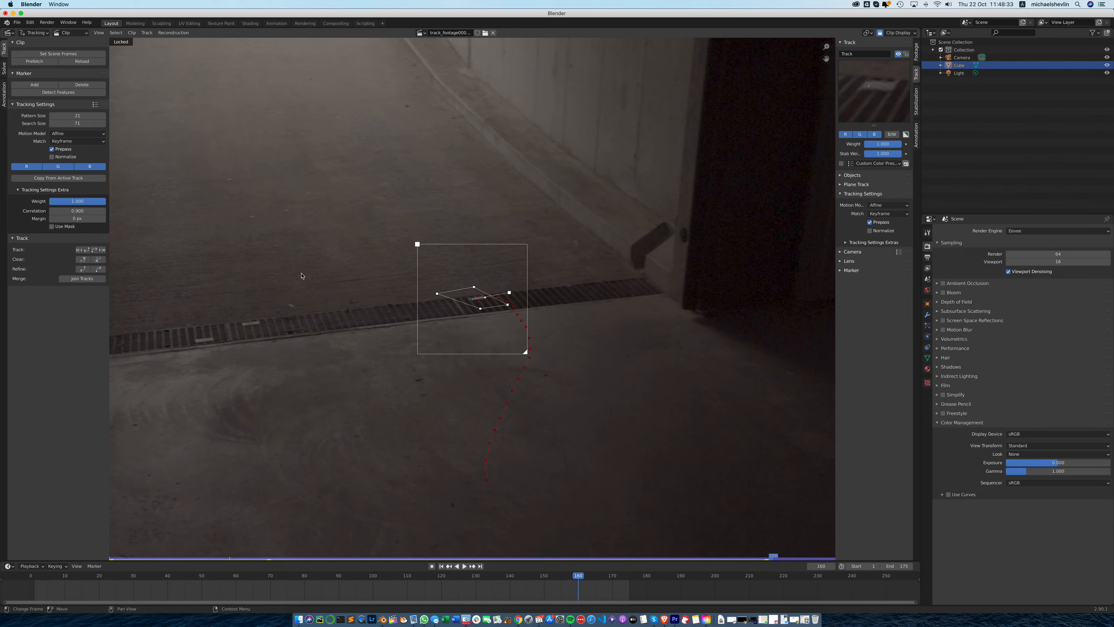
{"action": "left_click", "coordinate": [94, 249]}
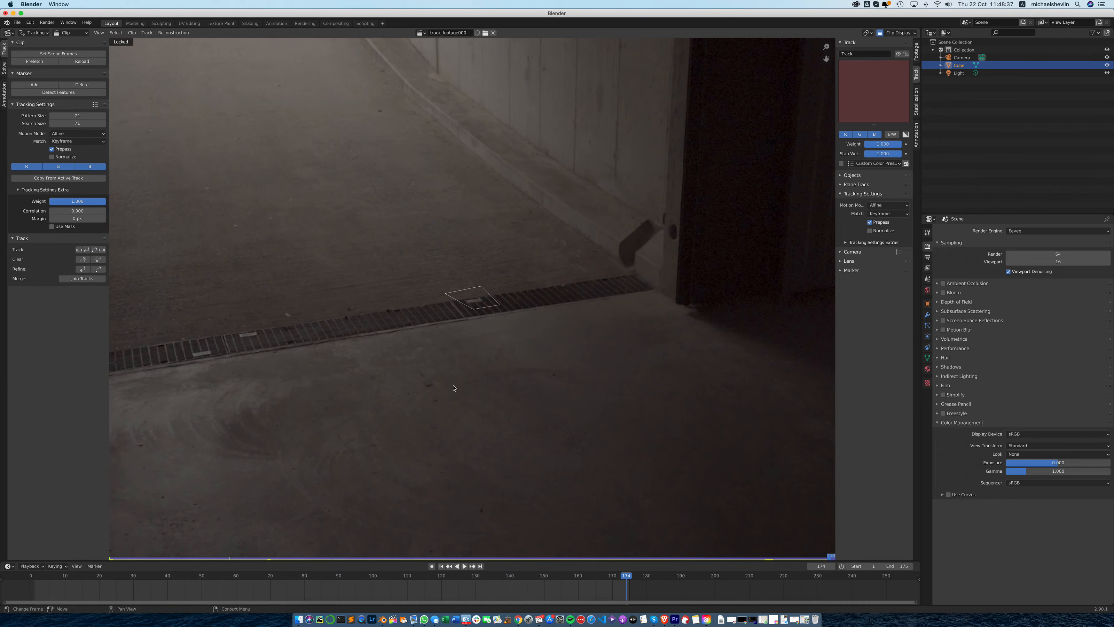
- Enlarge the marker's search area at frame 173, track it through frame 175 and lock the finished track
{"action": "left_click", "coordinate": [827, 557]}
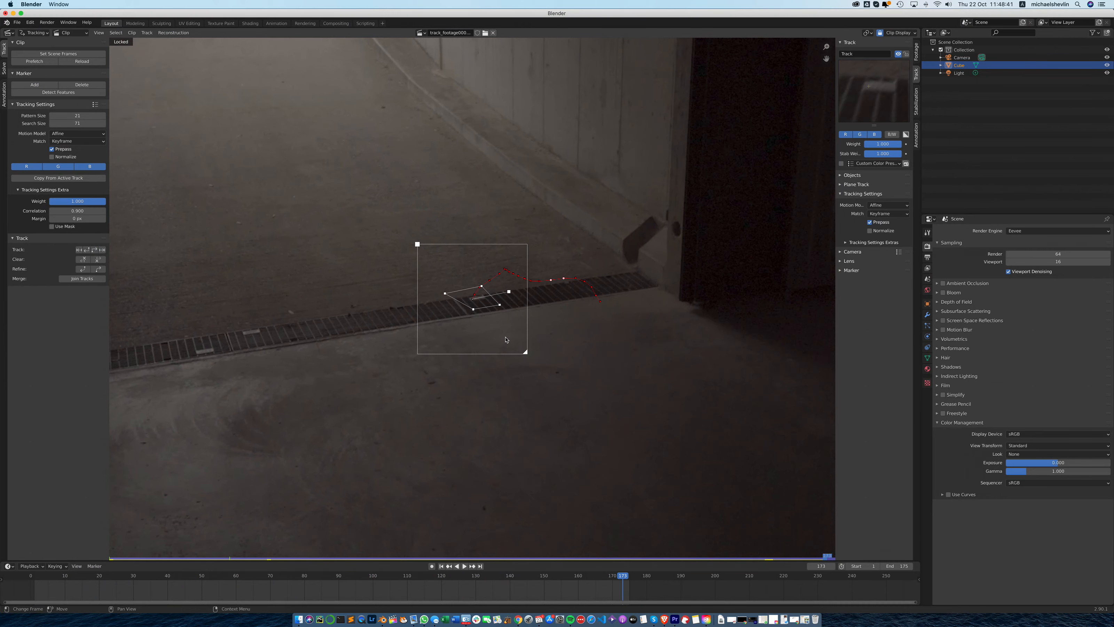
{"action": "left_click_drag", "start_coordinate": [526, 354], "coordinate": [529, 357]}
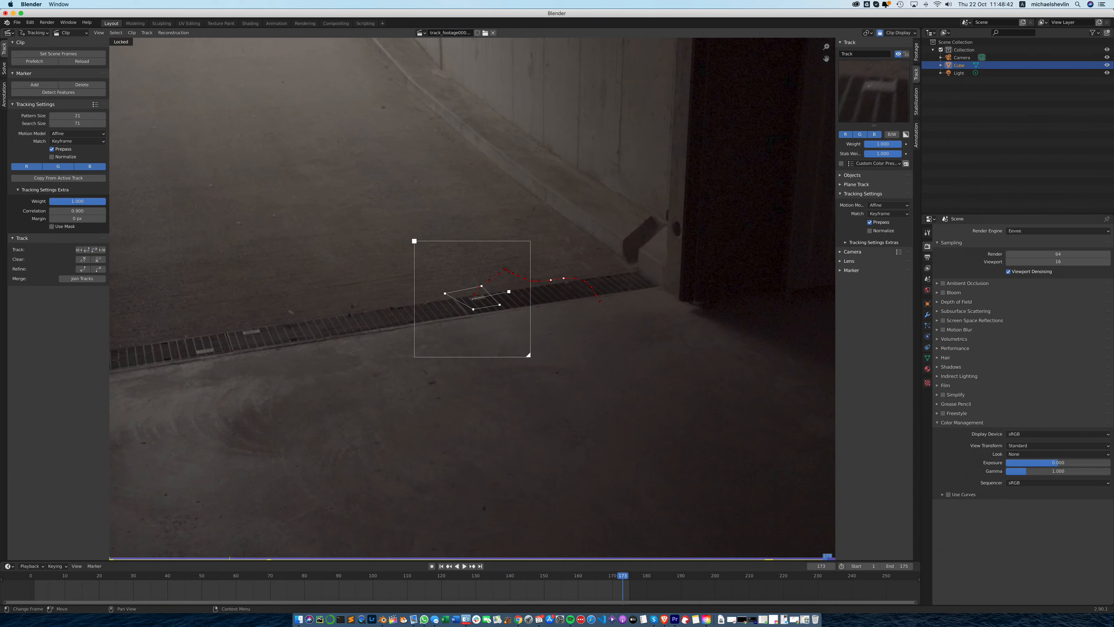
{"action": "left_click", "coordinate": [97, 249]}
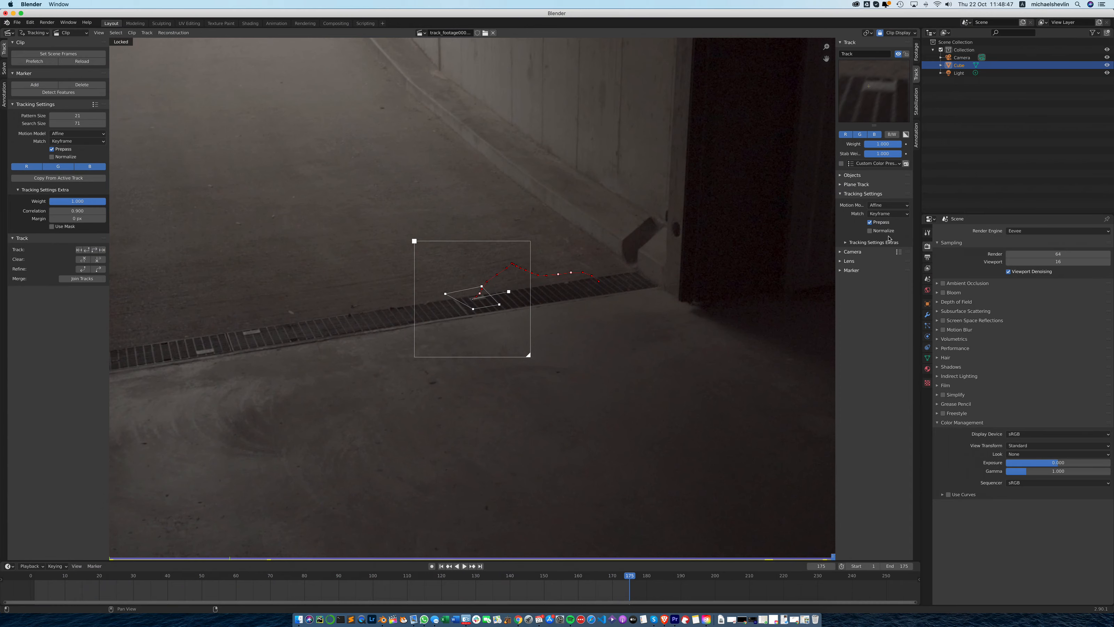
{"action": "left_click", "coordinate": [906, 54]}
- Add a second tracking marker and position it at frame 1 on the light speck just above the drain grate
{"action": "mouse_move", "coordinate": [779, 553]}
{"action": "left_mouse_down"}
{"action": "mouse_move", "coordinate": [349, 551]}
{"action": "mouse_move", "coordinate": [856, 556]}
{"action": "mouse_move", "coordinate": [114, 557]}
{"action": "mouse_move", "coordinate": [109, 569]}
{"action": "mouse_move", "coordinate": [117, 559]}
{"action": "left_mouse_up"}
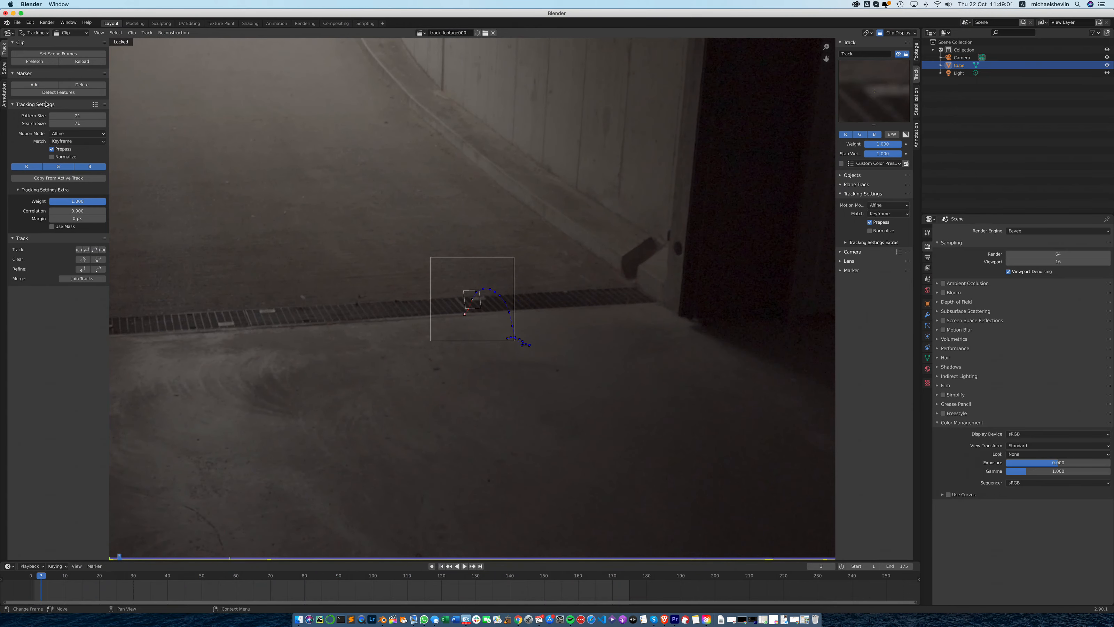
{"action": "left_click", "coordinate": [35, 85]}
{"action": "left_click", "coordinate": [440, 558]}
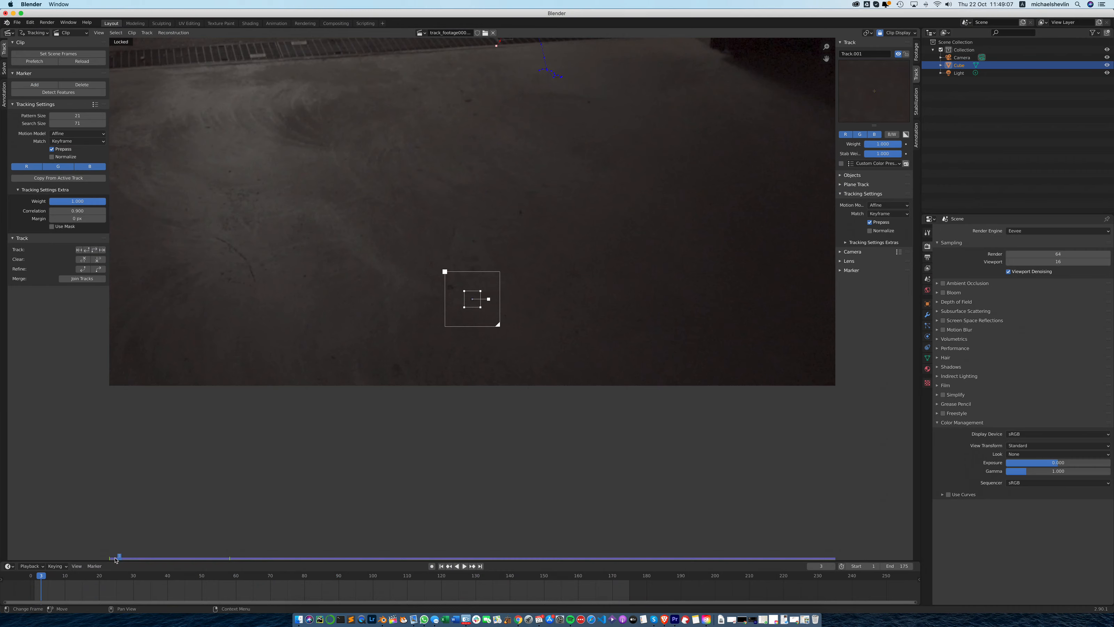
{"action": "left_click_drag", "start_coordinate": [115, 560], "coordinate": [109, 558]}
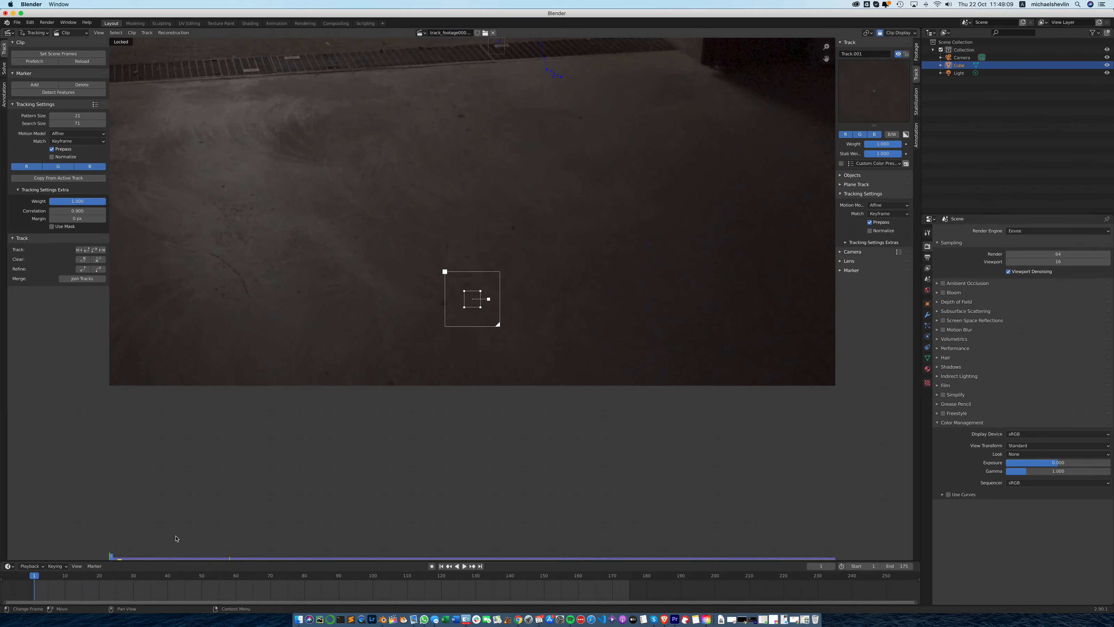
{"action": "mouse_move", "coordinate": [473, 298]}
{"action": "left_mouse_down"}
{"action": "mouse_move", "coordinate": [460, 144]}
{"action": "mouse_move", "coordinate": [385, 117]}
{"action": "mouse_move", "coordinate": [328, 42]}
{"action": "left_mouse_up"}
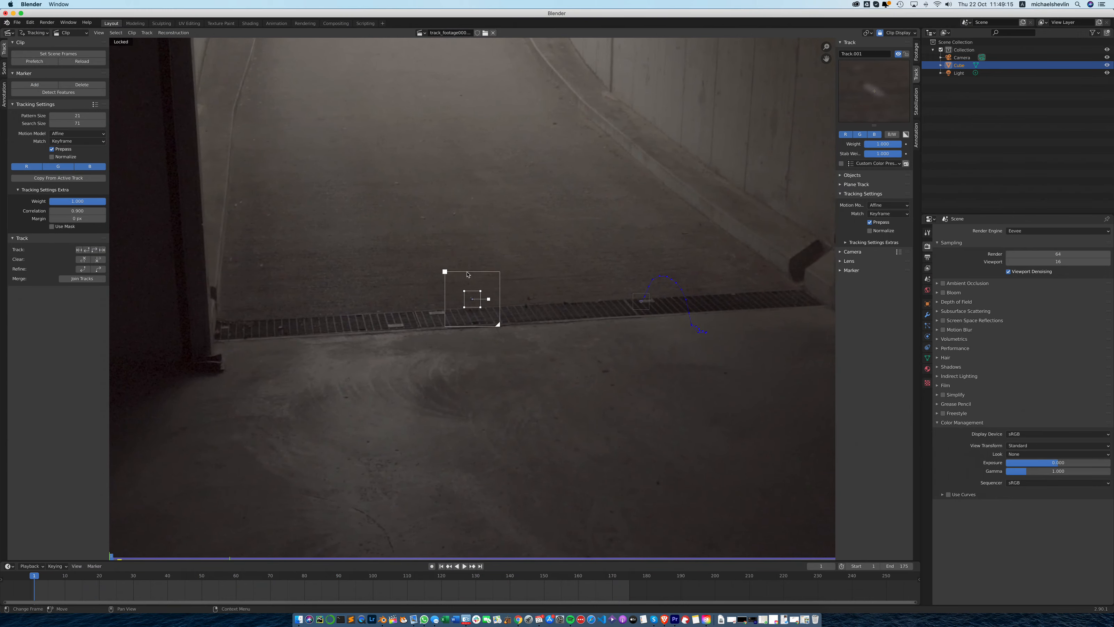
- Track the second marker forward through frame 175 with an enlarged search area and lock its track
{"action": "left_click_drag", "start_coordinate": [498, 328], "coordinate": [511, 338]}
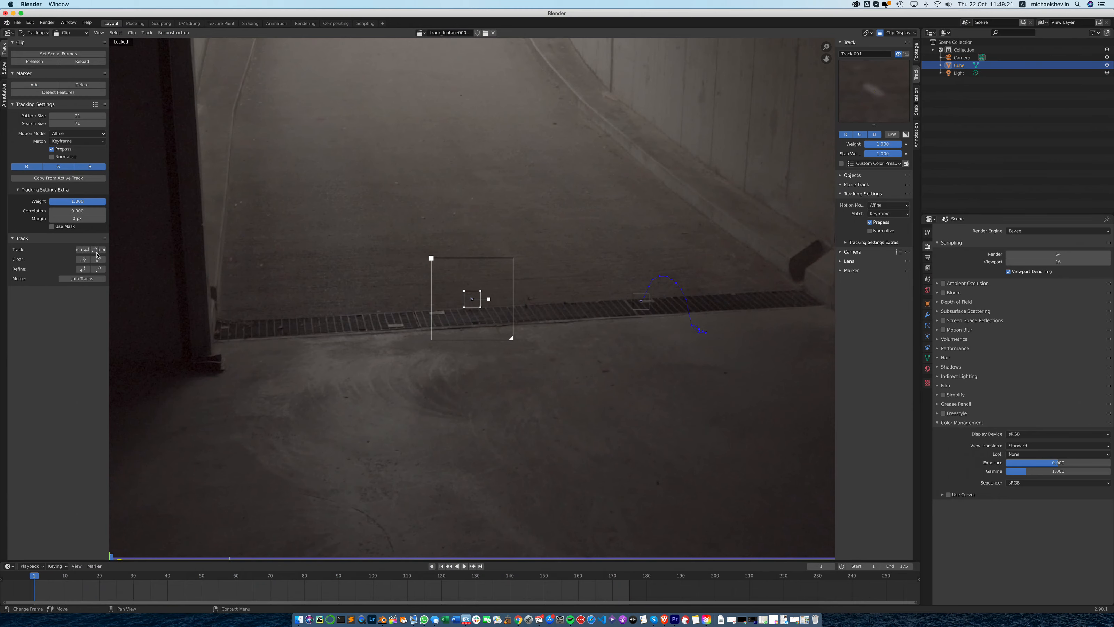
{"action": "left_click", "coordinate": [98, 249]}
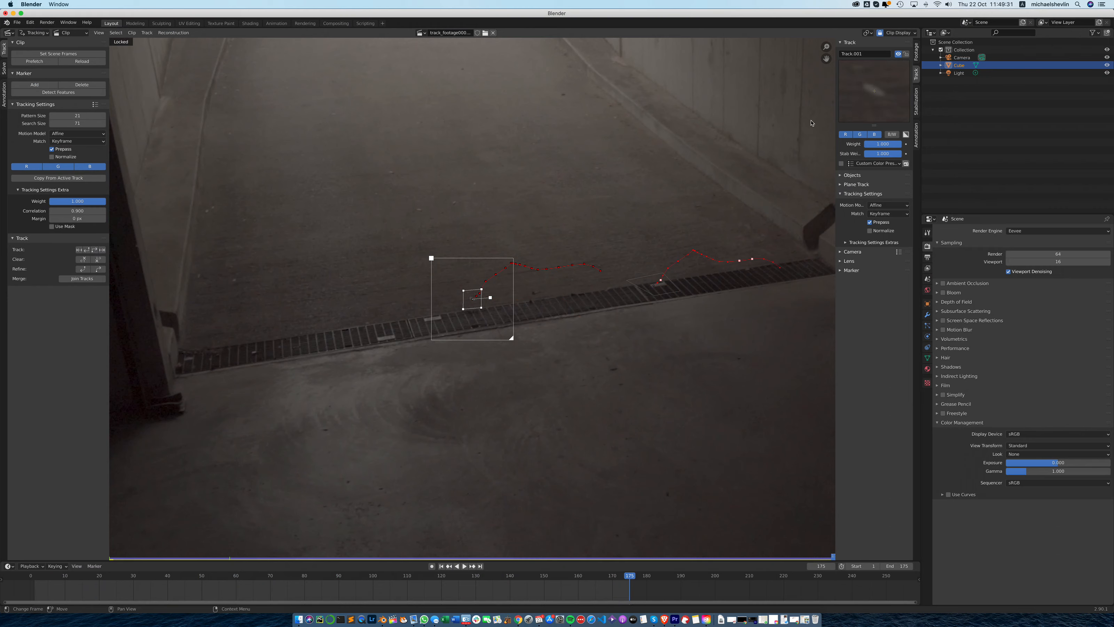
{"action": "key", "text": "ctrl+l"}
- Add a third tracking marker and position it at frame 1 on the dark spot on the ramp beside the right curb
{"action": "left_click", "coordinate": [51, 85]}
{"action": "left_click", "coordinate": [442, 566]}
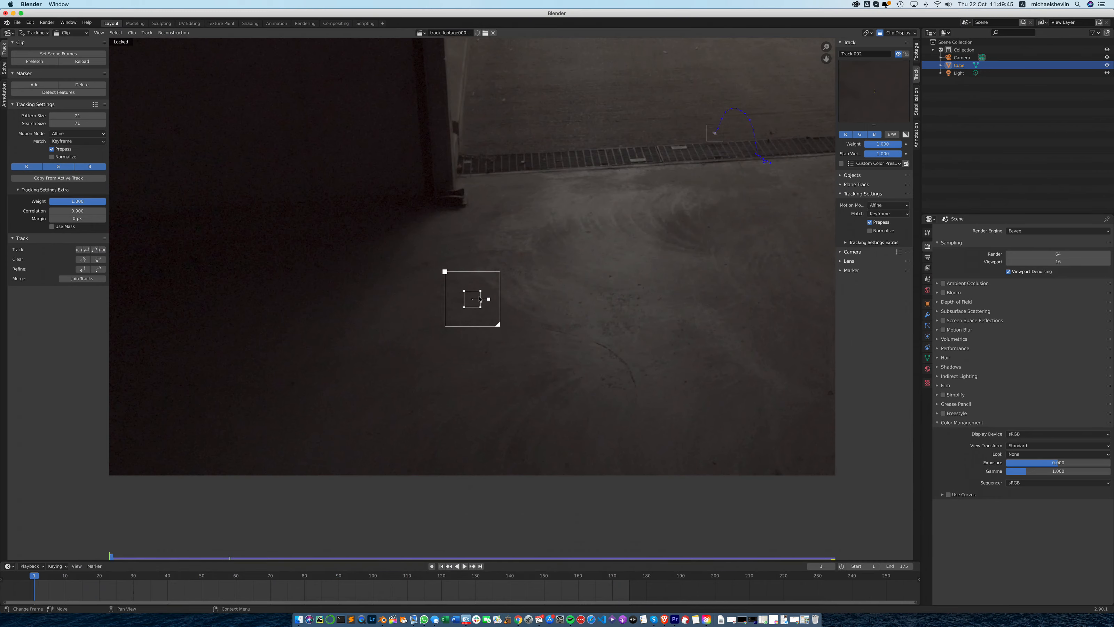
{"action": "mouse_move", "coordinate": [479, 297]}
{"action": "left_mouse_down"}
{"action": "mouse_move", "coordinate": [640, 172]}
{"action": "mouse_move", "coordinate": [677, 86]}
{"action": "mouse_move", "coordinate": [767, 536]}
{"action": "mouse_move", "coordinate": [795, 521]}
{"action": "left_mouse_up"}
{"action": "left_click_drag", "start_coordinate": [473, 297], "coordinate": [487, 246]}
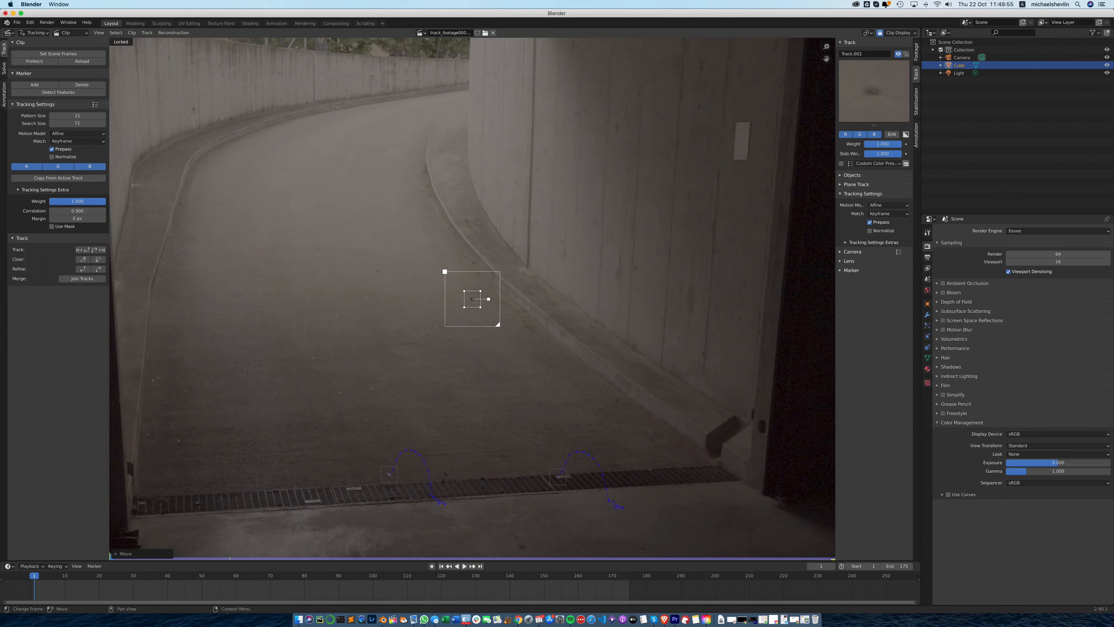
- Track the third marker forward through frame 175 with an enlarged search area and lock its track
{"action": "left_click_drag", "start_coordinate": [503, 324], "coordinate": [508, 335]}
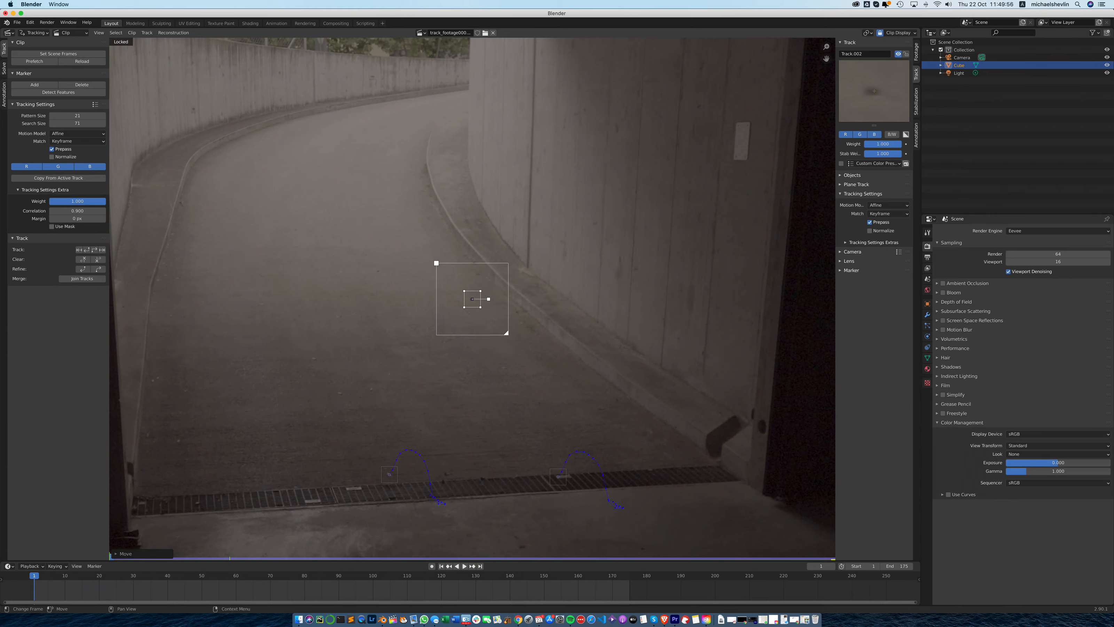
{"action": "left_click", "coordinate": [101, 250]}
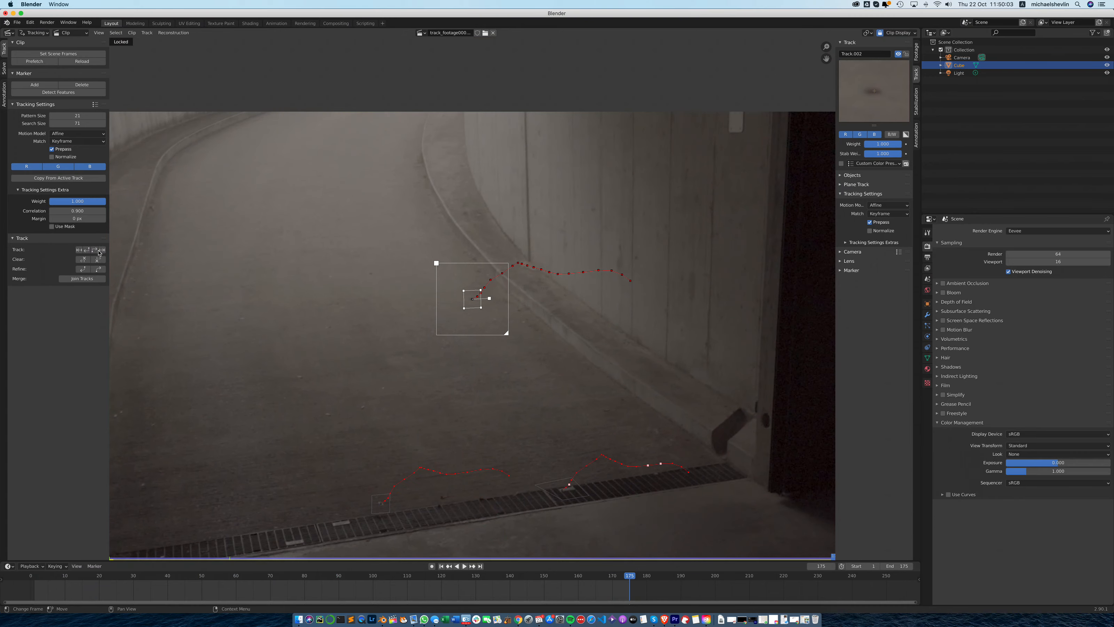
{"action": "key", "text": "ctrl+l"}
- Add a fourth tracking marker at frame 1 on a light speck in the middle of the ramp and enlarge its search area
{"action": "left_click", "coordinate": [441, 565]}
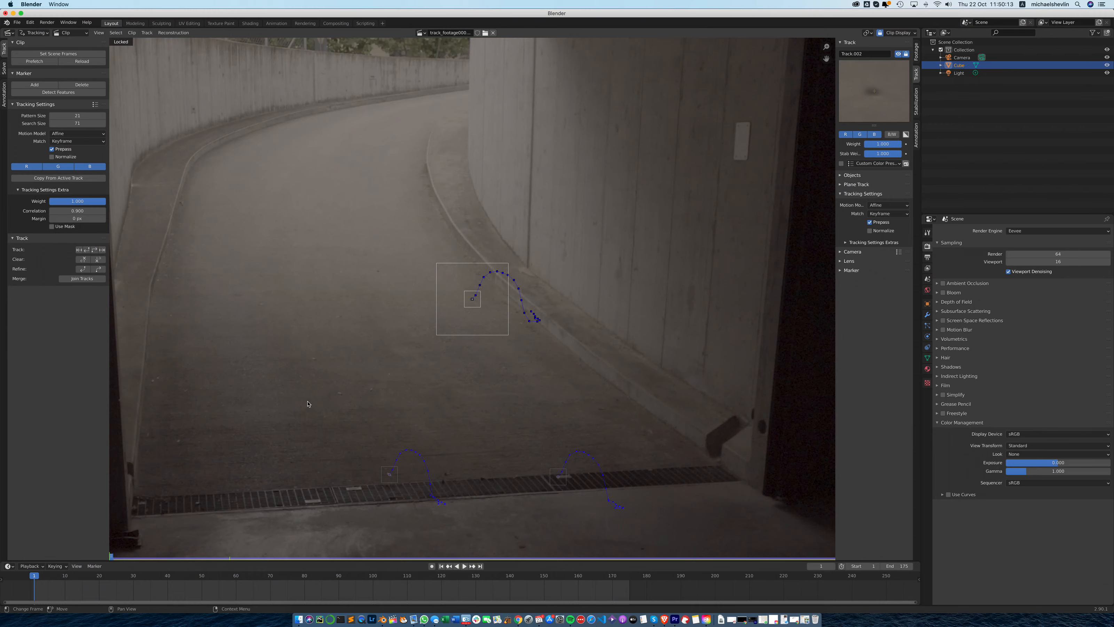
{"action": "left_click", "coordinate": [34, 85]}
{"action": "left_click", "coordinate": [341, 396]}
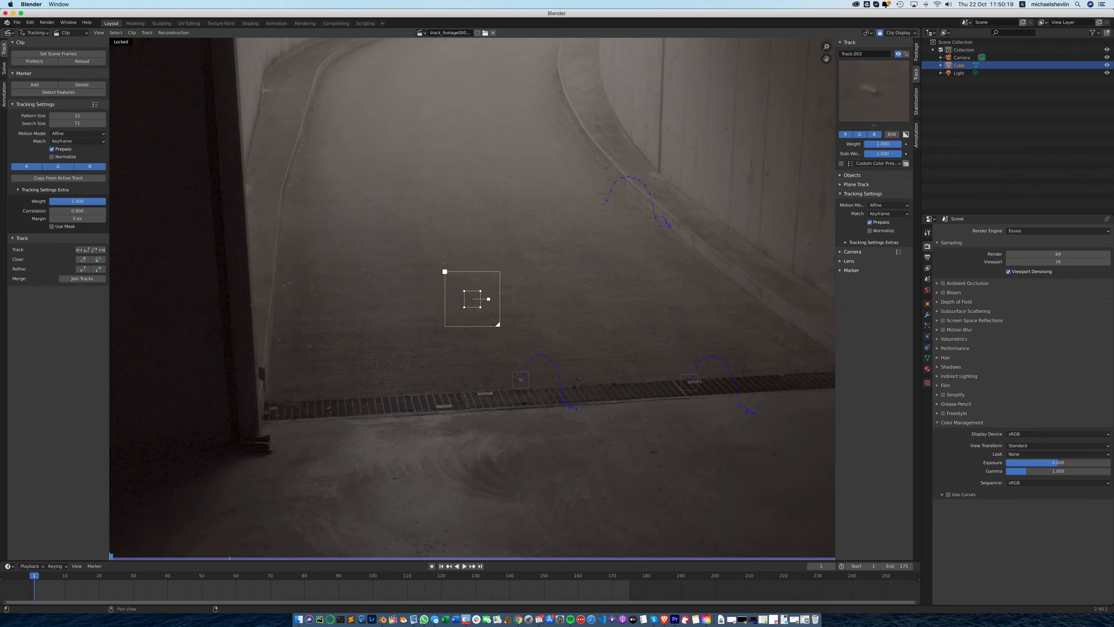
{"action": "left_click_drag", "start_coordinate": [500, 326], "coordinate": [510, 336]}
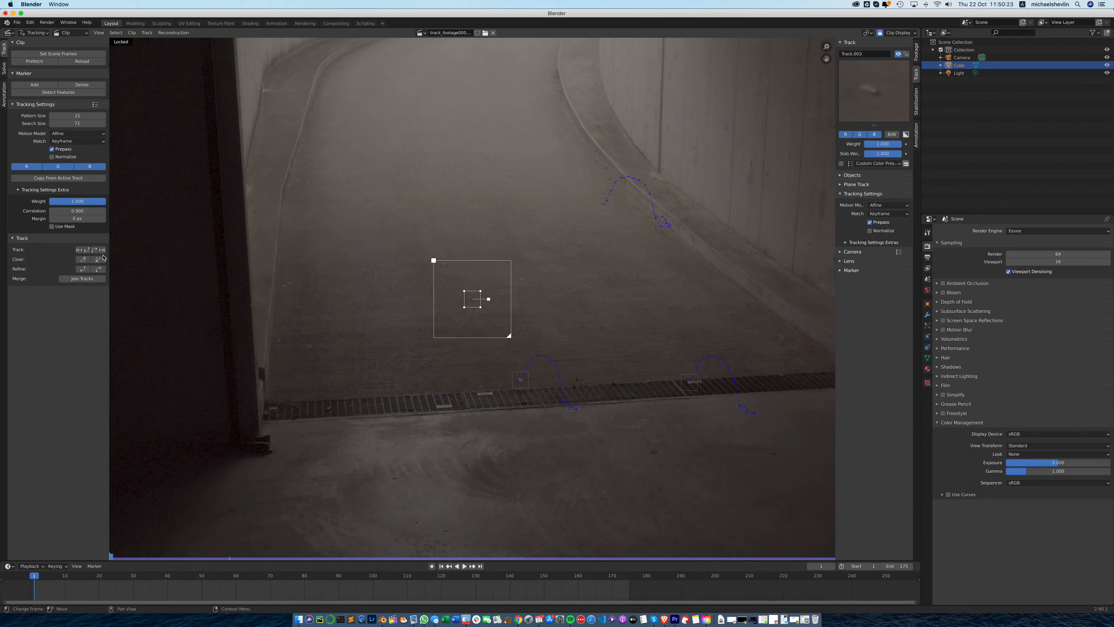
- Track the fourth marker forward, return to frame 77 to enlarge its search area, and resume tracking from there
{"action": "left_click", "coordinate": [94, 250]}
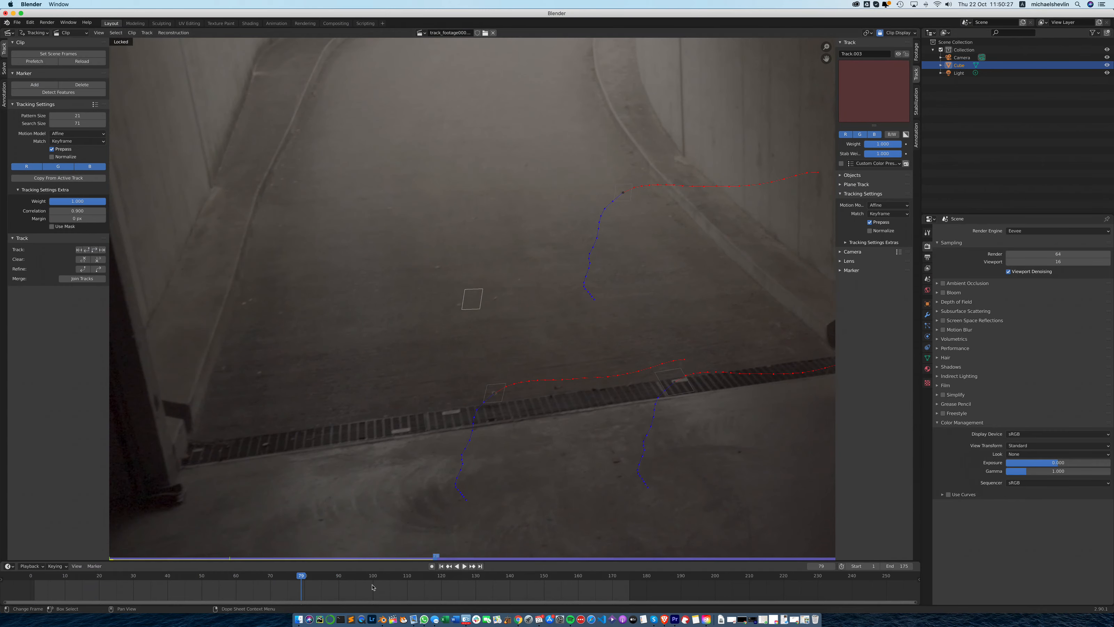
{"action": "left_click", "coordinate": [431, 556]}
{"action": "left_click_drag", "start_coordinate": [431, 556], "coordinate": [428, 558]}
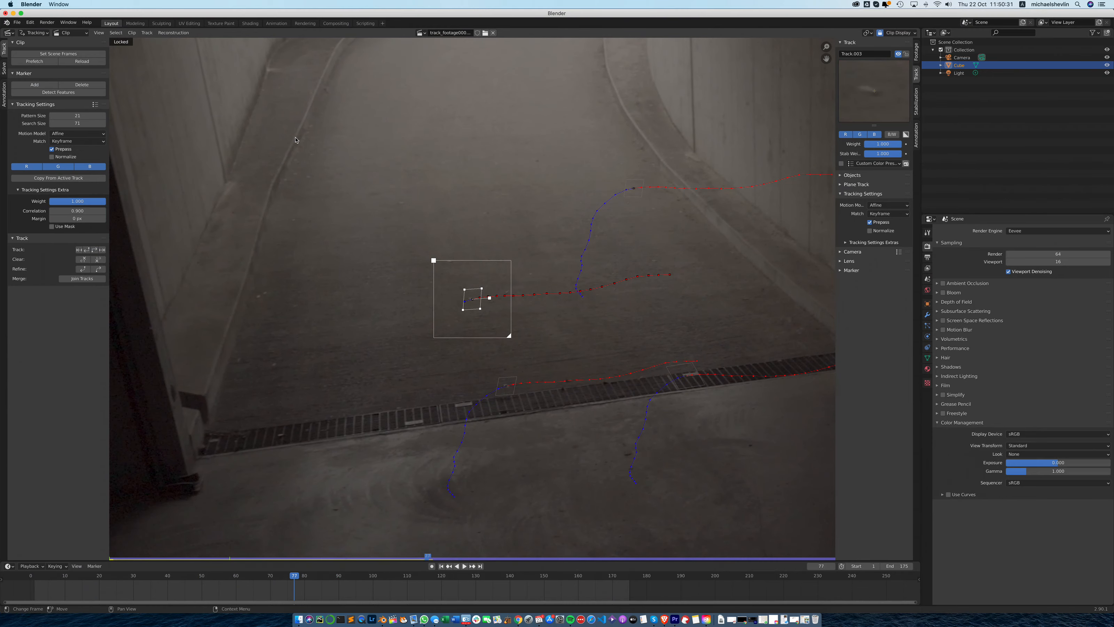
{"action": "left_click_drag", "start_coordinate": [510, 336], "coordinate": [514, 341]}
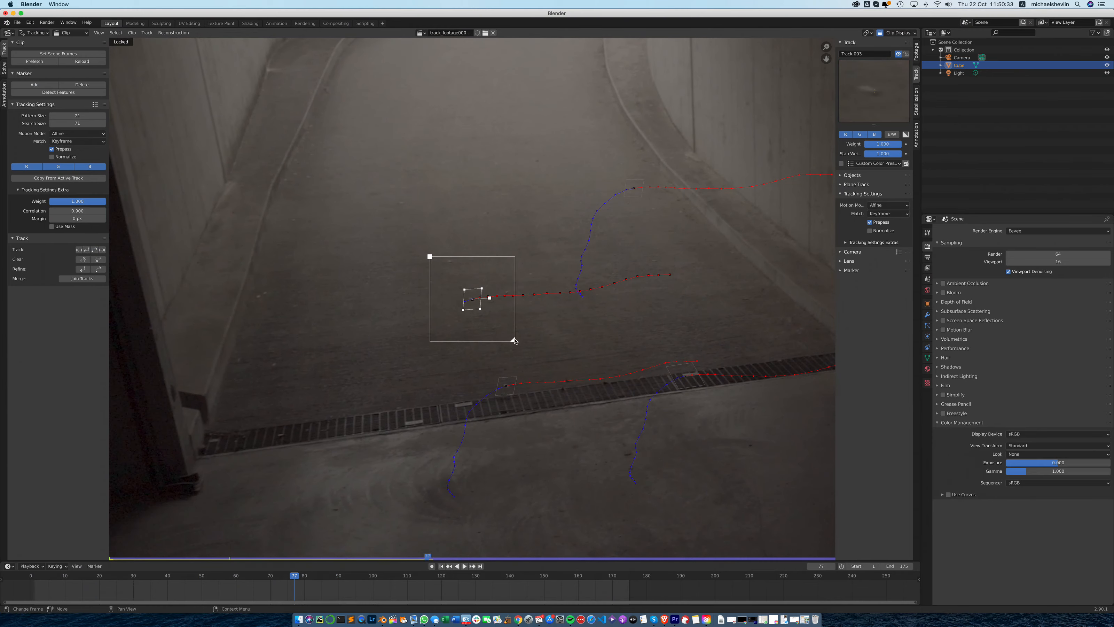
{"action": "left_click", "coordinate": [93, 250]}
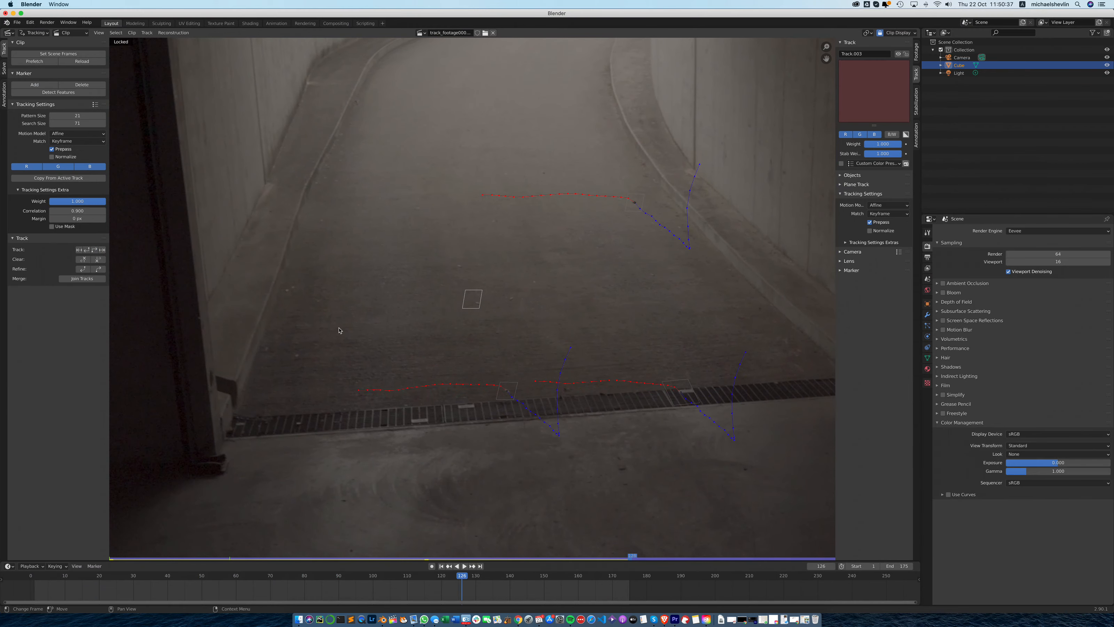
- Finish the fourth track by enlarging its search area at frames 125 and 140, tracking on through frame 175 and locking it
{"action": "left_click", "coordinate": [628, 557]}
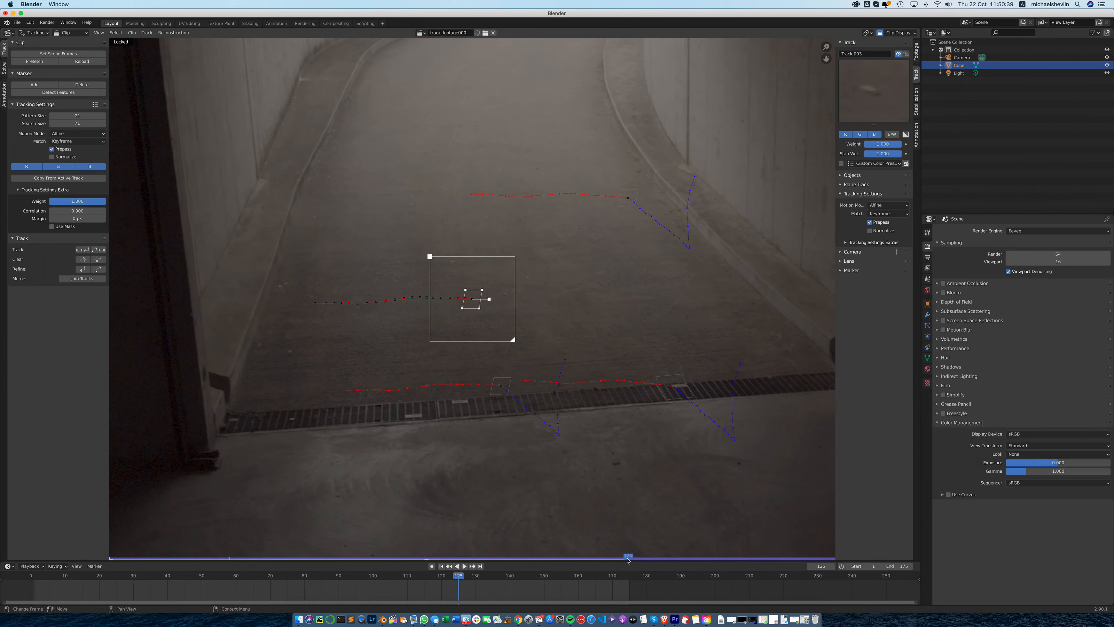
{"action": "left_click_drag", "start_coordinate": [513, 341], "coordinate": [516, 344]}
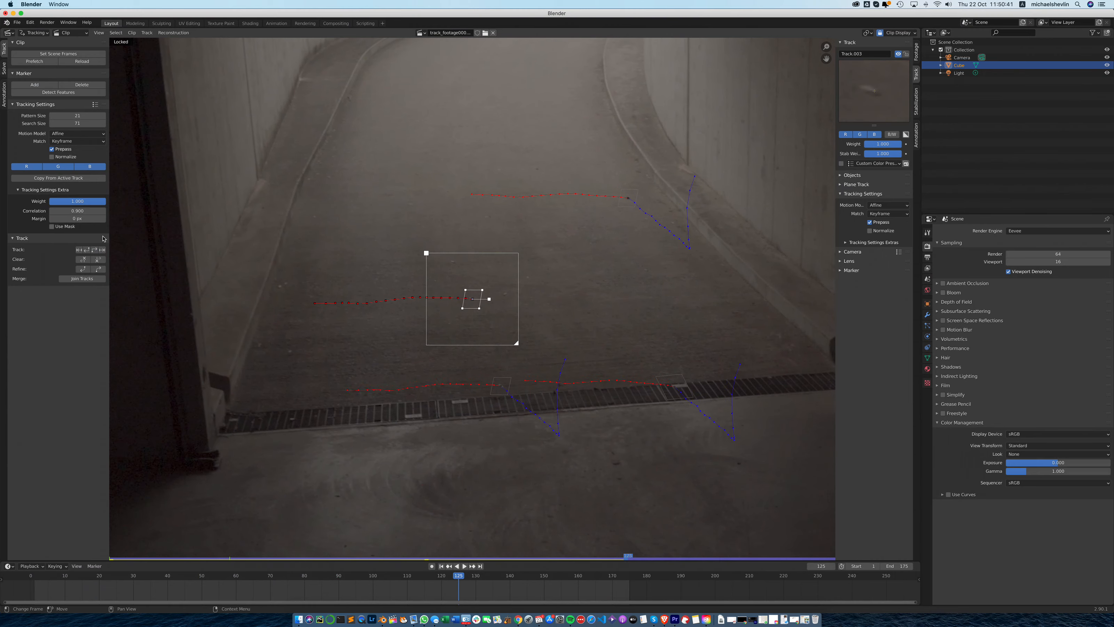
{"action": "left_click", "coordinate": [94, 250]}
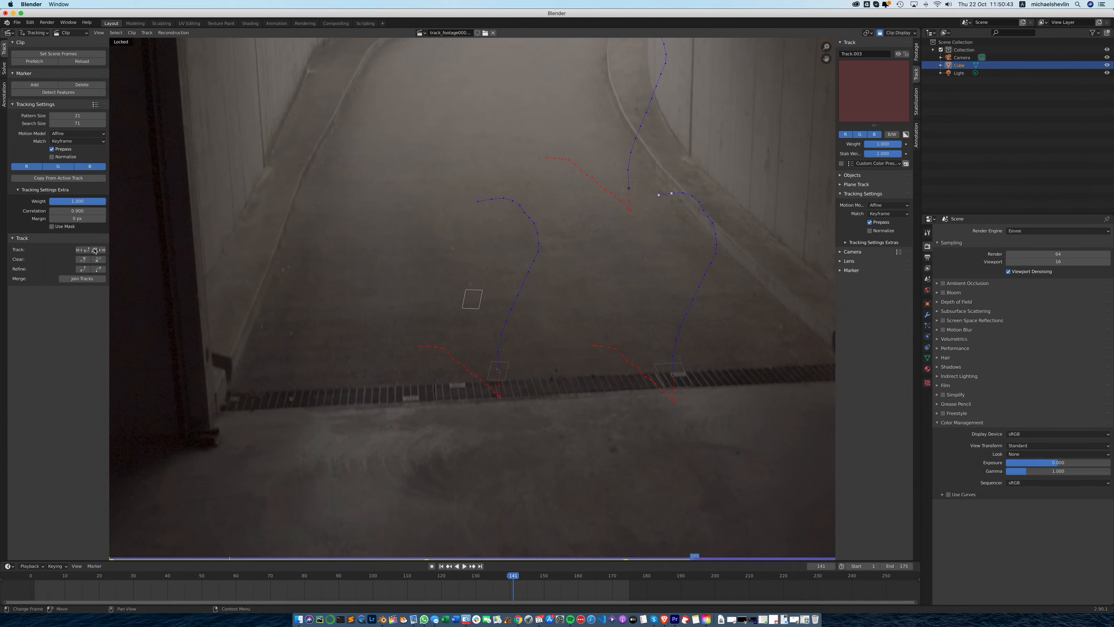
{"action": "left_click_drag", "start_coordinate": [696, 557], "coordinate": [689, 557]}
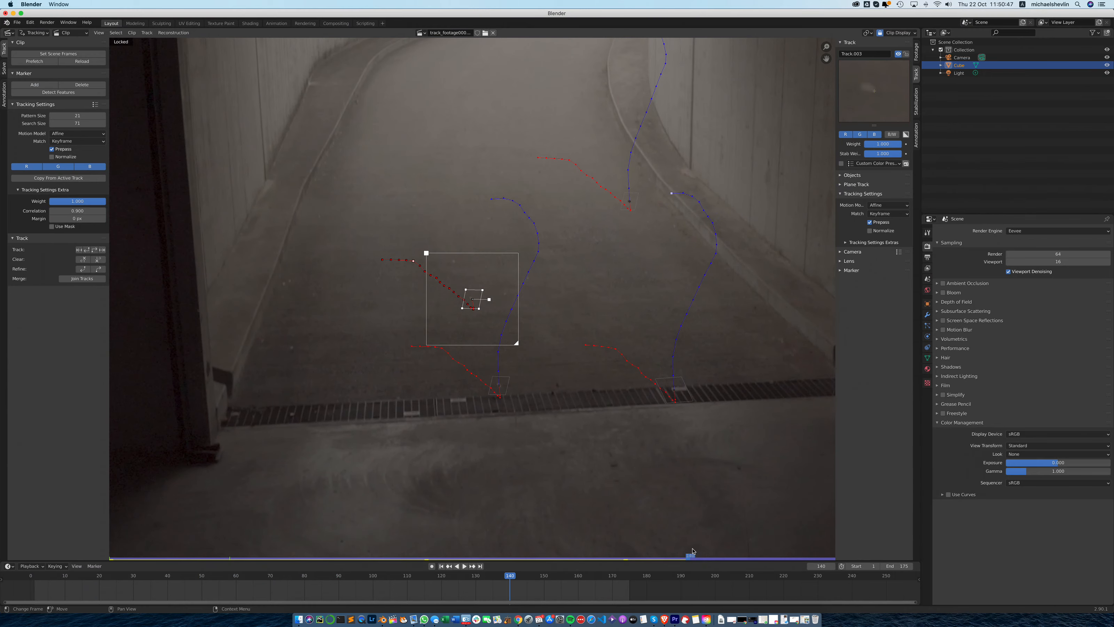
{"action": "left_click_drag", "start_coordinate": [518, 343], "coordinate": [521, 348]}
{"action": "left_click", "coordinate": [94, 250]}
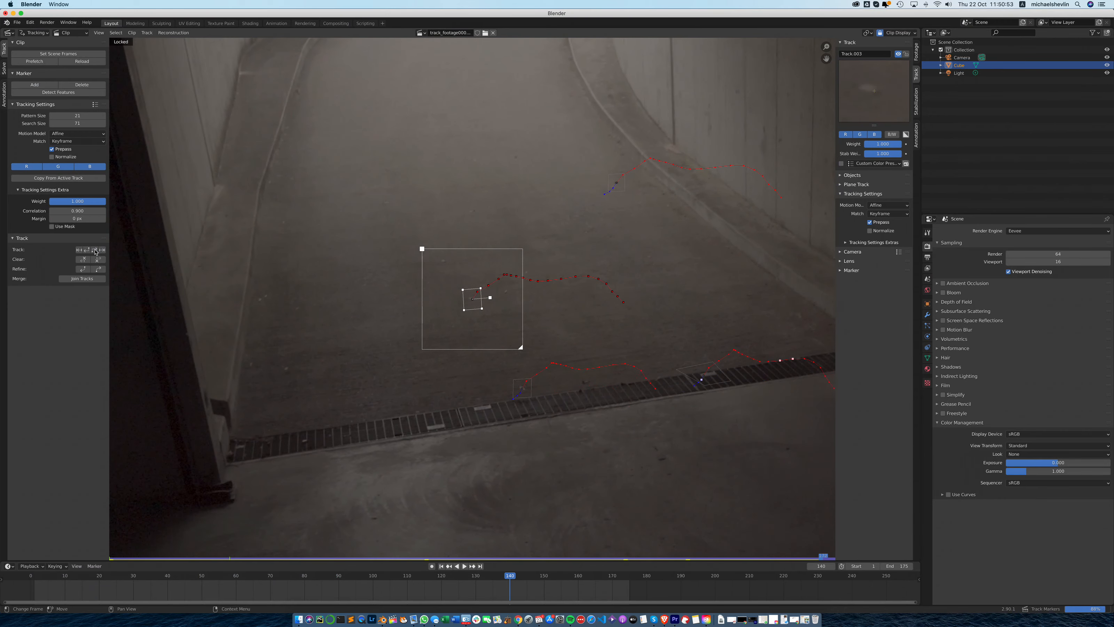
{"action": "key", "text": "ctrl+l"}
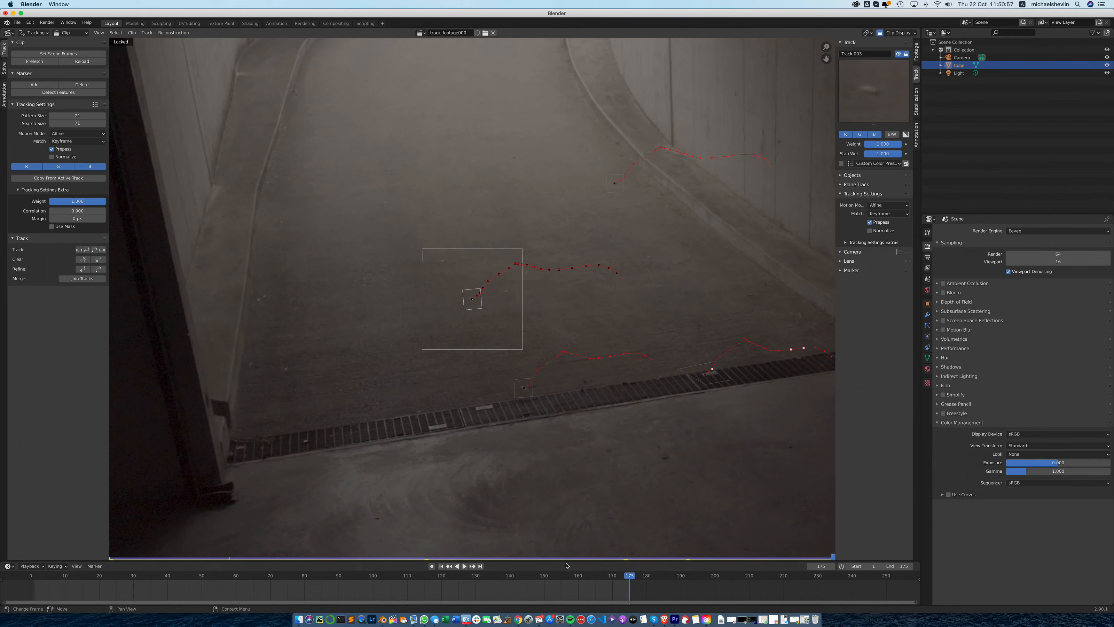
- Add a fifth tracking marker at frame 1 and align it with the foot of the vertical seam in the right concrete wall
{"action": "left_click", "coordinate": [441, 566]}
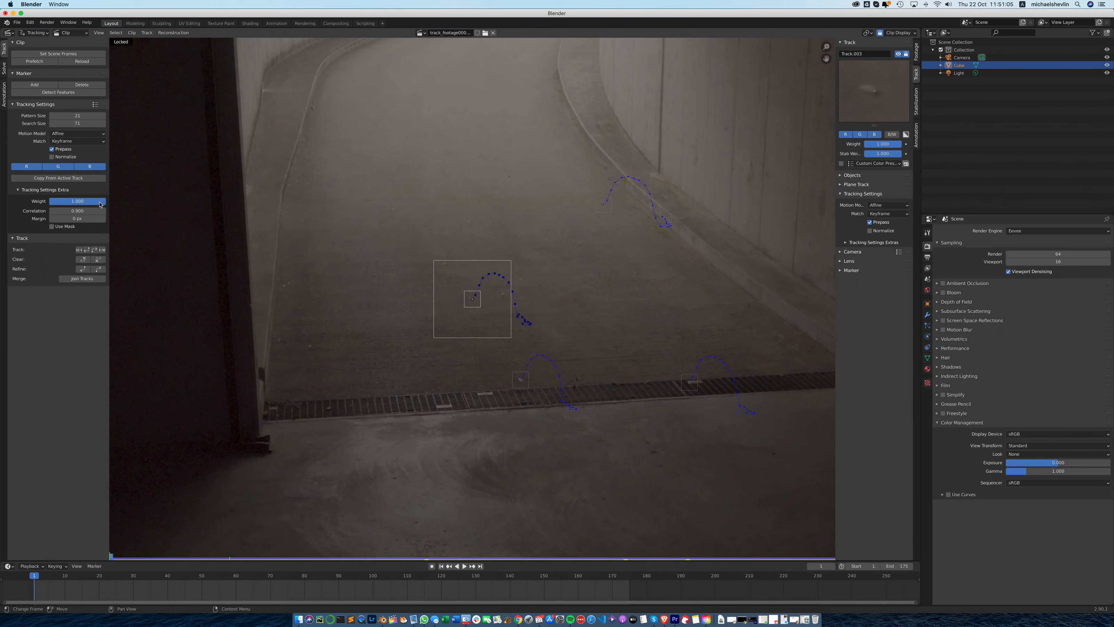
{"action": "left_click", "coordinate": [35, 84]}
{"action": "left_click", "coordinate": [658, 176]}
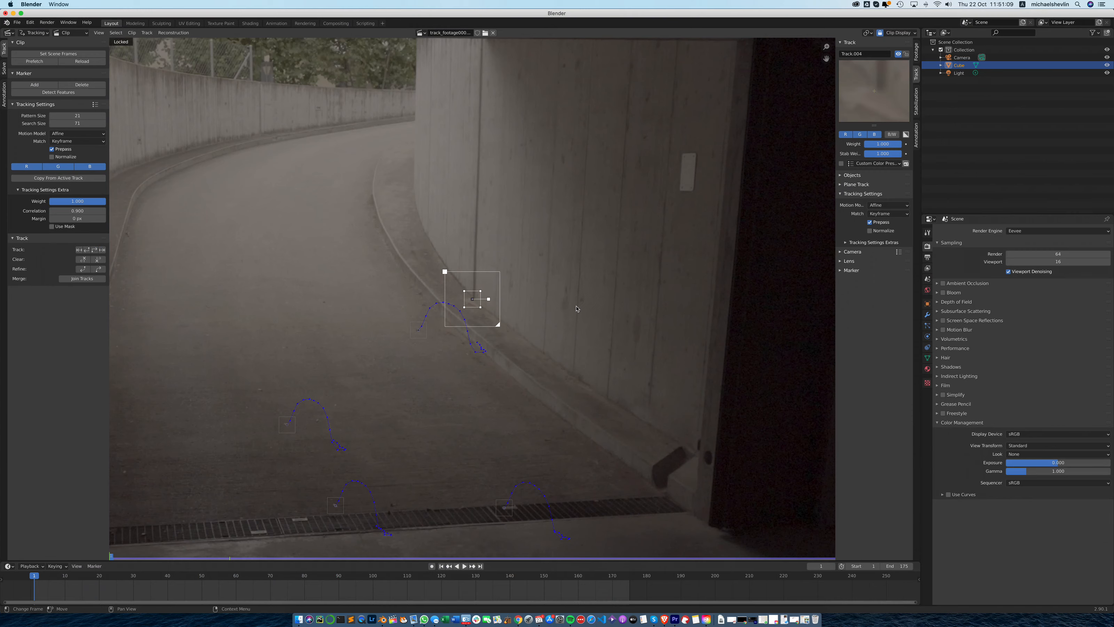
{"action": "left_click_drag", "start_coordinate": [876, 90], "coordinate": [868, 95]}
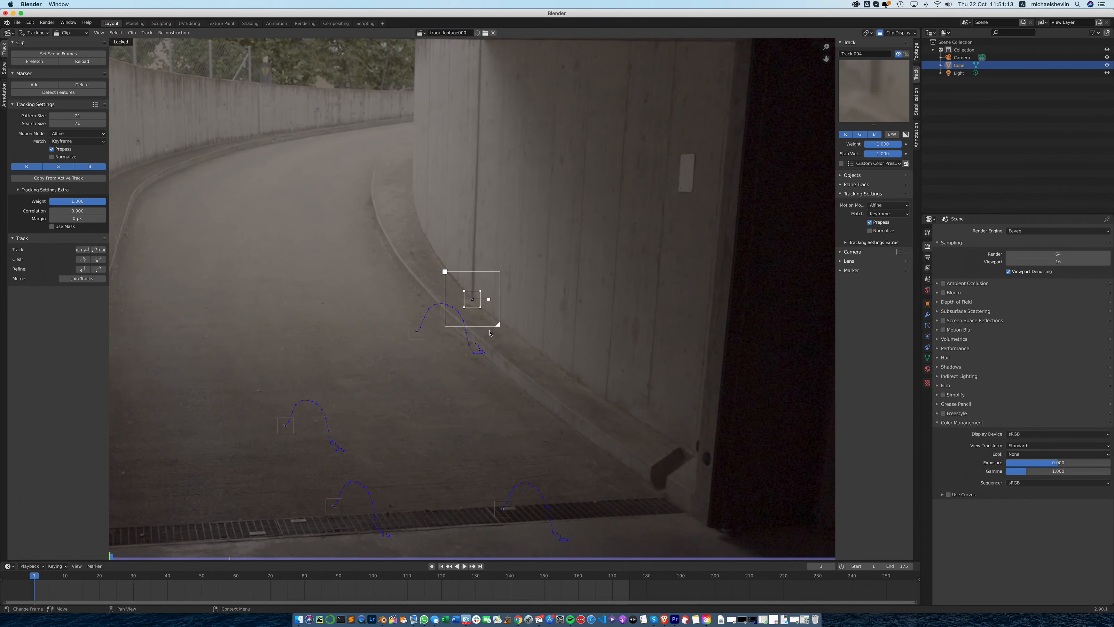
- Enlarge the fifth marker's search area, track it forward through frame 175 and lock its track
{"action": "left_click_drag", "start_coordinate": [499, 327], "coordinate": [505, 332]}
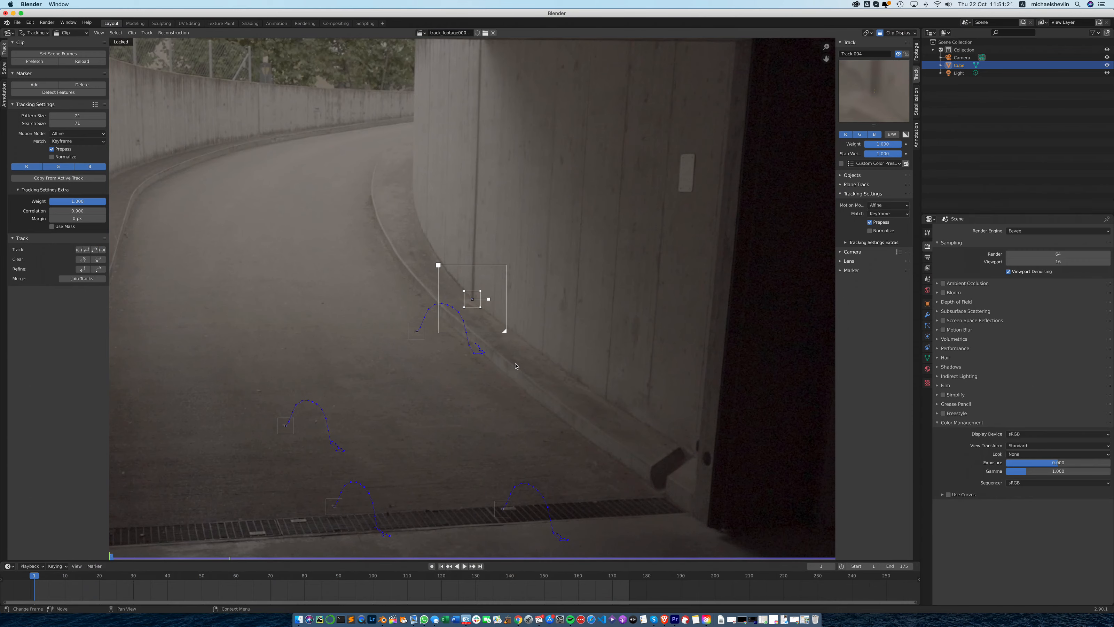
{"action": "left_click", "coordinate": [95, 250]}
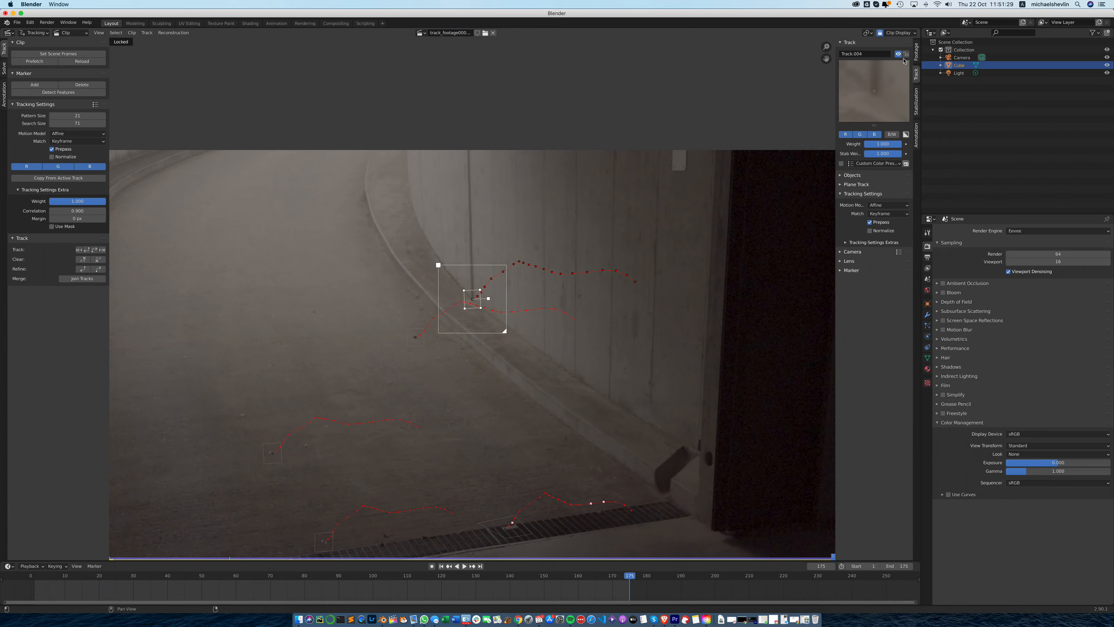
{"action": "key", "text": "ctrl+l"}
- Try to add a marker on the garage floor just below the drain at frame 175
{"action": "left_click", "coordinate": [49, 84]}
{"action": "left_click", "coordinate": [440, 567]}
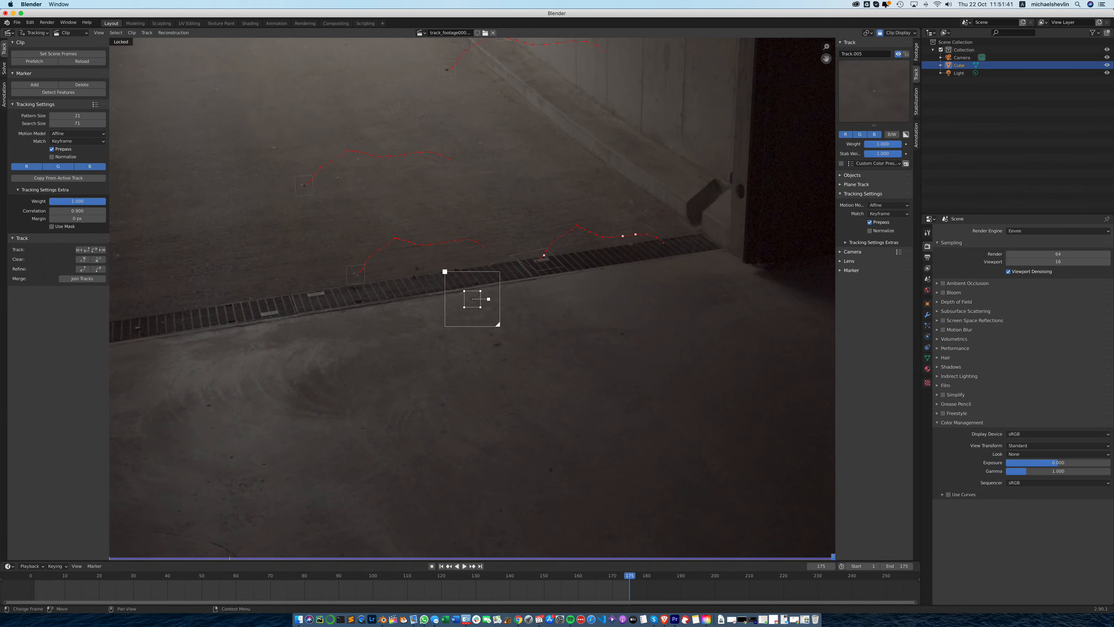
{"action": "left_click_drag", "start_coordinate": [825, 58], "coordinate": [683, 227]}
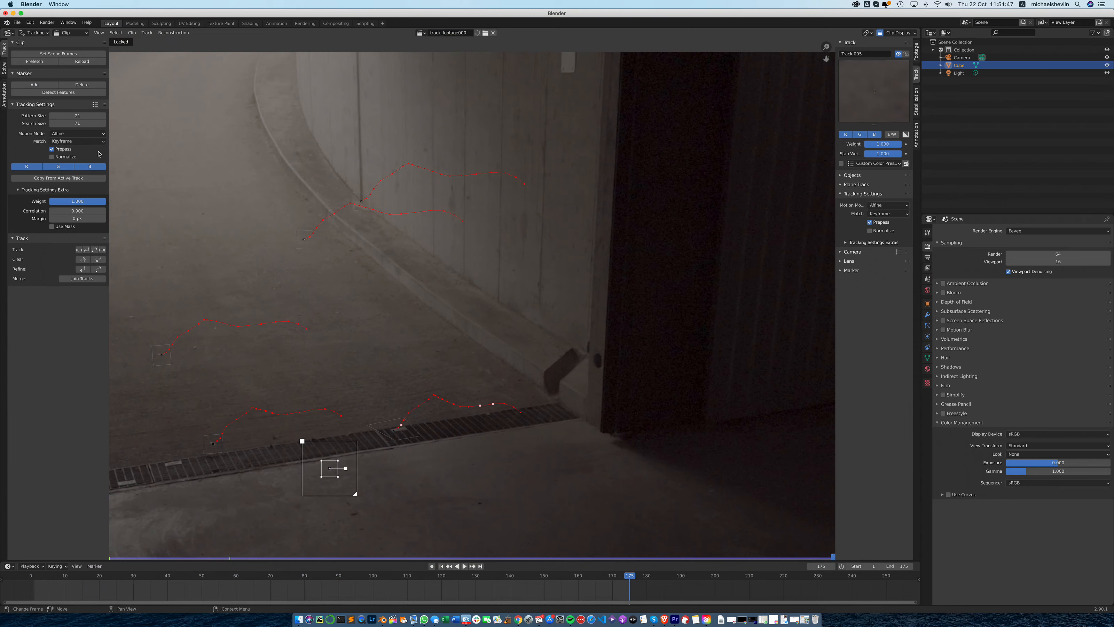
- Add a marker on the wall beside the garage opening, enlarge its search area, and move it onto its wall feature at frame 1
{"action": "left_click", "coordinate": [41, 84]}
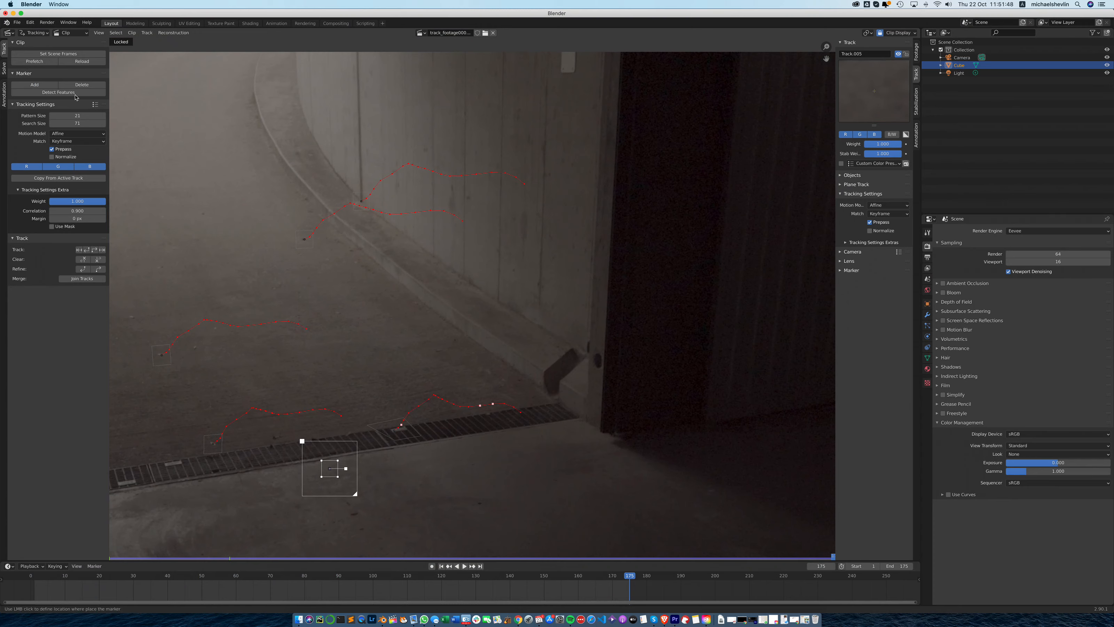
{"action": "left_click", "coordinate": [540, 288]}
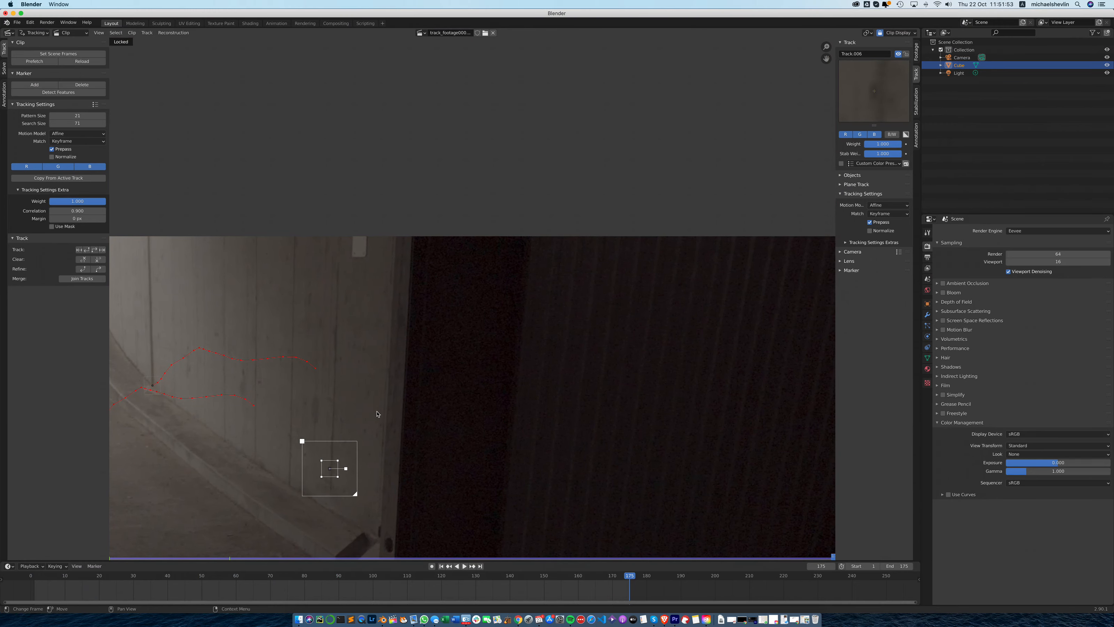
{"action": "left_click_drag", "start_coordinate": [355, 494], "coordinate": [366, 504]}
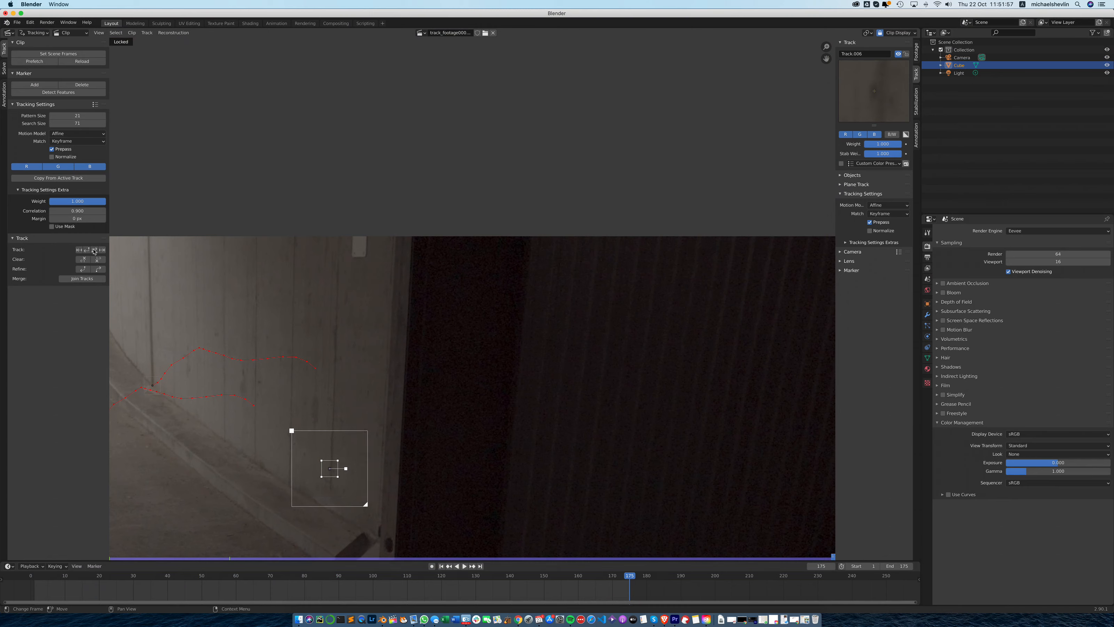
{"action": "left_click", "coordinate": [440, 566]}
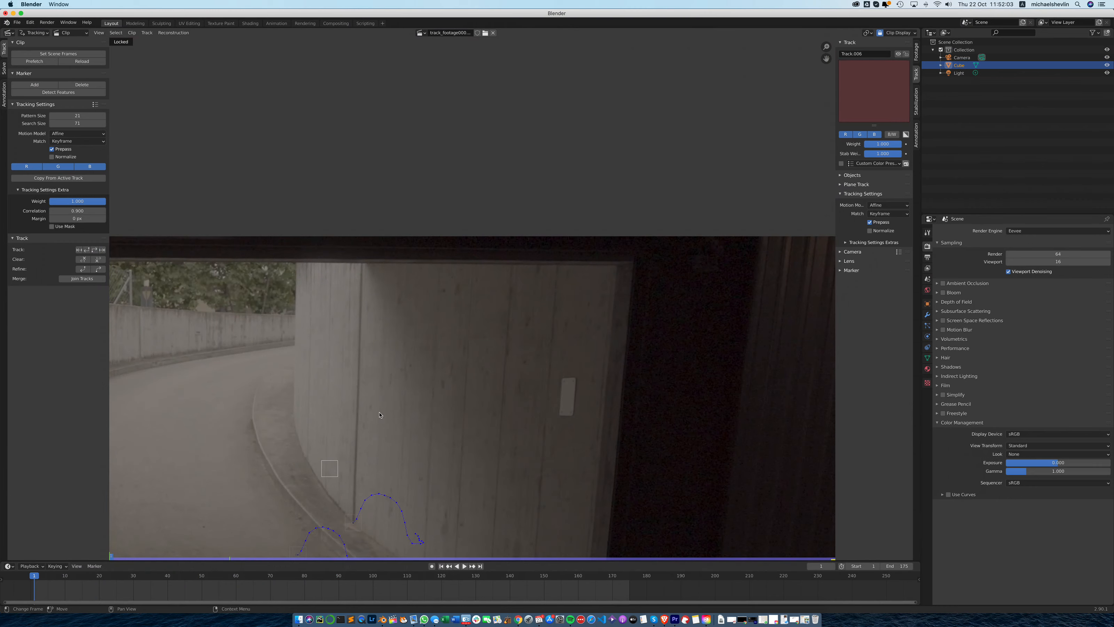
{"action": "left_click", "coordinate": [332, 468], "text": "ctrl"}
{"action": "key", "text": "g"}
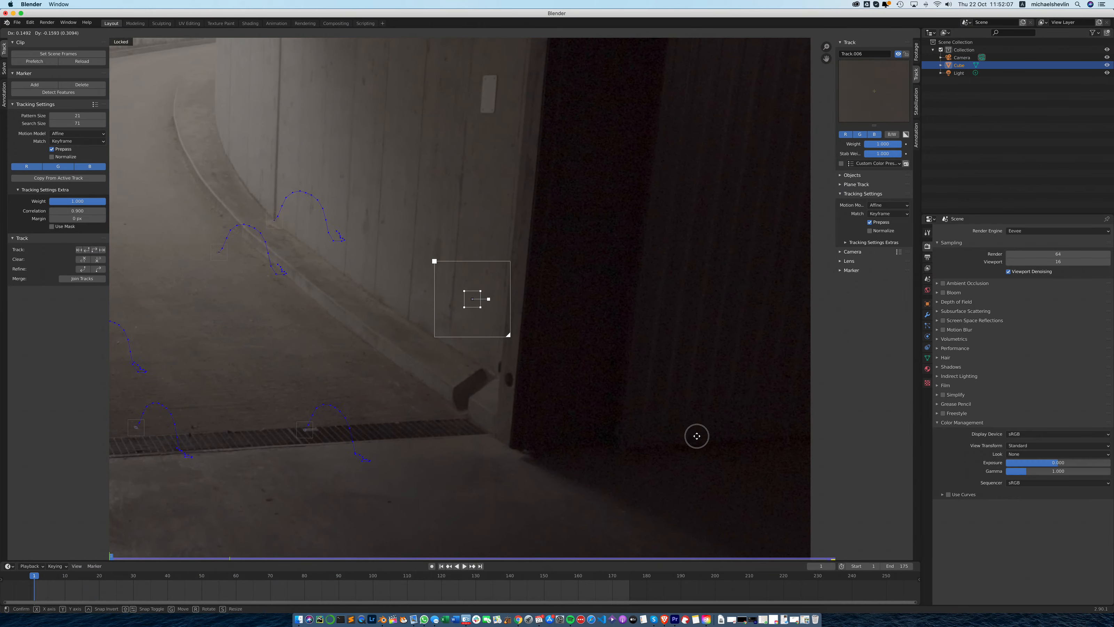
{"action": "left_click", "coordinate": [678, 444]}
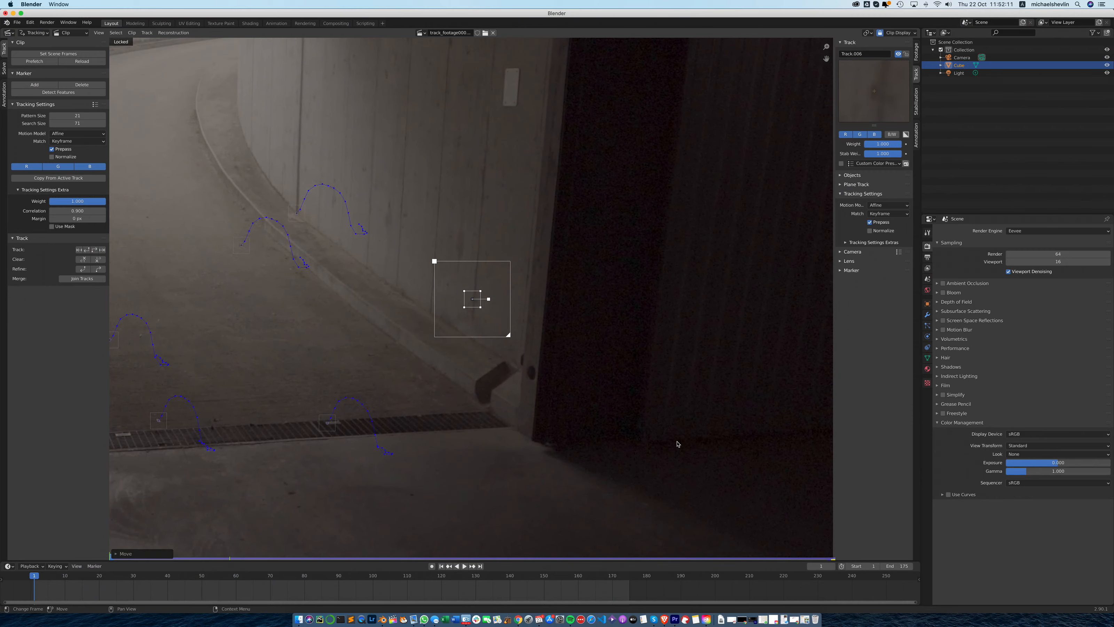
- Track the wall marker forward and return to frame 79, where it still holds its position
{"action": "left_click", "coordinate": [94, 250]}
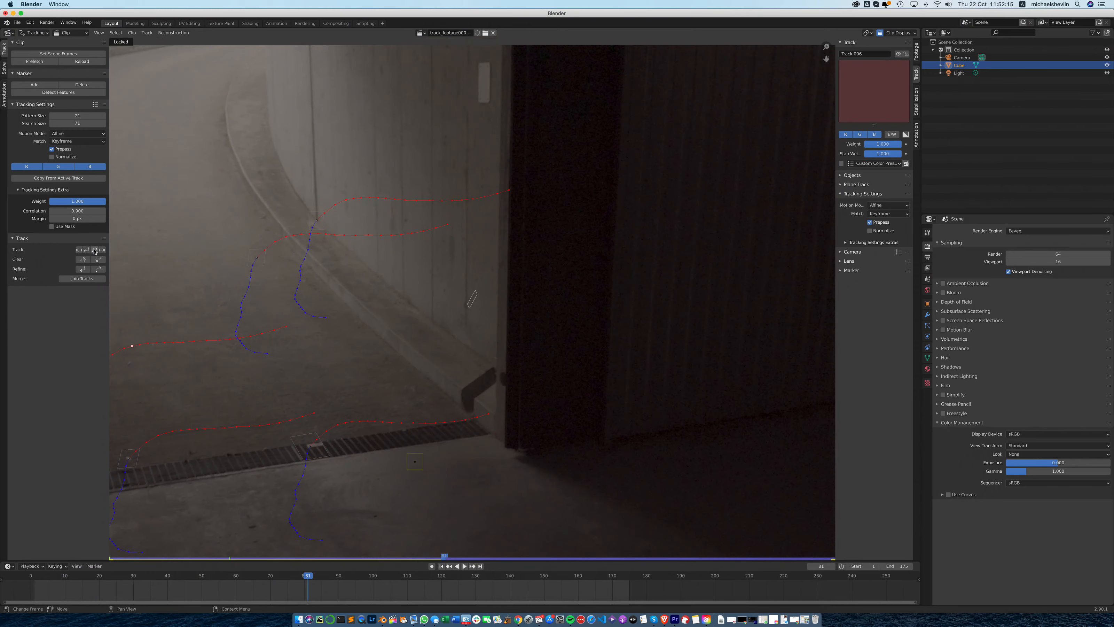
{"action": "left_click", "coordinate": [439, 558]}
{"action": "left_click_drag", "start_coordinate": [438, 559], "coordinate": [436, 560]}
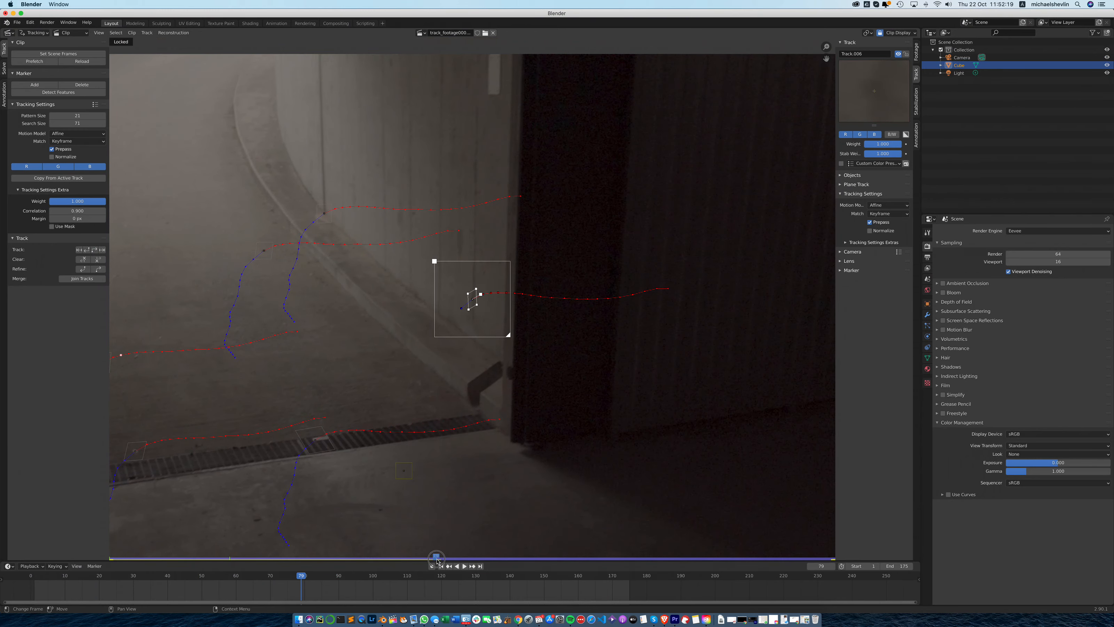
- Enlarge the wall marker's pattern area, clear its path after frame 79, track it through frame 175 and lock it
{"action": "left_click_drag", "start_coordinate": [481, 294], "coordinate": [489, 291]}
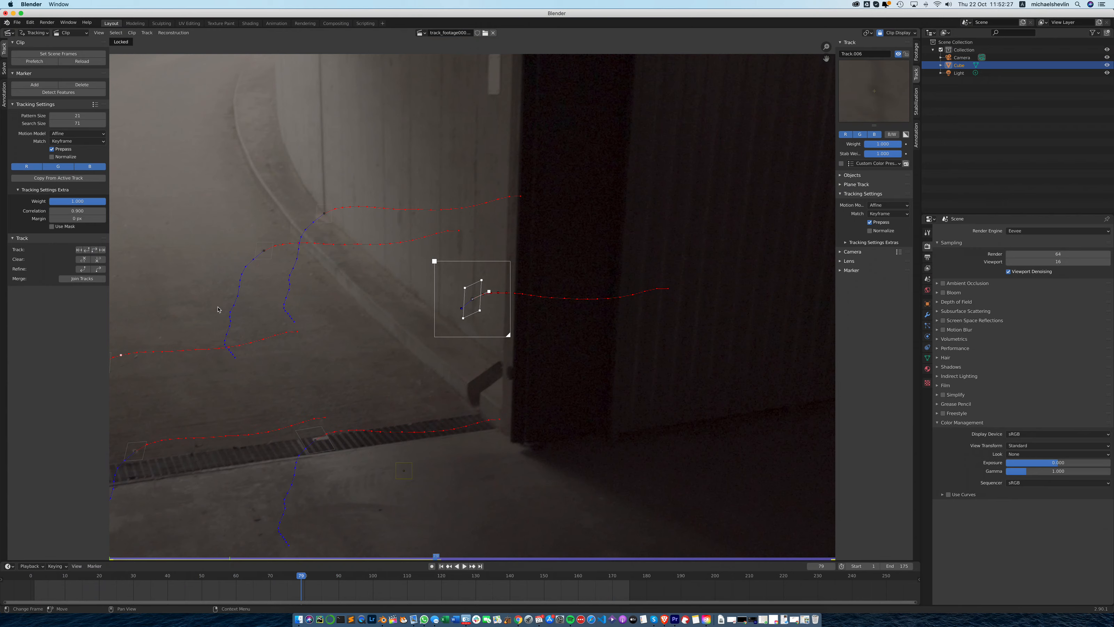
{"action": "left_click", "coordinate": [100, 261]}
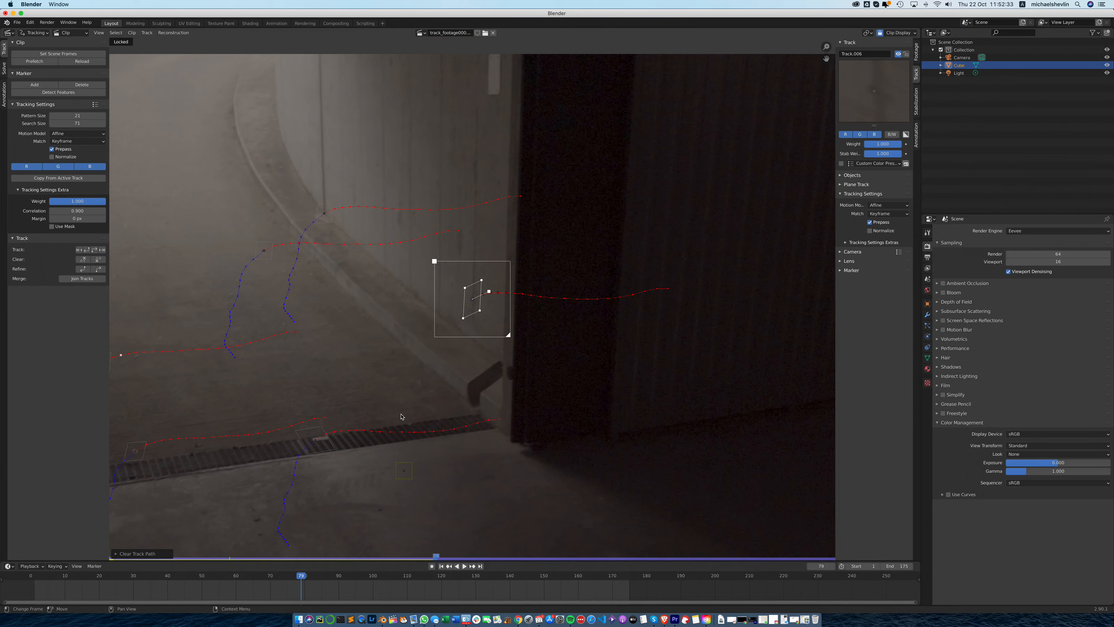
{"action": "left_click", "coordinate": [95, 250]}
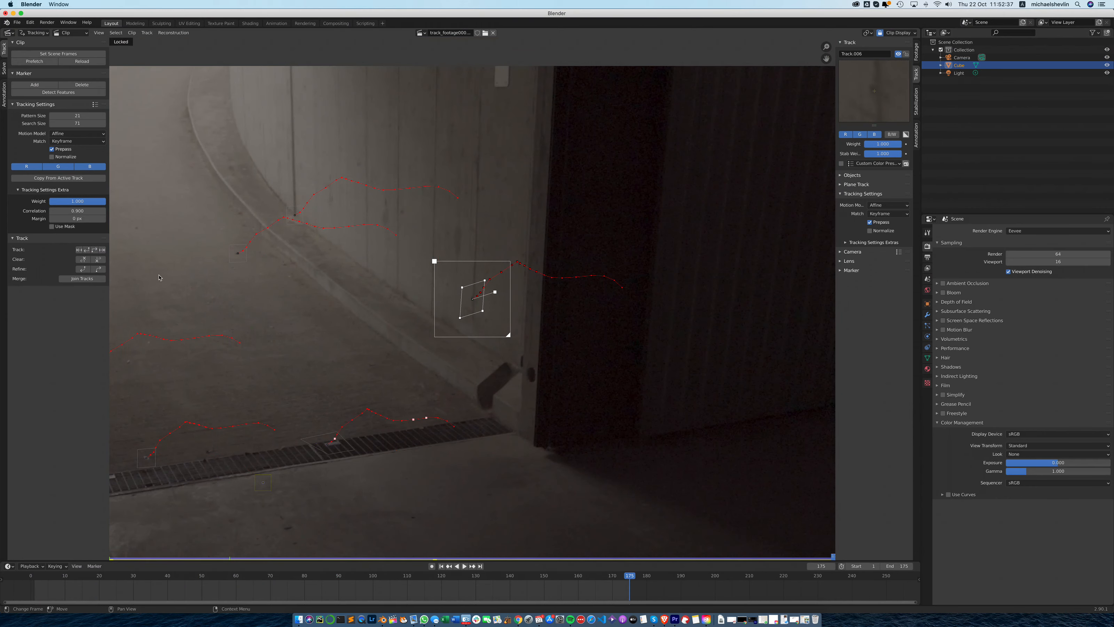
{"action": "key", "text": "ctrl+l"}
- Delete the stray untracked marker on the garage floor below the drain
{"action": "left_click_drag", "start_coordinate": [833, 557], "coordinate": [456, 534]}
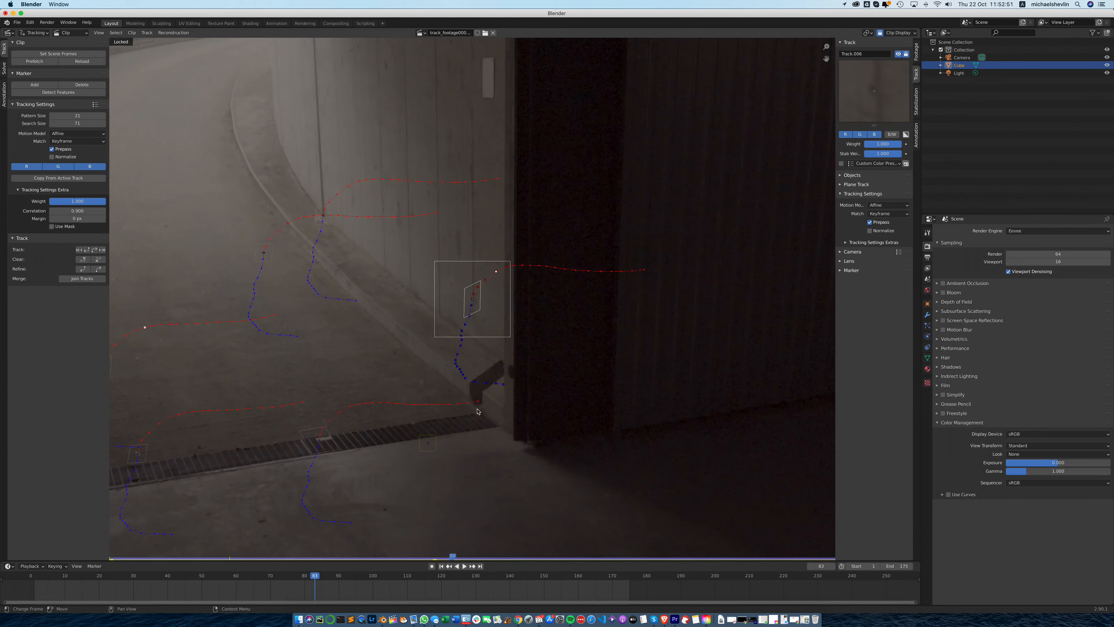
{"action": "left_click", "coordinate": [434, 439]}
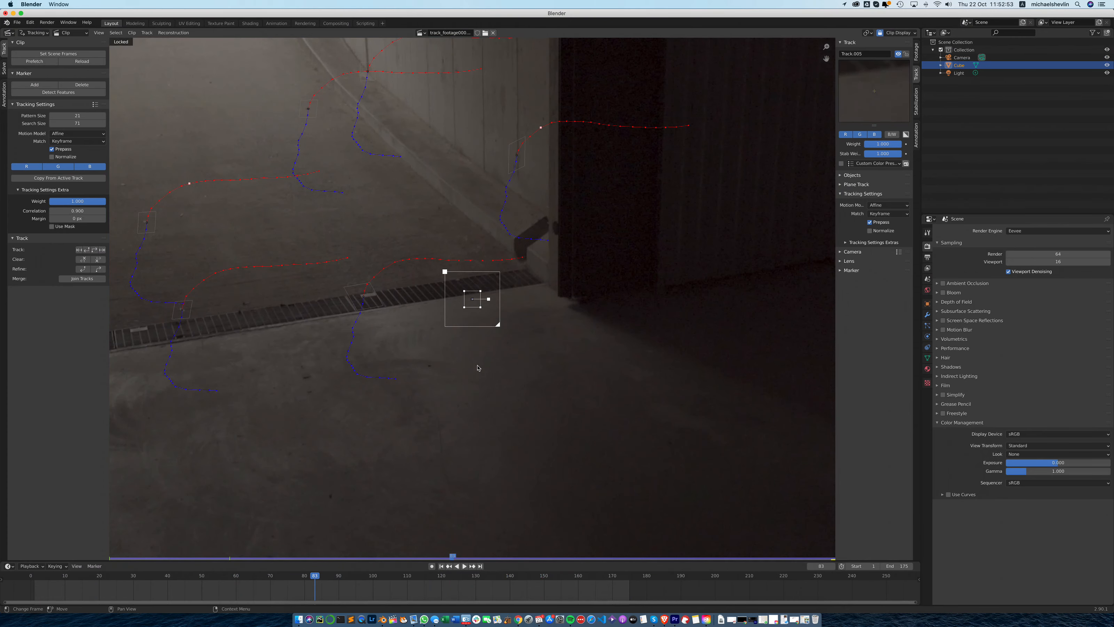
{"action": "key", "text": "x"}
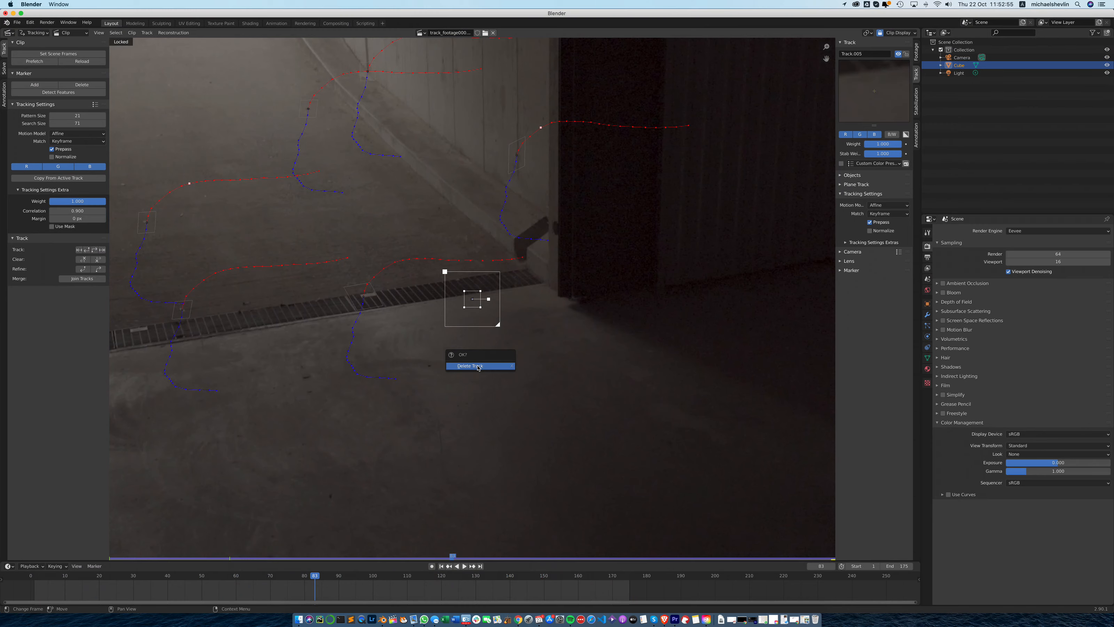
{"action": "left_click", "coordinate": [477, 366]}
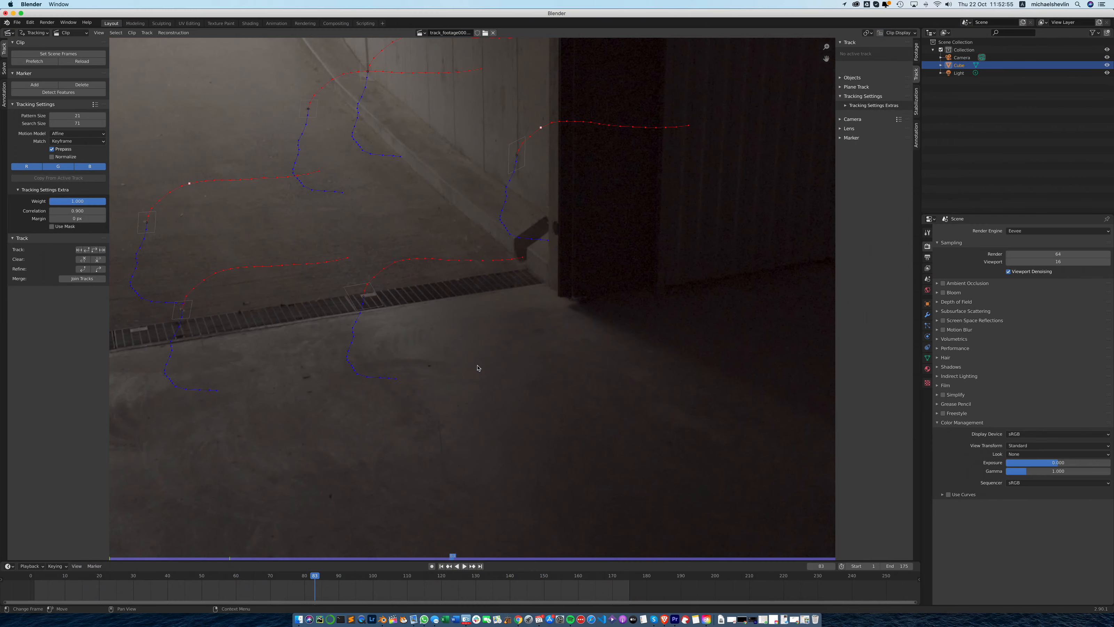
- Add a marker at frame 1 on the drain grate near the left door post, fine-tune its position, and enlarge its search area
{"action": "left_click", "coordinate": [442, 566]}
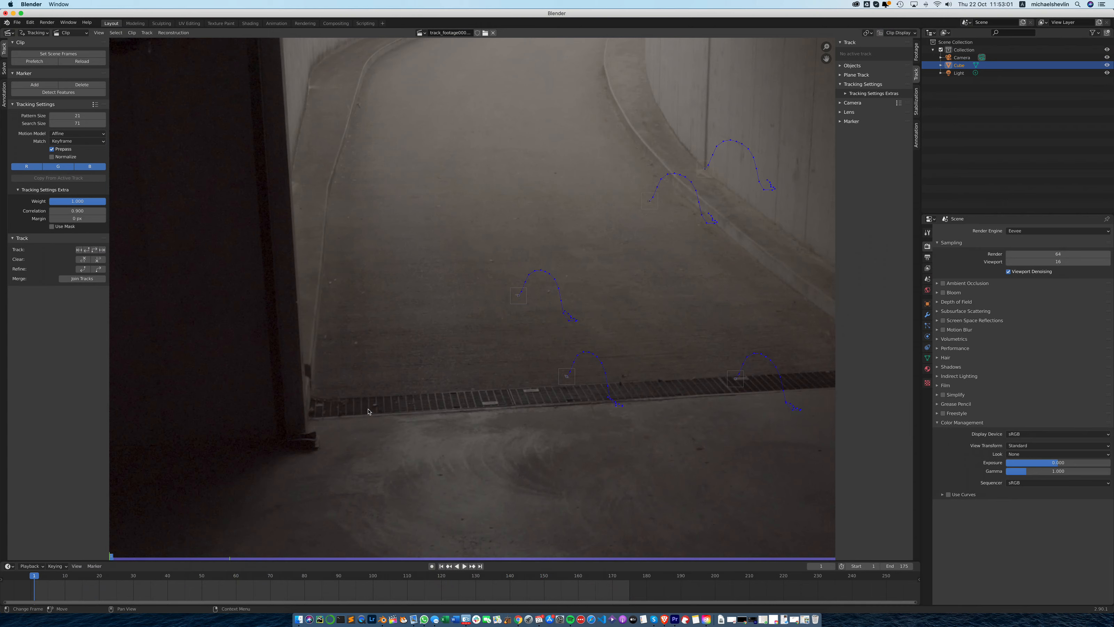
{"action": "left_click", "coordinate": [34, 84]}
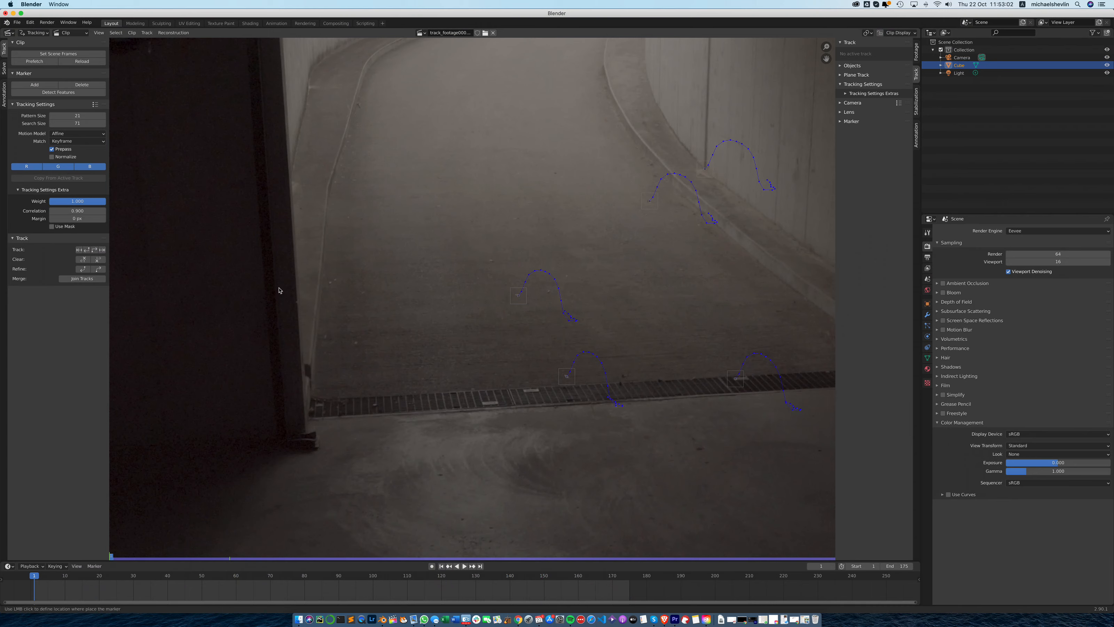
{"action": "left_click", "coordinate": [375, 406]}
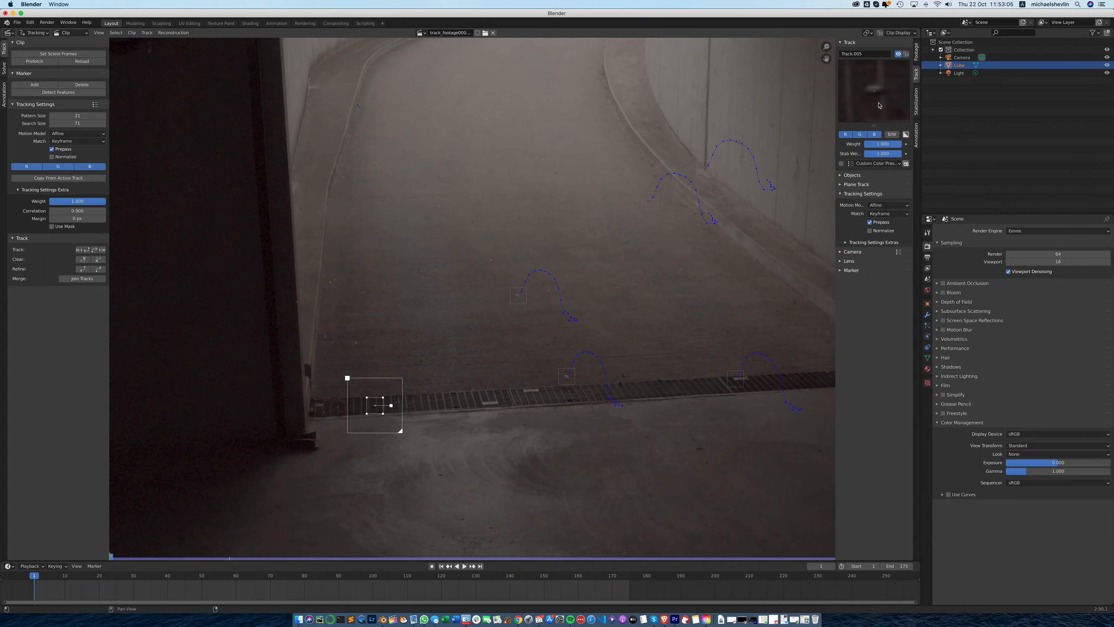
{"action": "left_click_drag", "start_coordinate": [876, 103], "coordinate": [876, 108]}
{"action": "left_click_drag", "start_coordinate": [400, 429], "coordinate": [410, 440]}
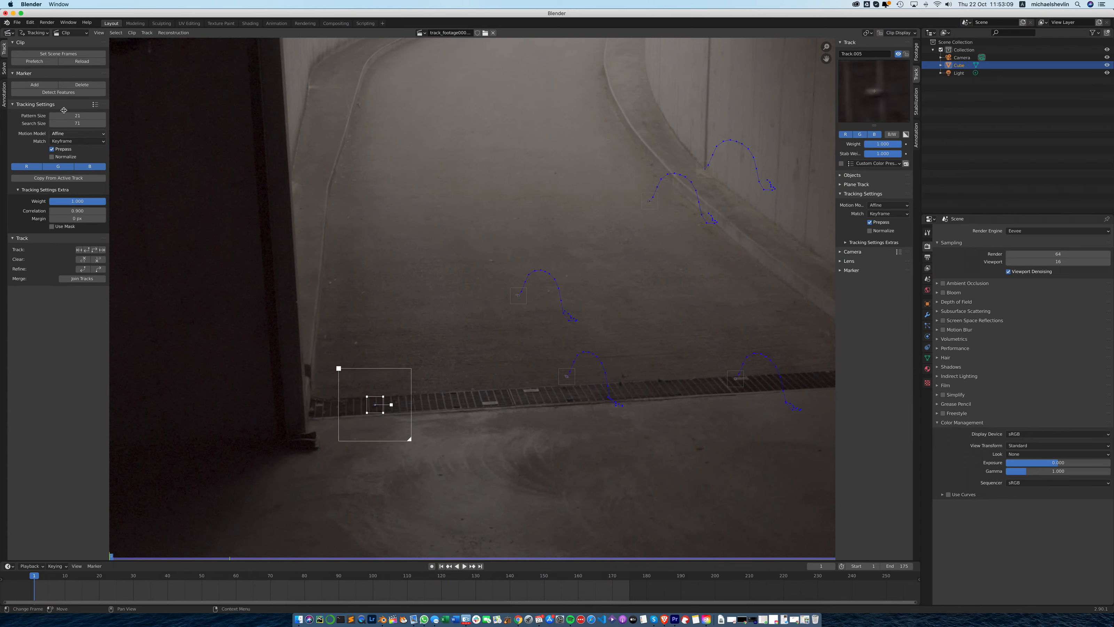
- Track the drain marker forward, return to frame 40, and enlarge its pattern and search areas
{"action": "left_click", "coordinate": [95, 250]}
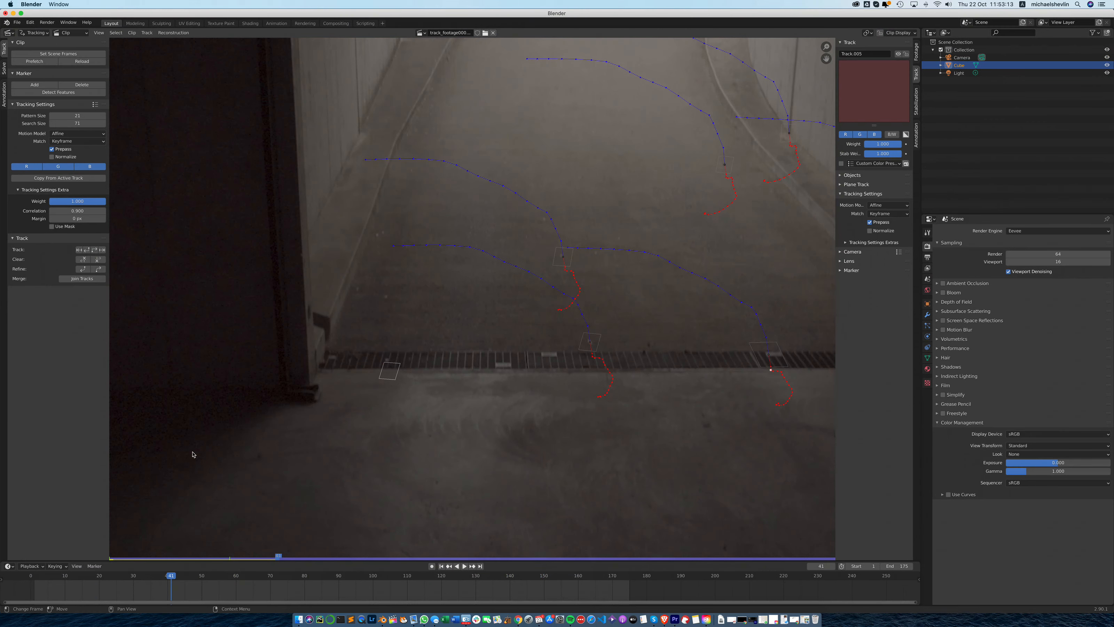
{"action": "left_click_drag", "start_coordinate": [278, 558], "coordinate": [274, 557]}
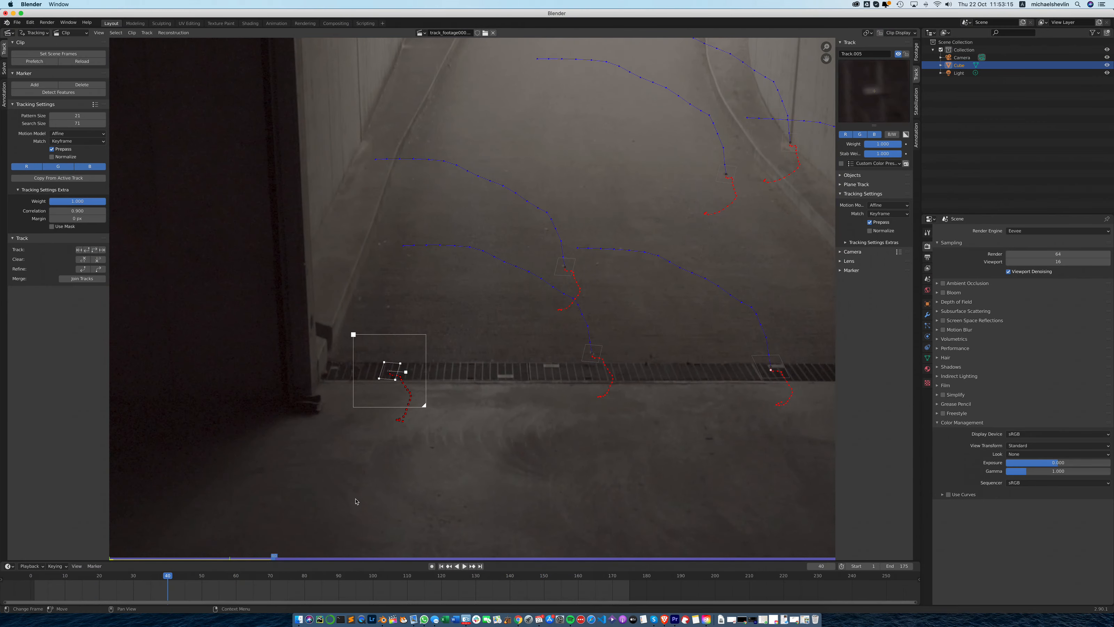
{"action": "left_click_drag", "start_coordinate": [412, 375], "coordinate": [425, 407]}
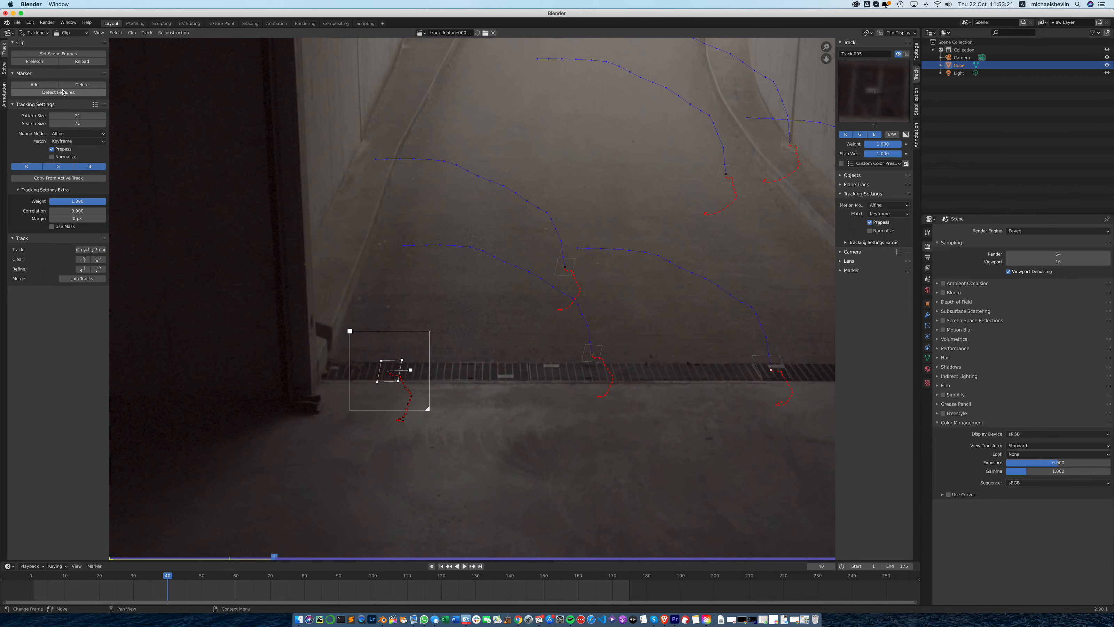
- Resume tracking the drain marker forward from frame 40 and lock the clip view to the selected marker
{"action": "left_click", "coordinate": [93, 250]}
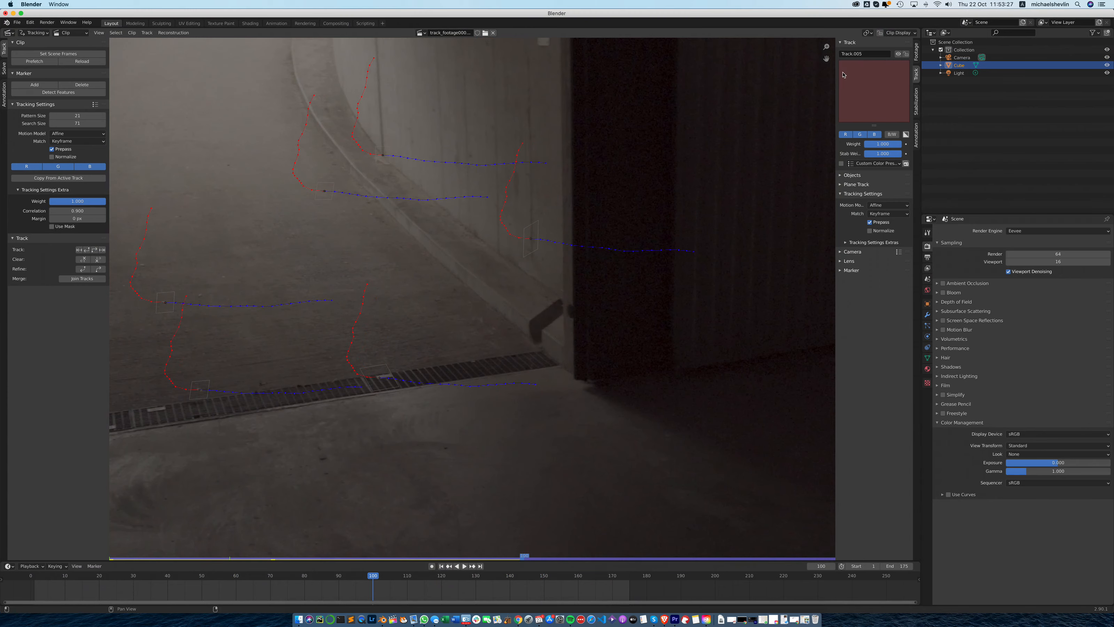
{"action": "left_click", "coordinate": [897, 32]}
{"action": "left_click", "coordinate": [866, 78]}
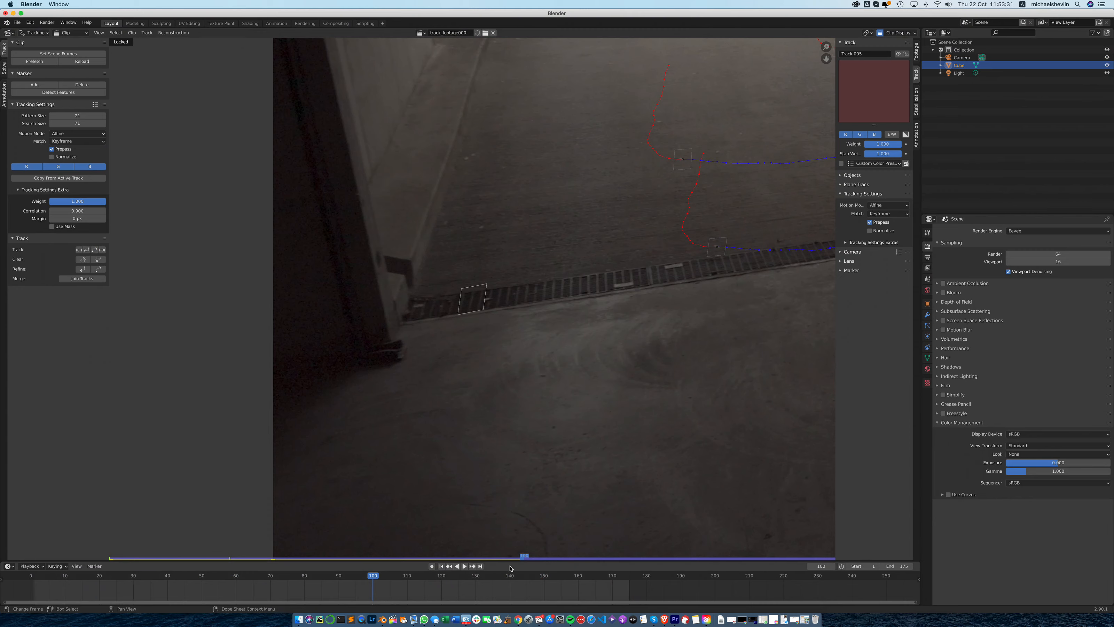
- Return to frame 99, enlarge the drain marker's pattern and search areas, and resume tracking forward to frame 175
{"action": "left_click", "coordinate": [521, 558]}
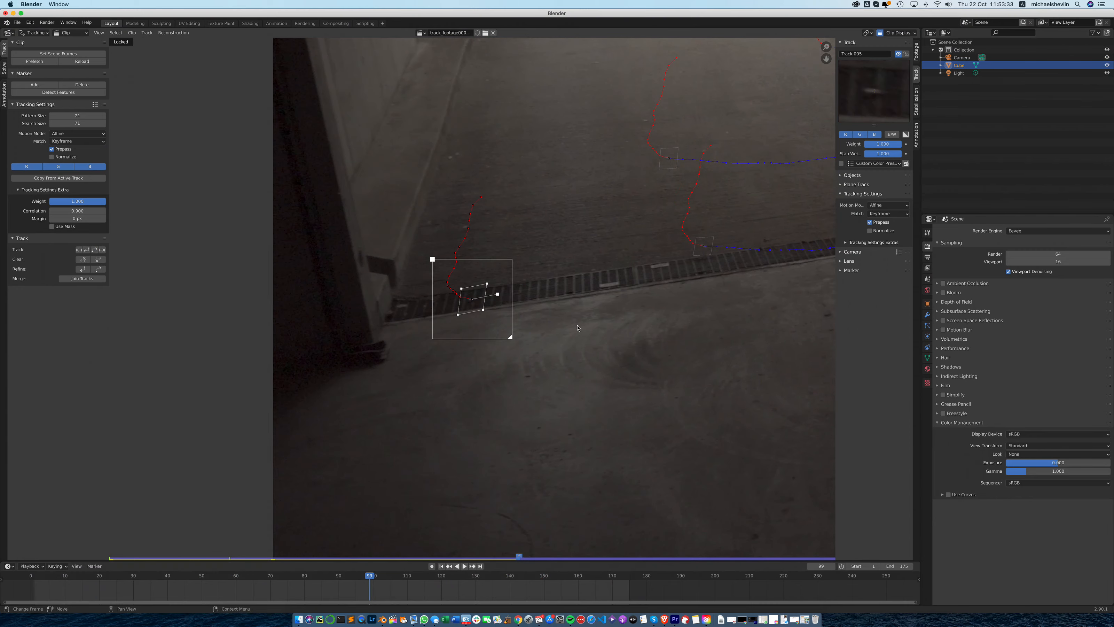
{"action": "left_click_drag", "start_coordinate": [498, 297], "coordinate": [499, 296]}
{"action": "left_click_drag", "start_coordinate": [510, 337], "coordinate": [513, 340]}
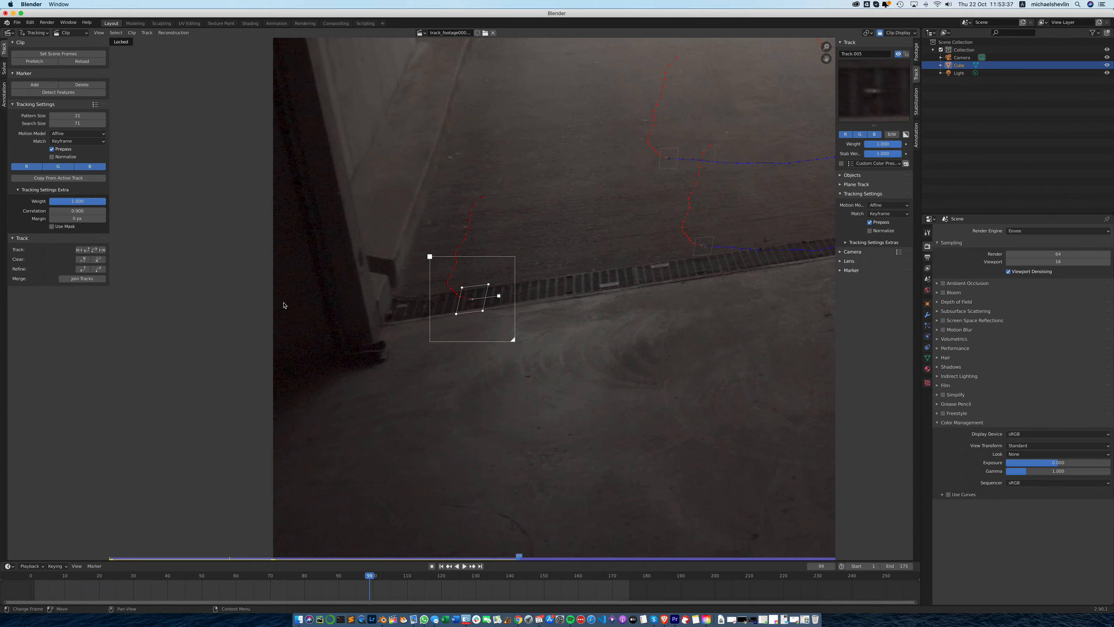
{"action": "left_click", "coordinate": [95, 249]}
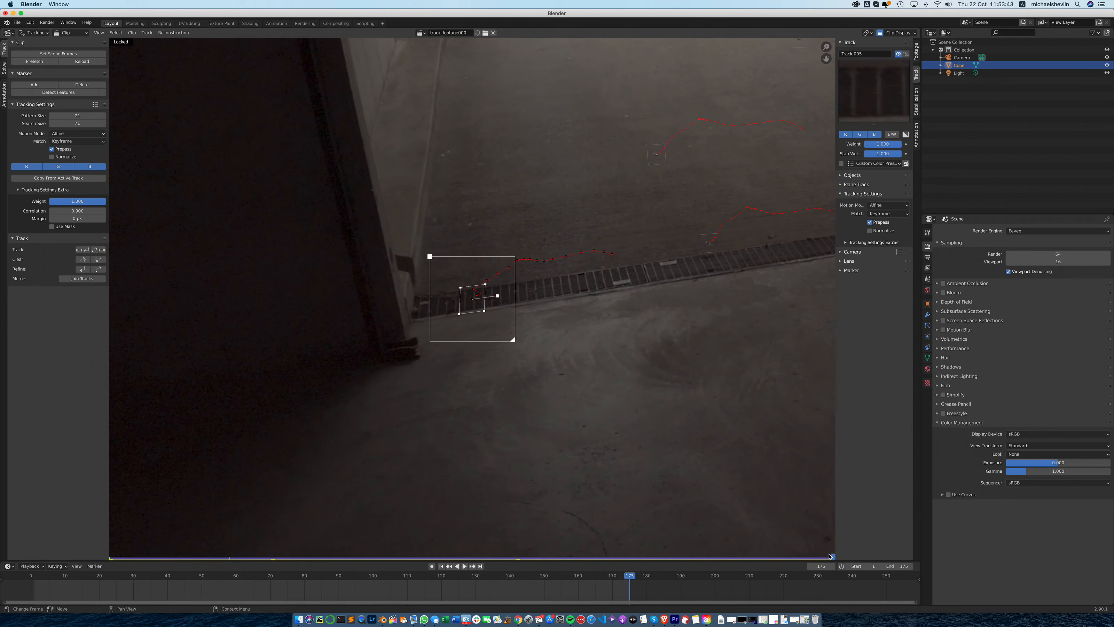
- Go back to frame 137 and clear the drain marker's tracked path after that frame
{"action": "left_click_drag", "start_coordinate": [829, 556], "coordinate": [680, 569]}
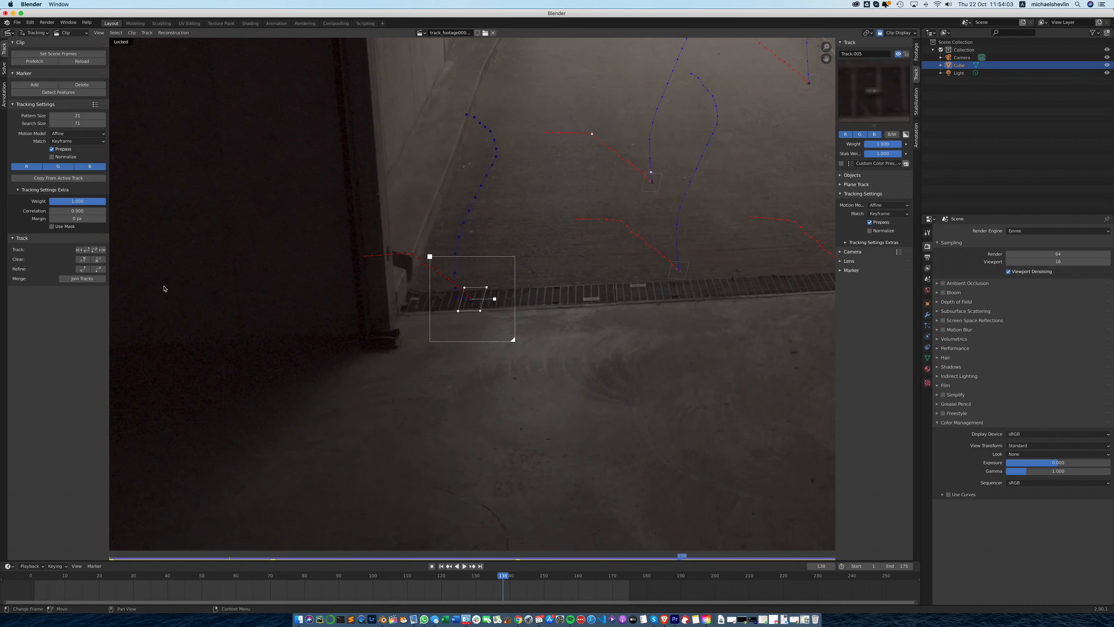
{"action": "left_click", "coordinate": [97, 258]}
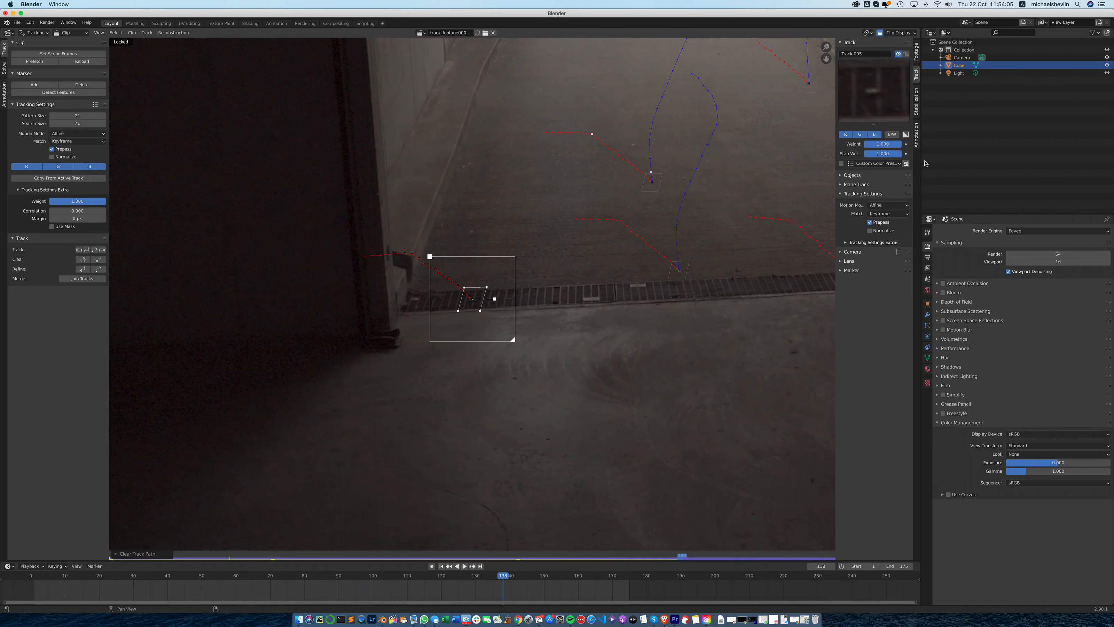
{"action": "left_click", "coordinate": [102, 250]}
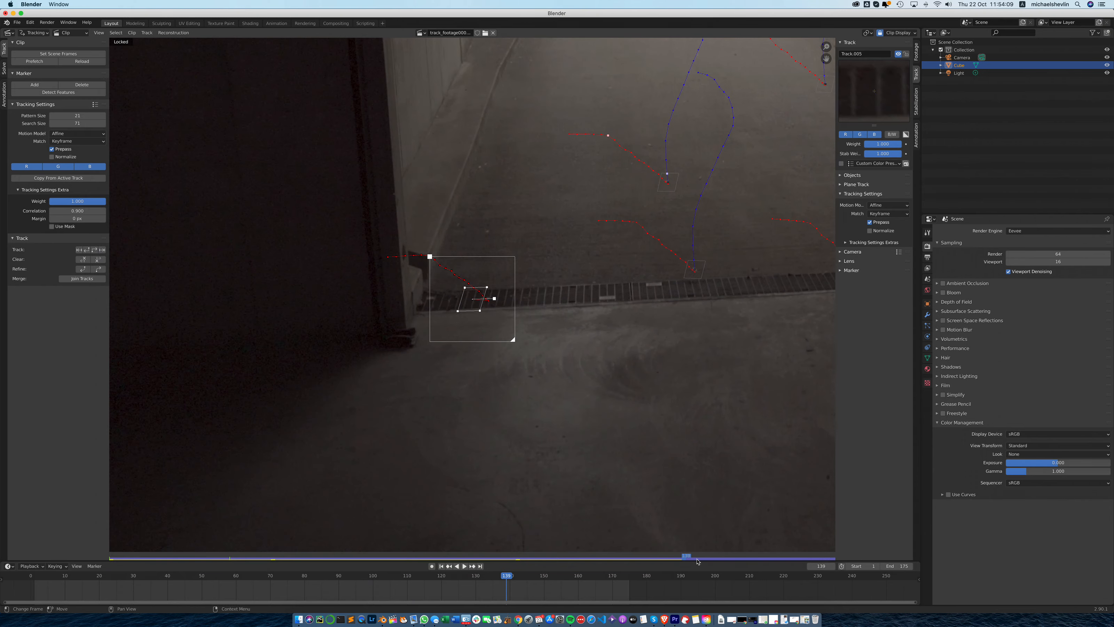
{"action": "left_click_drag", "start_coordinate": [687, 558], "coordinate": [677, 557]}
{"action": "left_click", "coordinate": [98, 260]}
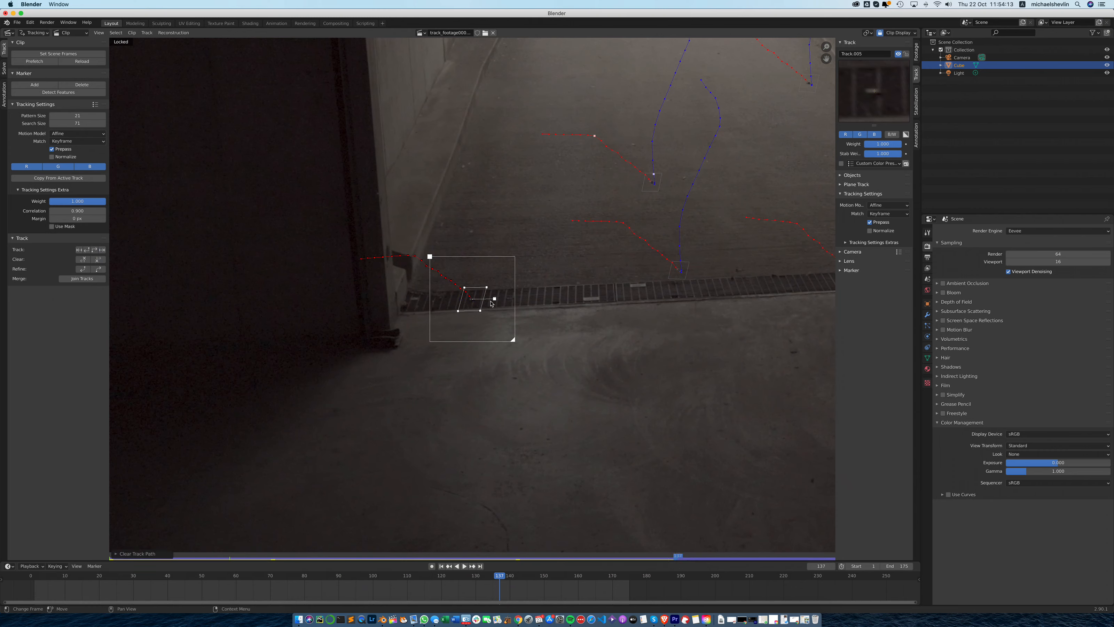
- Enlarge the drain marker's pattern and search areas at frame 137 and track it forward to frame 175
{"action": "left_click_drag", "start_coordinate": [481, 310], "coordinate": [519, 347]}
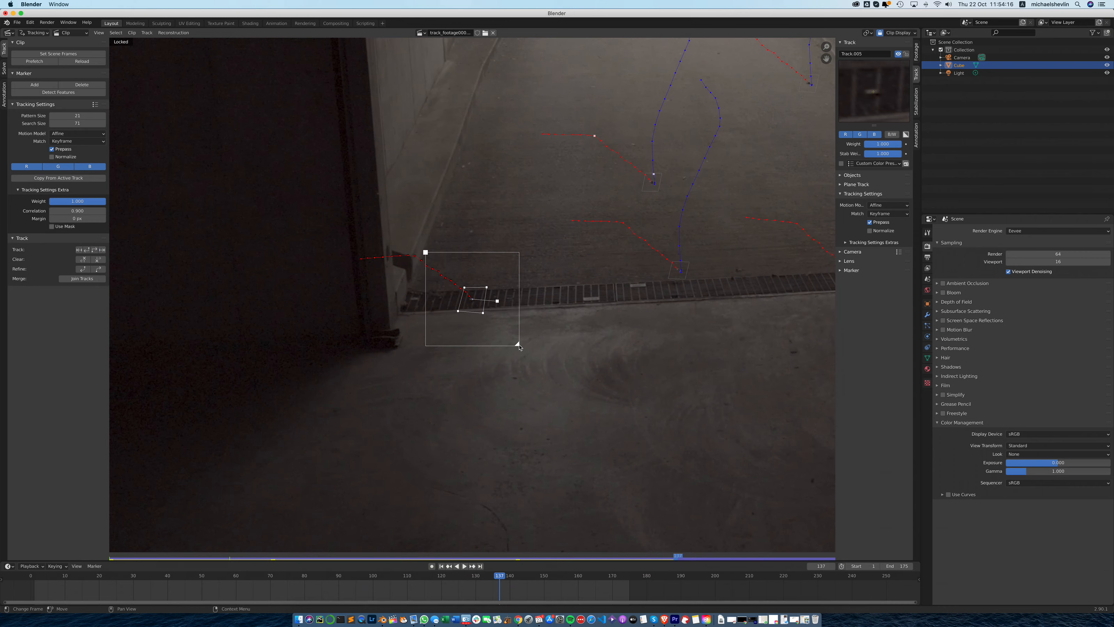
{"action": "left_click", "coordinate": [103, 249]}
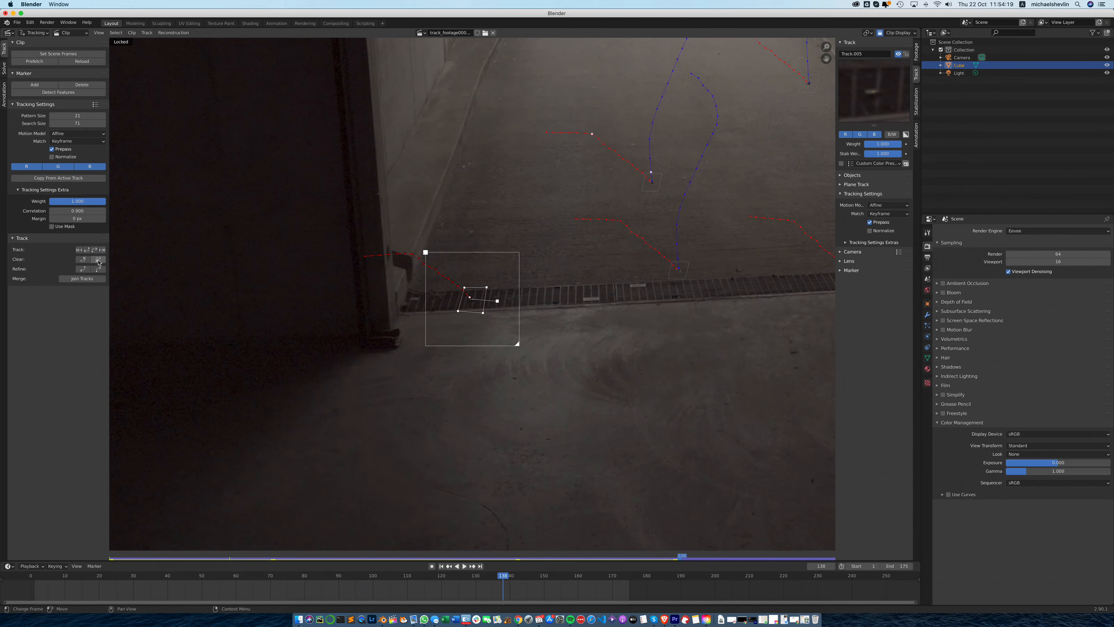
{"action": "left_click", "coordinate": [94, 250]}
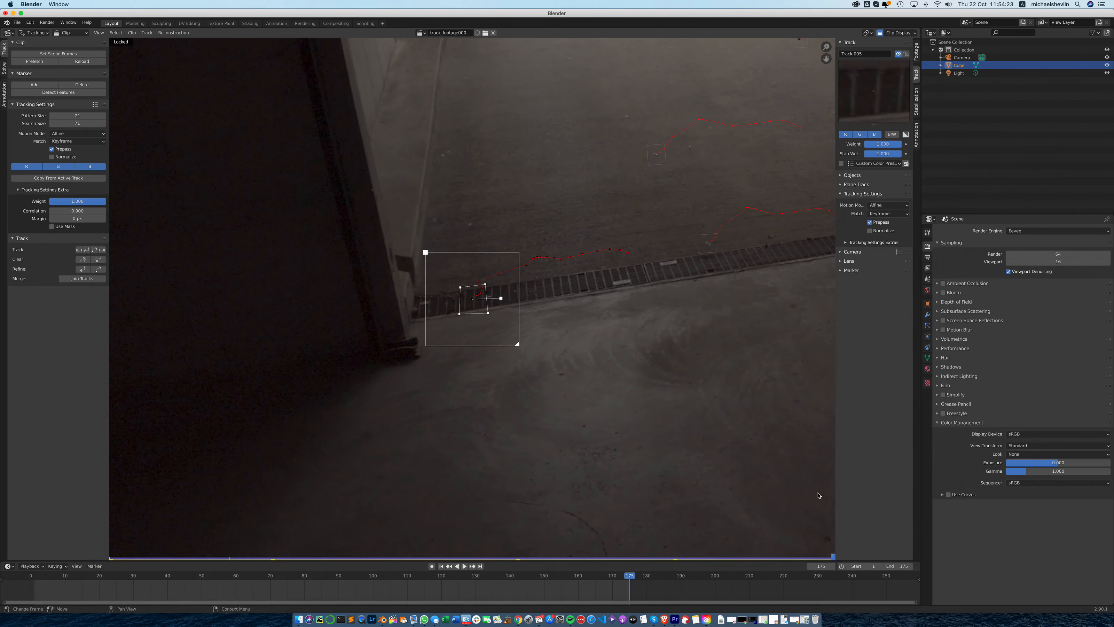
- At frame 169, enlarge the drain marker's pattern and search areas, clear the path after it, and track forward again
{"action": "mouse_move", "coordinate": [830, 557]}
{"action": "left_mouse_down"}
{"action": "mouse_move", "coordinate": [777, 556]}
{"action": "mouse_move", "coordinate": [809, 556]}
{"action": "left_mouse_up"}
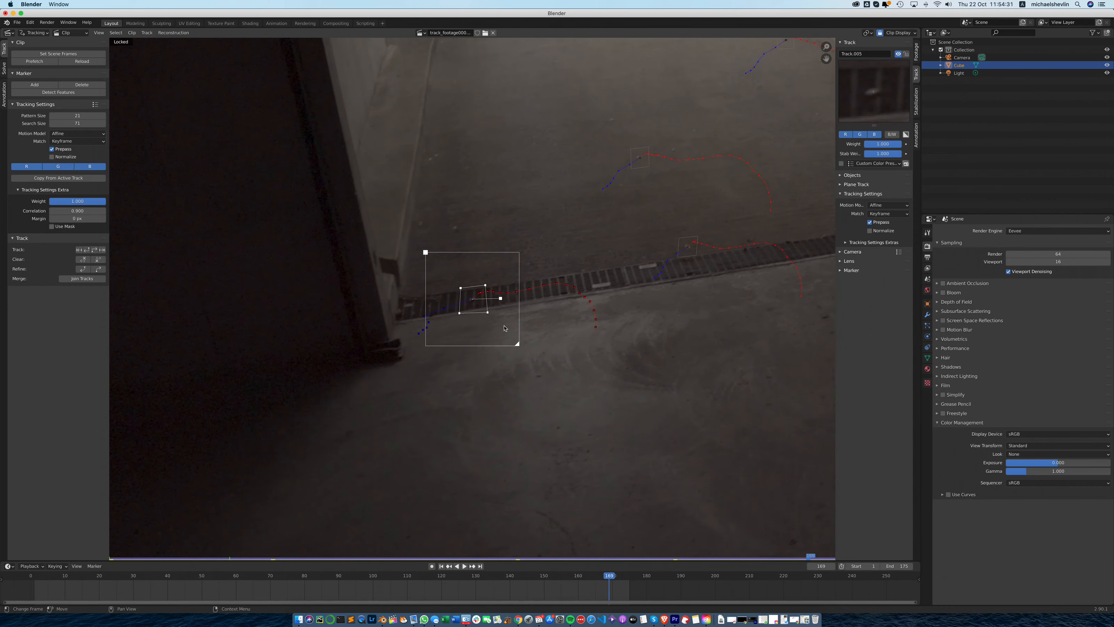
{"action": "left_click_drag", "start_coordinate": [459, 313], "coordinate": [502, 299]}
{"action": "left_click_drag", "start_coordinate": [515, 344], "coordinate": [521, 350]}
{"action": "left_click", "coordinate": [99, 260]}
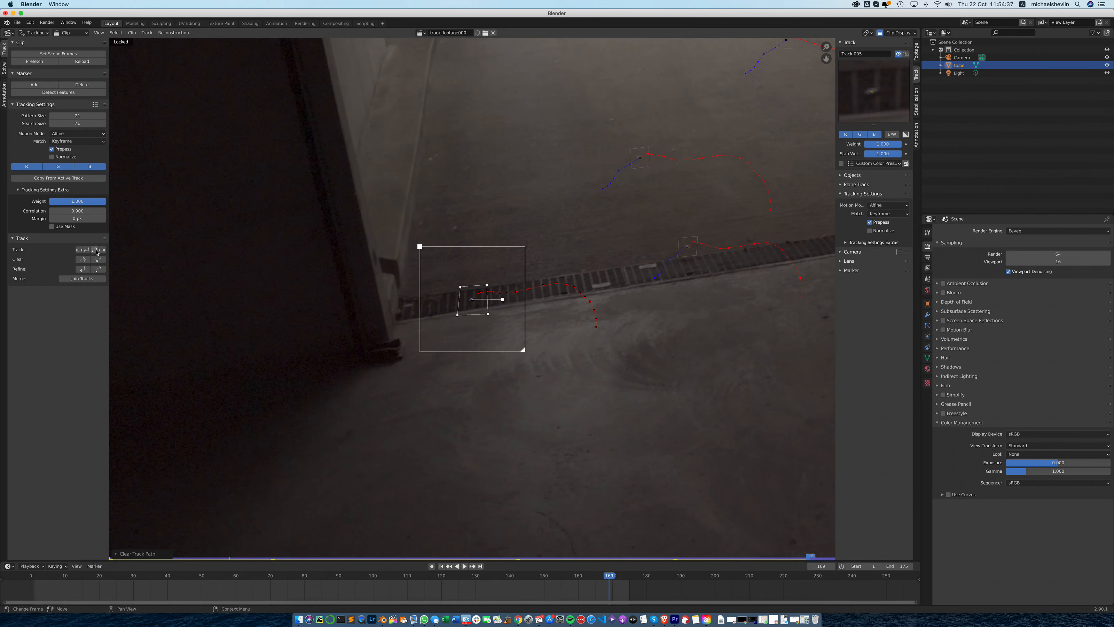
{"action": "left_click", "coordinate": [97, 250]}
- Clear the drain track after frame 169 again, widen only its search area, and track one frame forward
{"action": "left_click_drag", "start_coordinate": [833, 557], "coordinate": [811, 561]}
{"action": "left_click", "coordinate": [97, 259]}
{"action": "left_click_drag", "start_coordinate": [523, 351], "coordinate": [528, 355]}
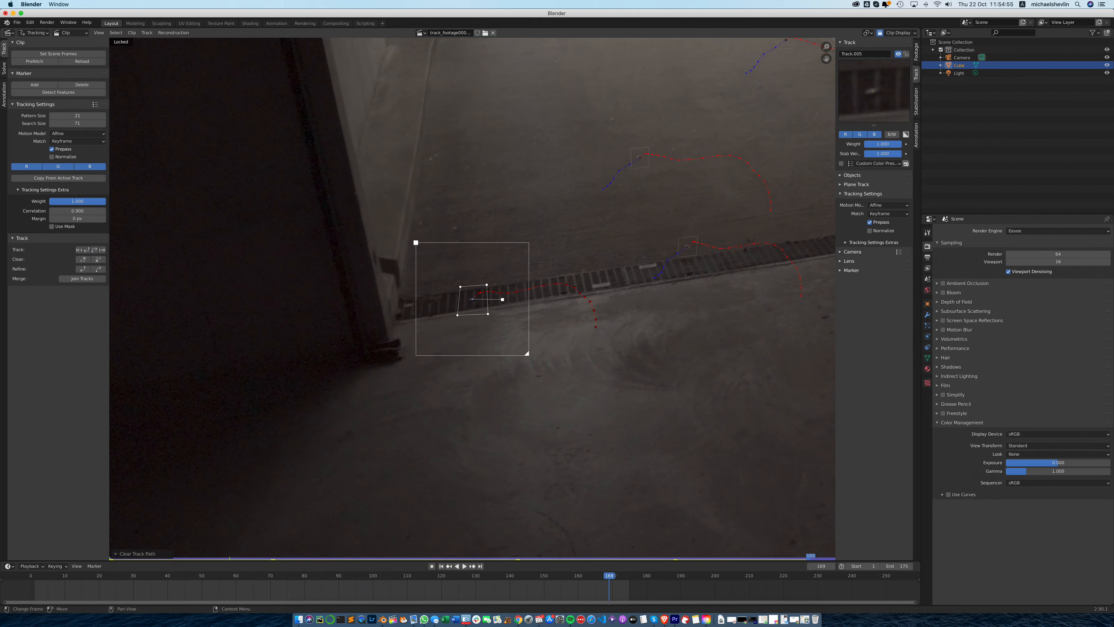
{"action": "left_click", "coordinate": [102, 250]}
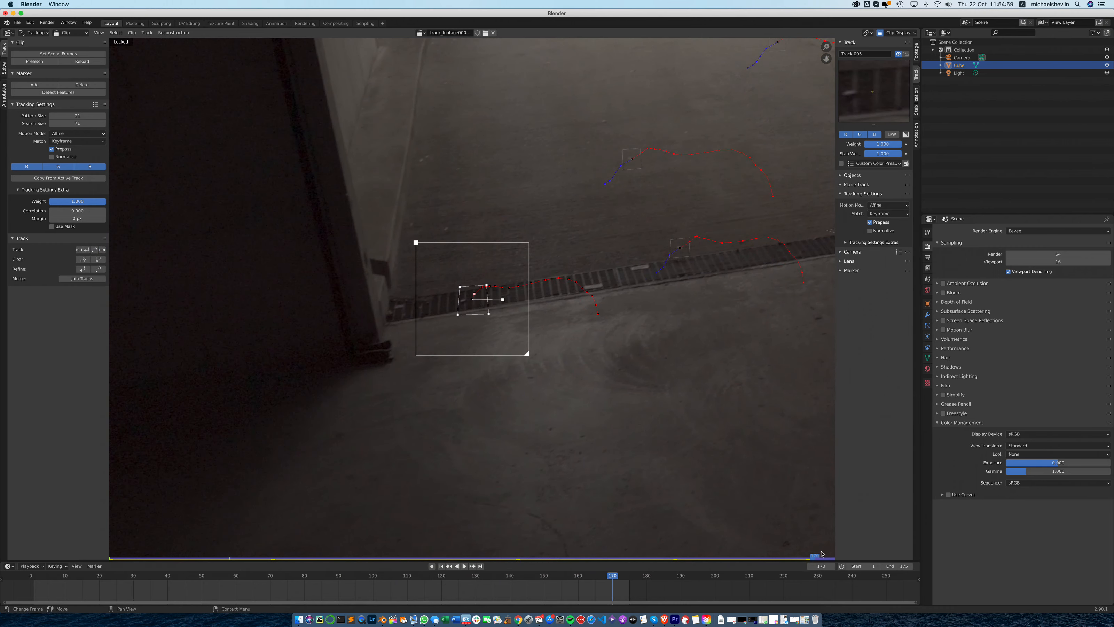
- Shrink the drain marker's pattern area at frame 169, clear the path after it, and track forward to frame 175
{"action": "left_click", "coordinate": [808, 557]}
{"action": "left_click_drag", "start_coordinate": [809, 557], "coordinate": [809, 556]}
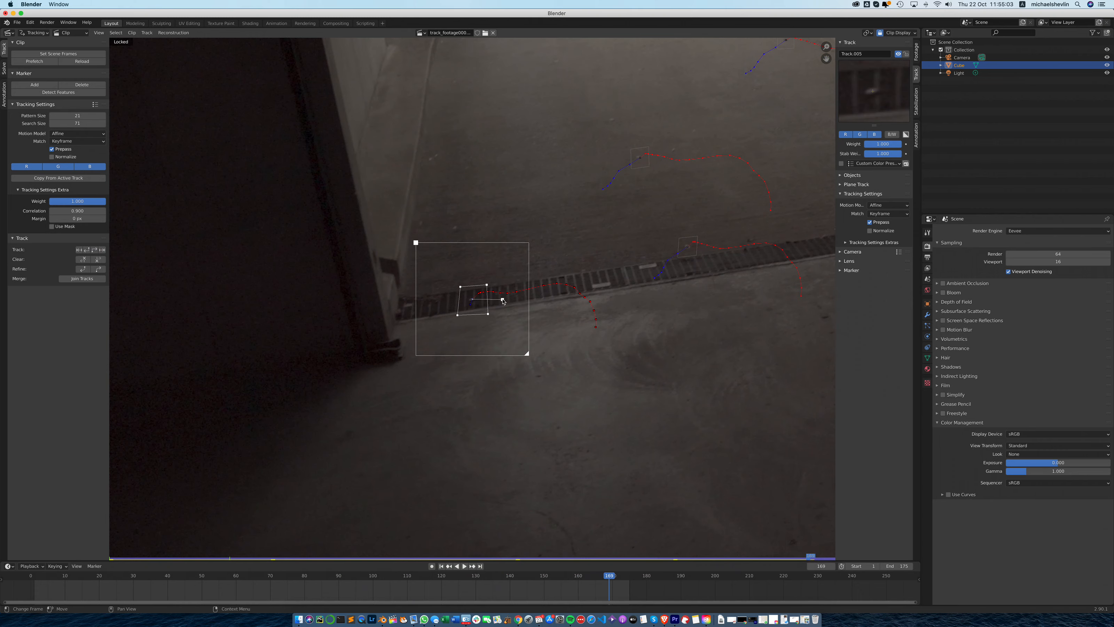
{"action": "left_click_drag", "start_coordinate": [503, 300], "coordinate": [495, 301]}
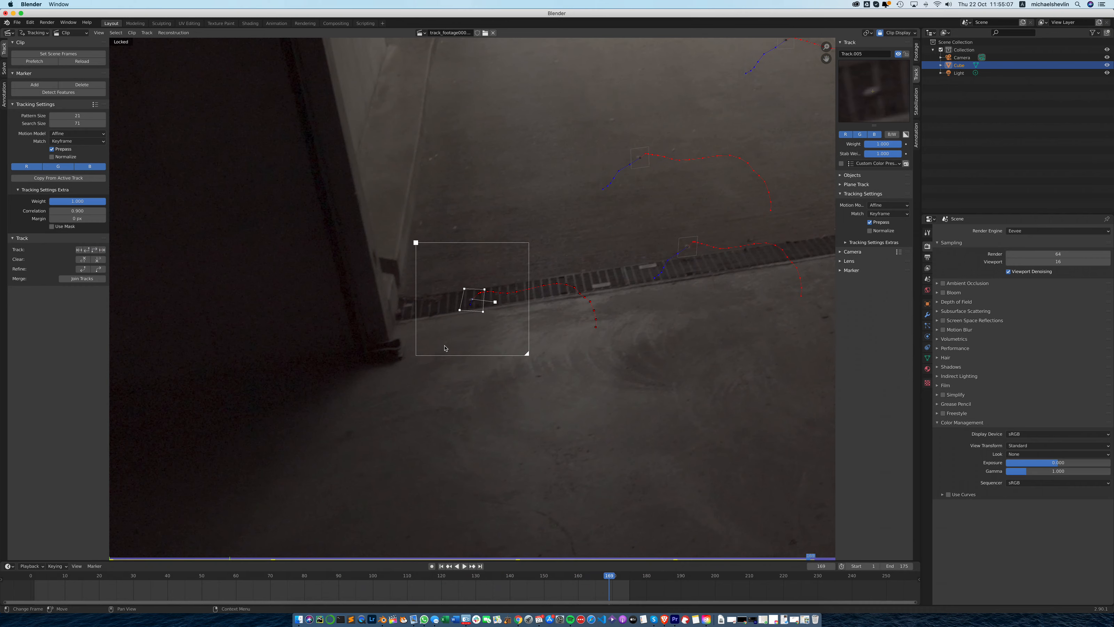
{"action": "left_click", "coordinate": [97, 259]}
{"action": "left_click", "coordinate": [93, 250]}
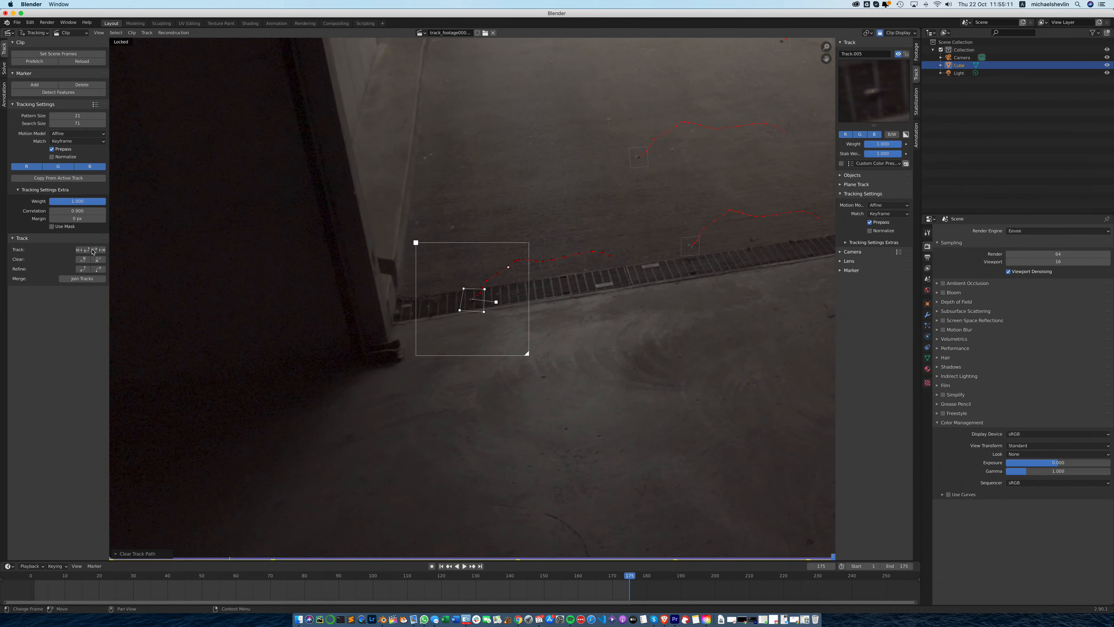
- Scrub back through the clip to check the drain track, lock the track, and return to frame 1
{"action": "left_click_drag", "start_coordinate": [835, 556], "coordinate": [224, 556]}
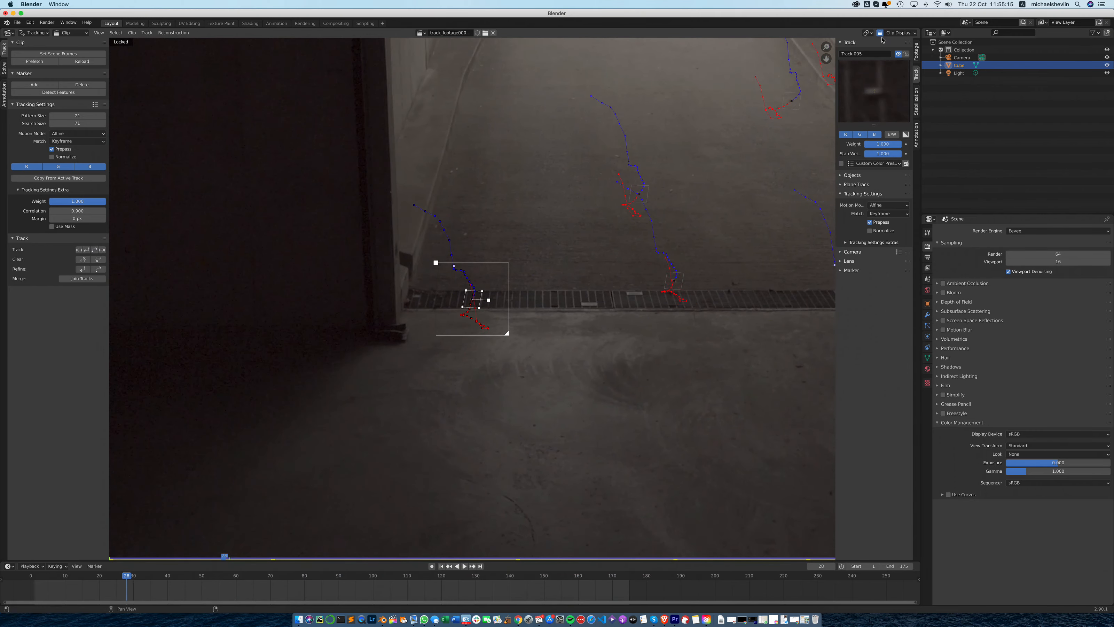
{"action": "key", "text": "ctrl+l"}
{"action": "left_click", "coordinate": [441, 565]}
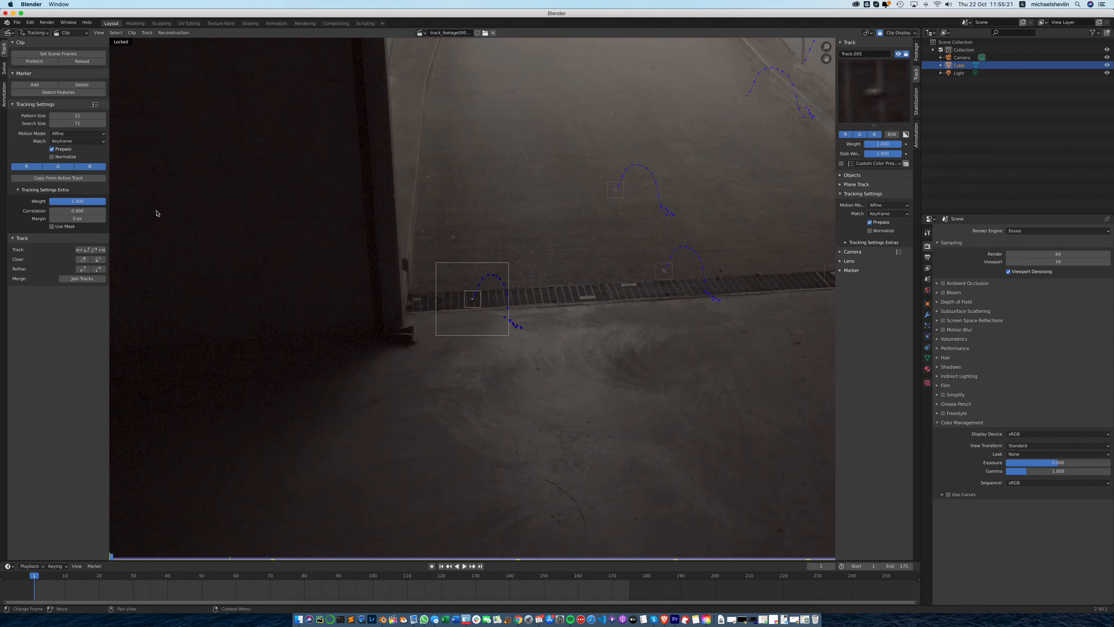
- Add a marker at frame 1 on the drain grate's pale strip nearest the door post, fine-tune it, and enlarge its search area
{"action": "left_click", "coordinate": [34, 84]}
{"action": "left_click", "coordinate": [582, 301]}
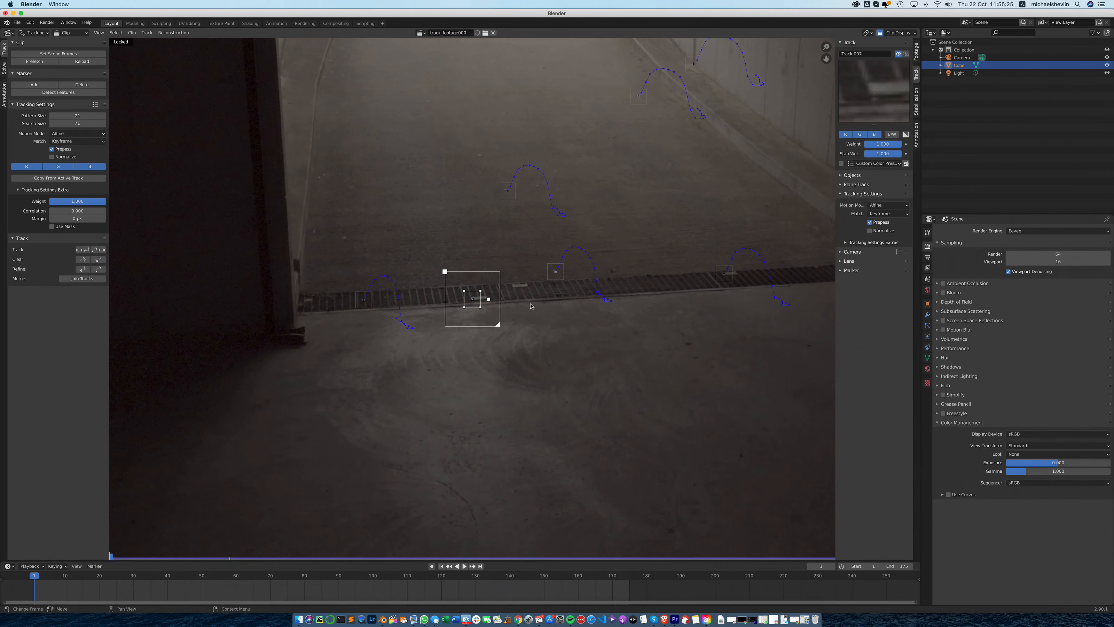
{"action": "left_click_drag", "start_coordinate": [898, 99], "coordinate": [901, 102]}
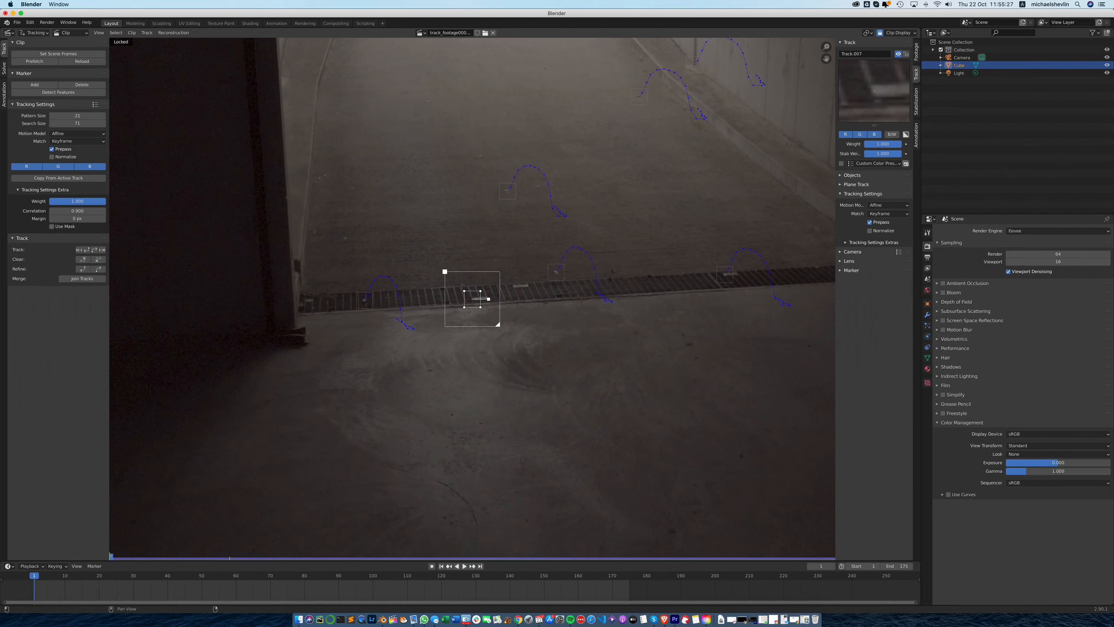
{"action": "left_click_drag", "start_coordinate": [497, 326], "coordinate": [503, 331]}
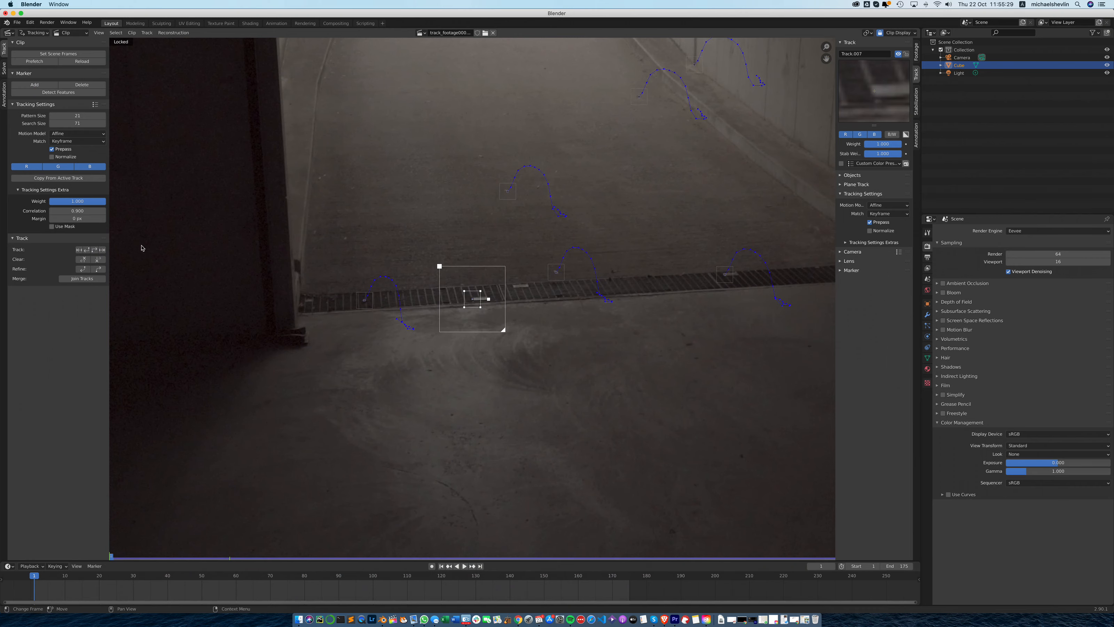
- Track the pale-strip marker forward, return to frame 40, and enlarge its search area
{"action": "left_click", "coordinate": [97, 249]}
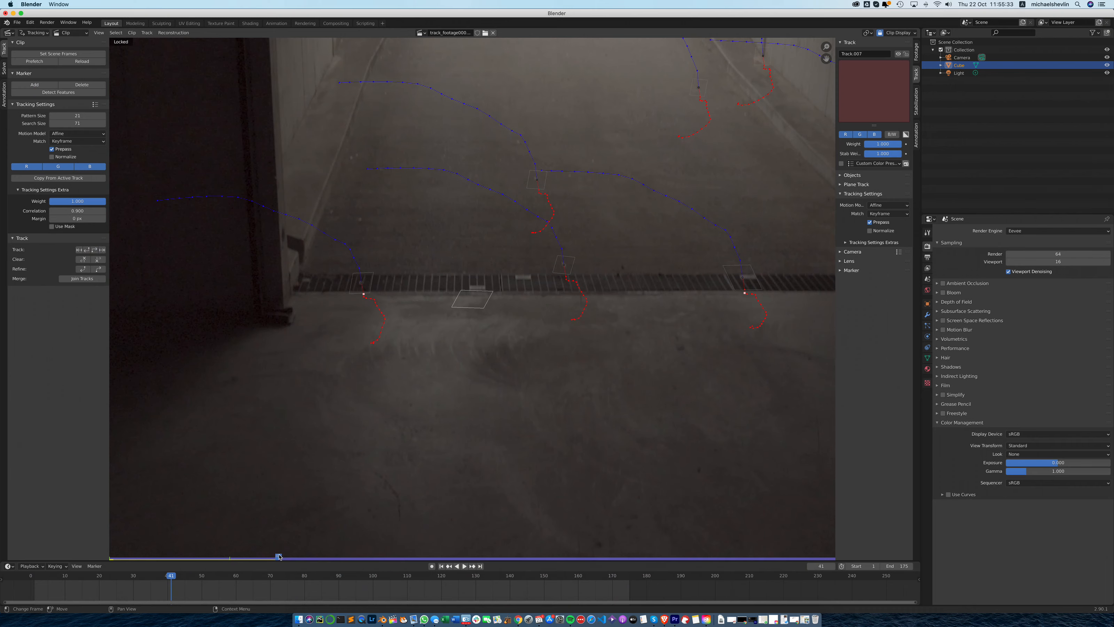
{"action": "left_click", "coordinate": [274, 555]}
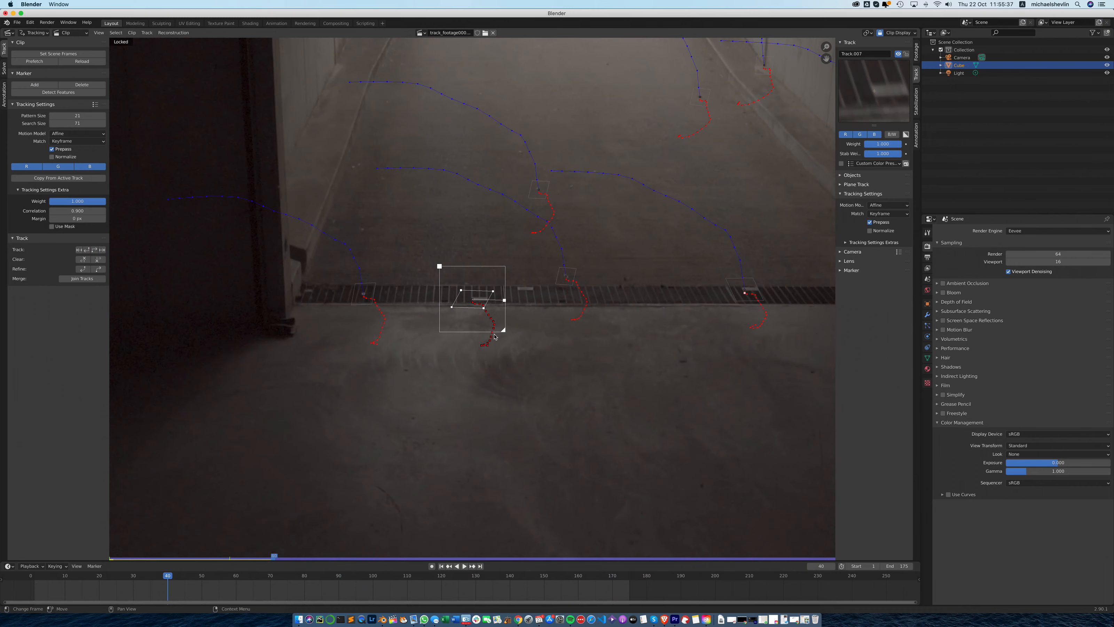
{"action": "left_click_drag", "start_coordinate": [504, 333], "coordinate": [510, 337]}
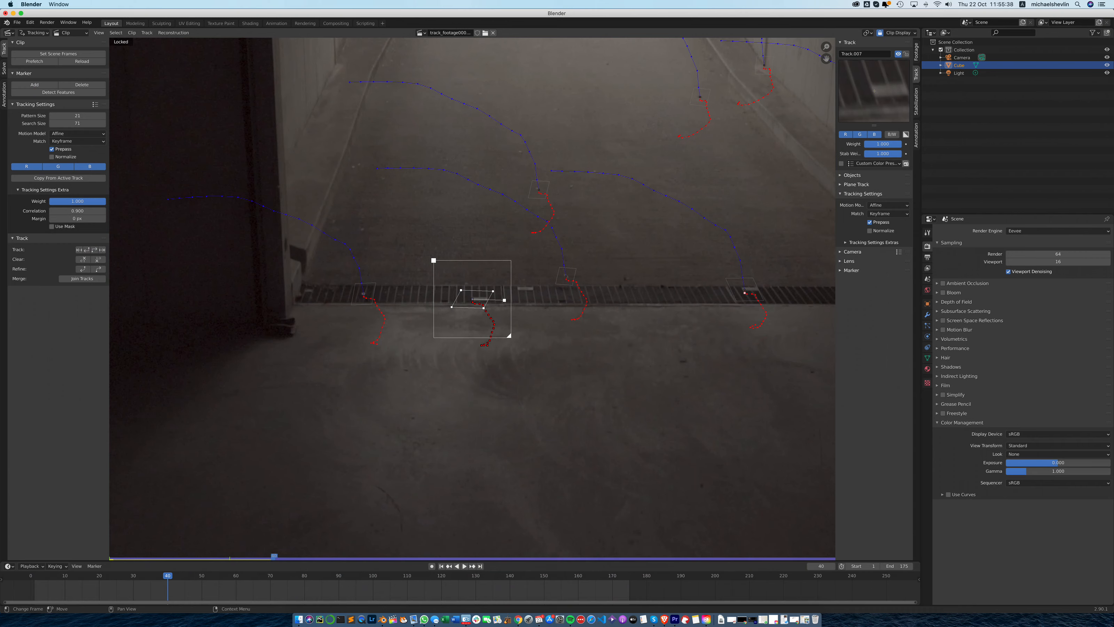
- Resume tracking the pale-strip marker from frame 40 to frame 175, lock the track, and return to frame 1
{"action": "left_click", "coordinate": [94, 250]}
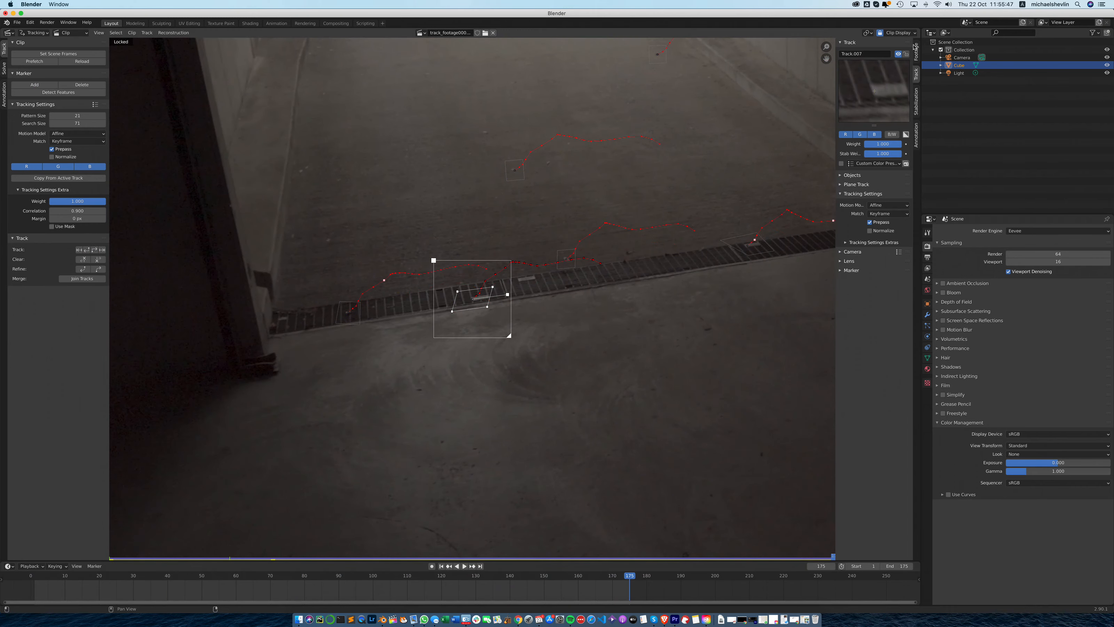
{"action": "left_click", "coordinate": [906, 54]}
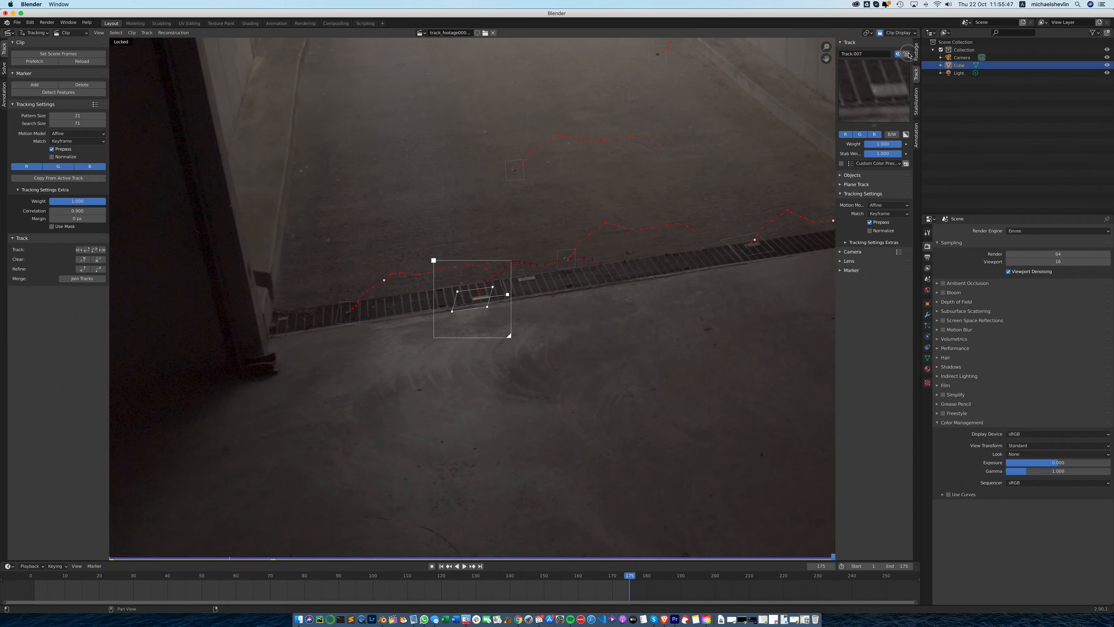
{"action": "left_click", "coordinate": [441, 565]}
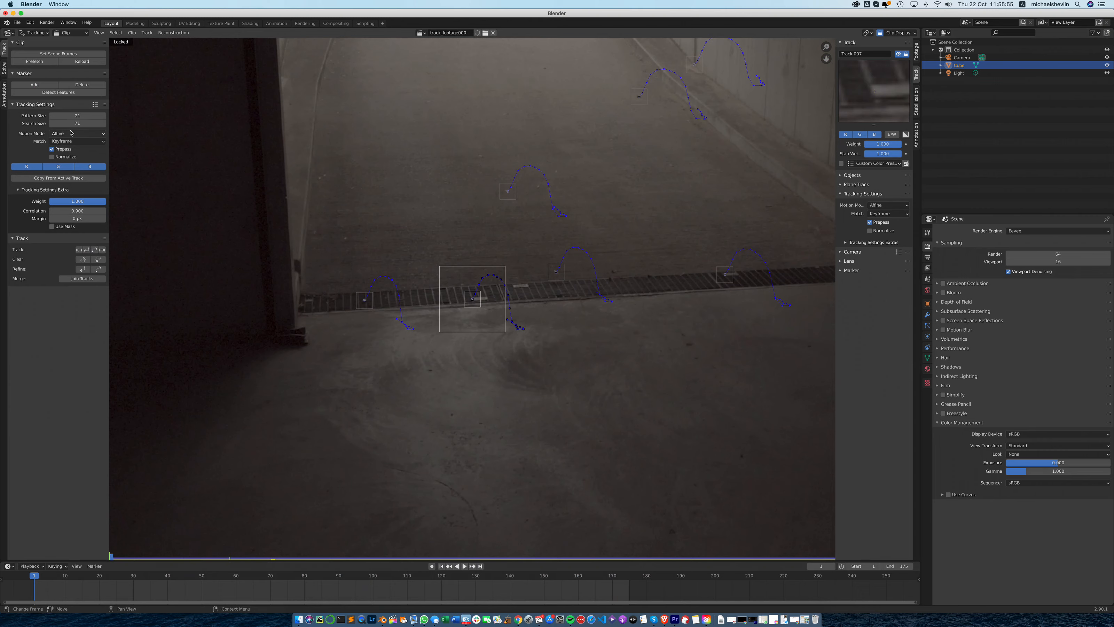
- Add a marker at frame 1 on the drain grate's second pale strip from the door post and enlarge its search area
{"action": "left_click", "coordinate": [34, 84]}
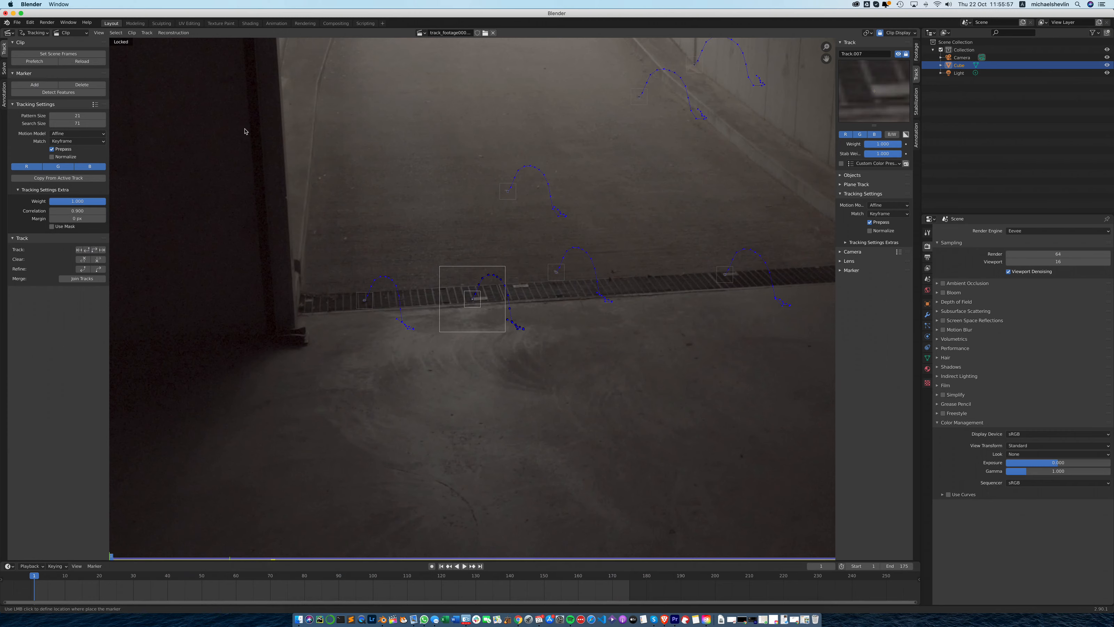
{"action": "left_click", "coordinate": [514, 288]}
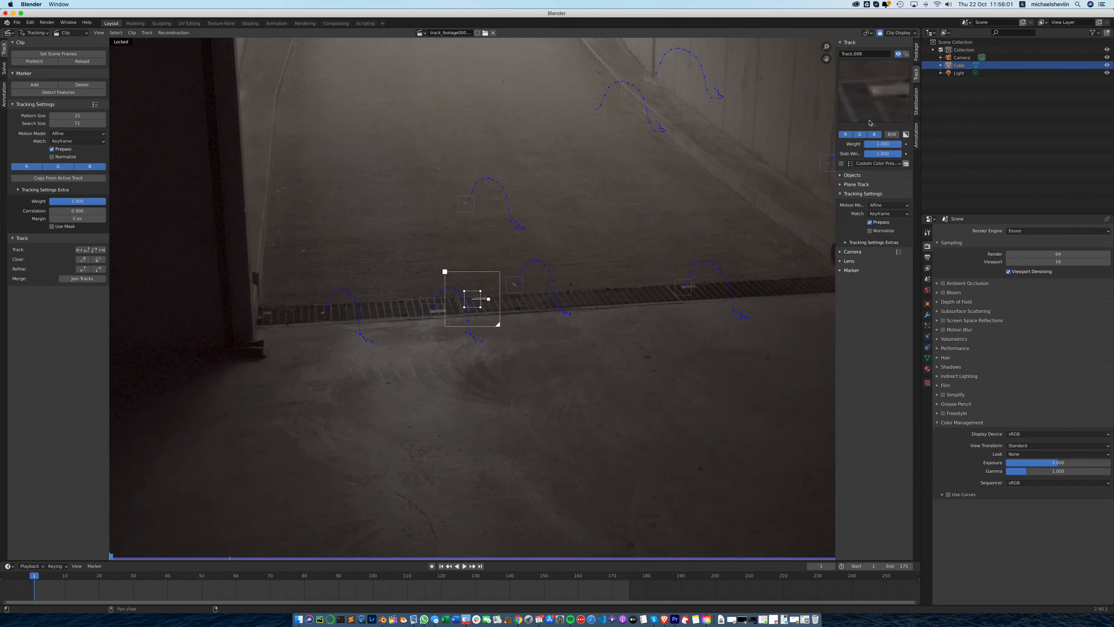
{"action": "left_click_drag", "start_coordinate": [498, 324], "coordinate": [508, 334]}
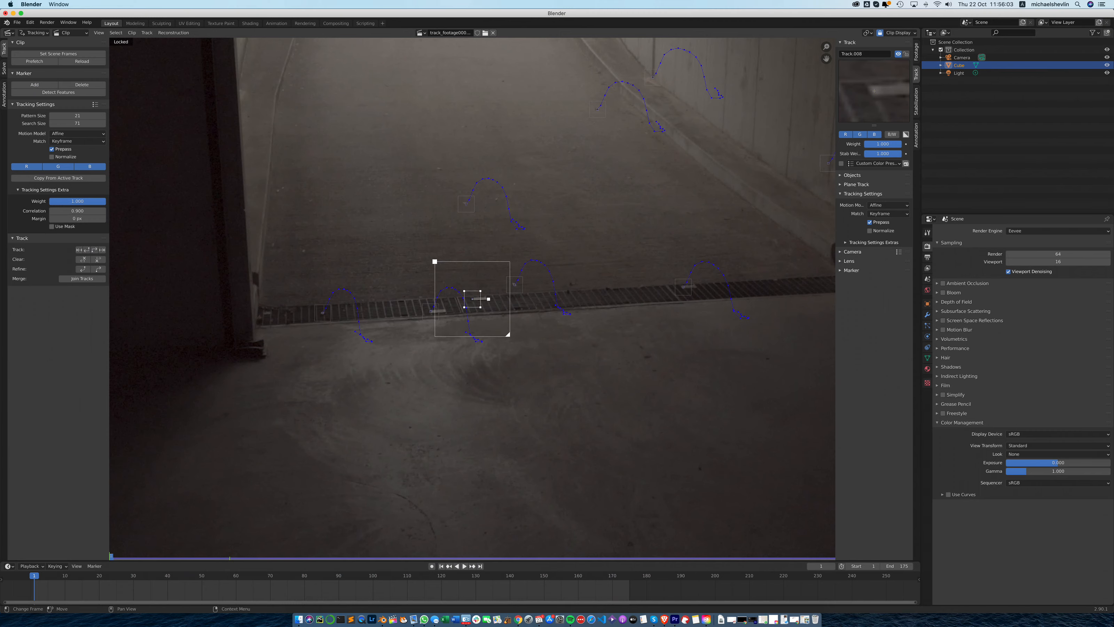
- Track the second pale-strip marker forward, enlarge its search area at frame 99, resume tracking to frame 175, and return to frame 1
{"action": "left_click", "coordinate": [94, 250]}
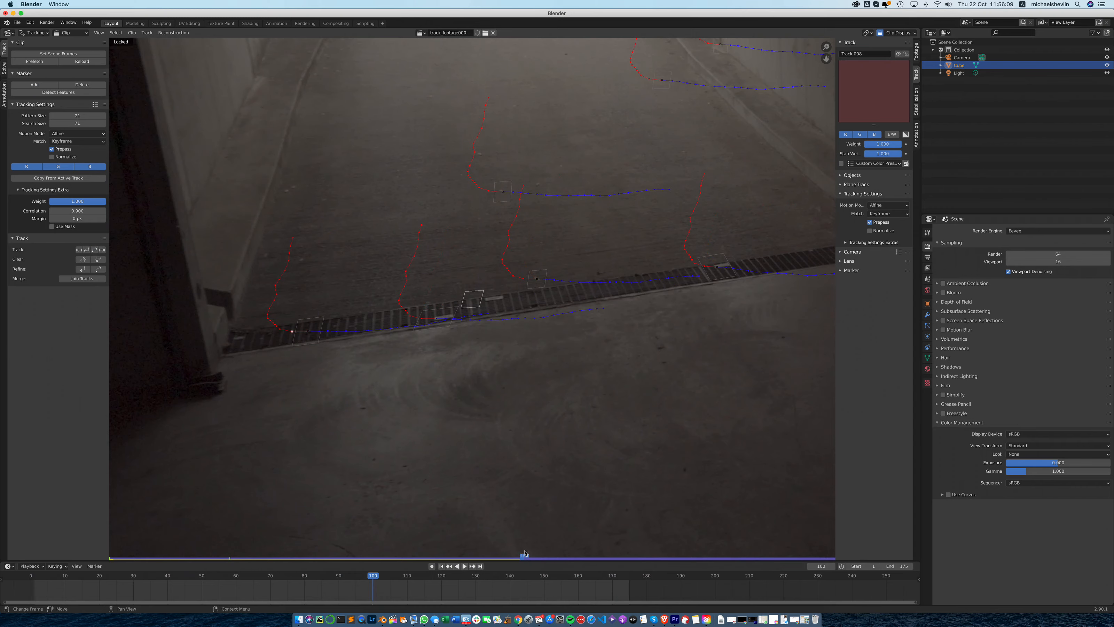
{"action": "left_click_drag", "start_coordinate": [524, 554], "coordinate": [518, 555]}
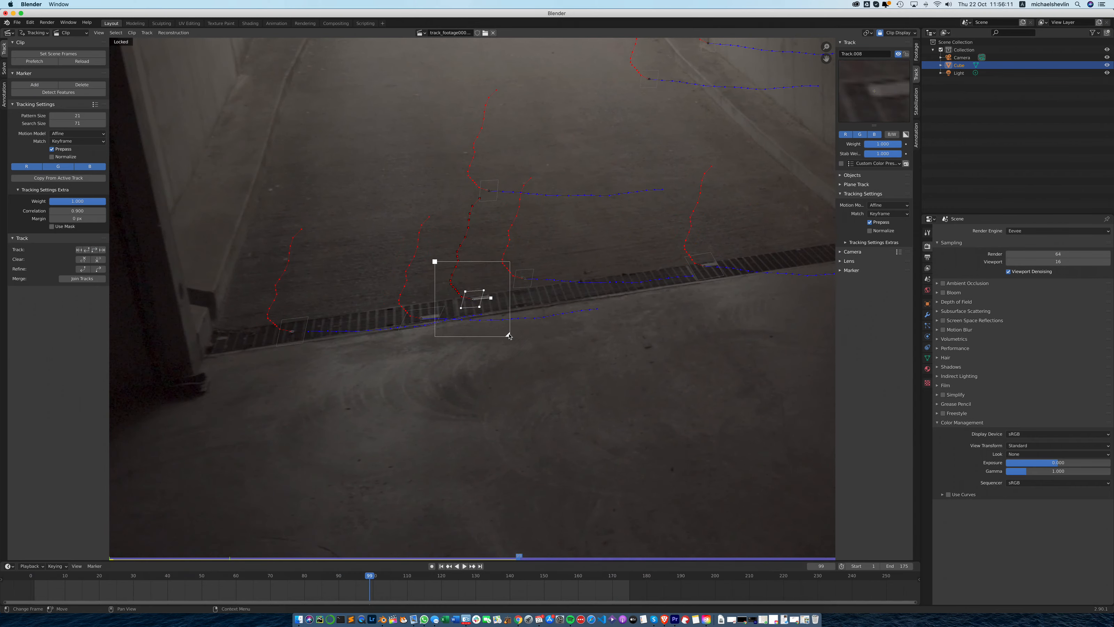
{"action": "left_click", "coordinate": [98, 250]}
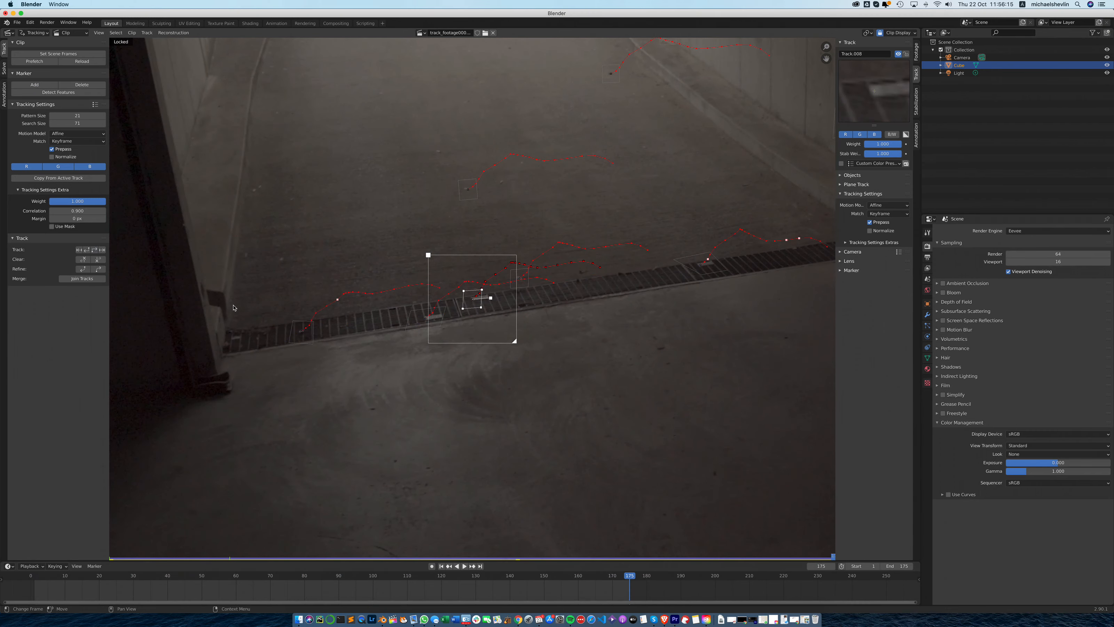
{"action": "left_click", "coordinate": [441, 566]}
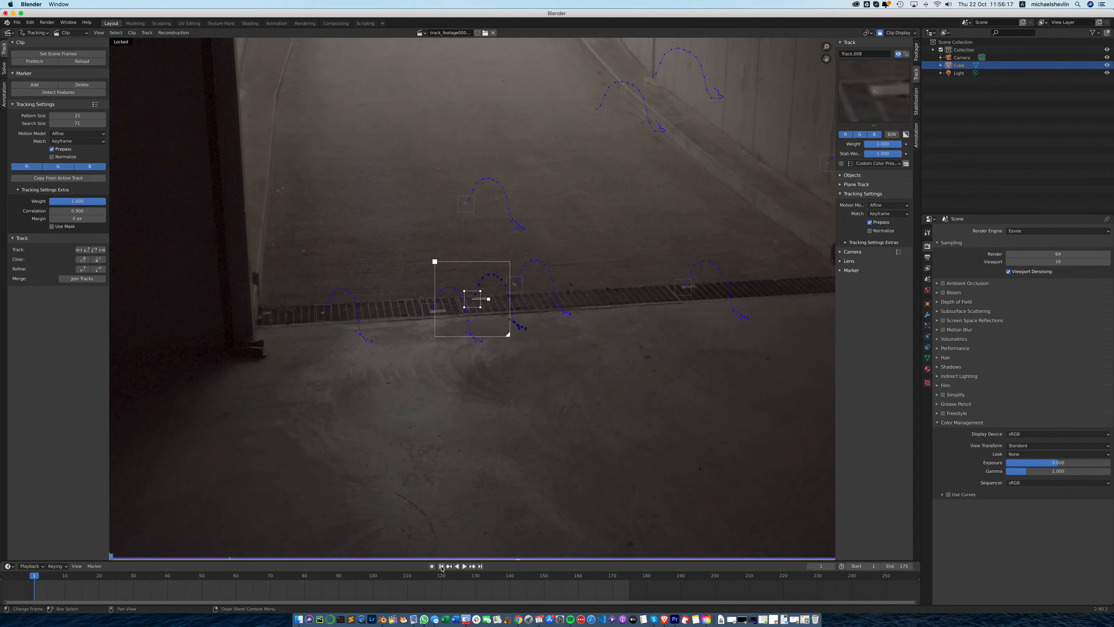
- Lock the second pale-strip track and add a marker on the dark floor spot in front of the drain, enlarging its pattern and search areas
{"action": "key", "text": "ctrl+l"}
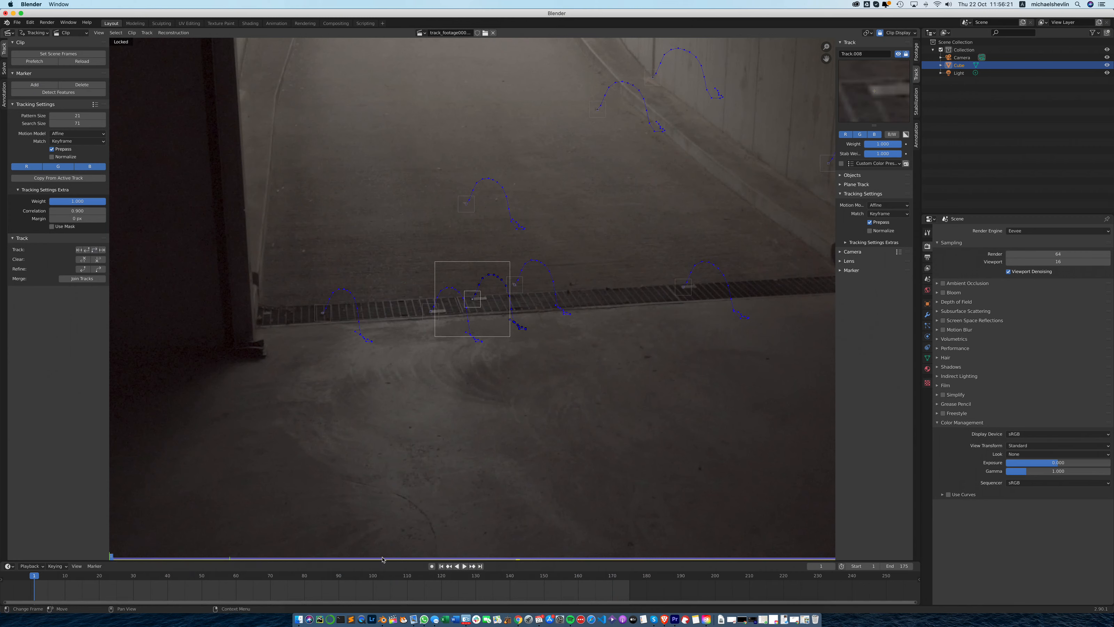
{"action": "left_click", "coordinate": [34, 84]}
{"action": "left_click", "coordinate": [649, 357]}
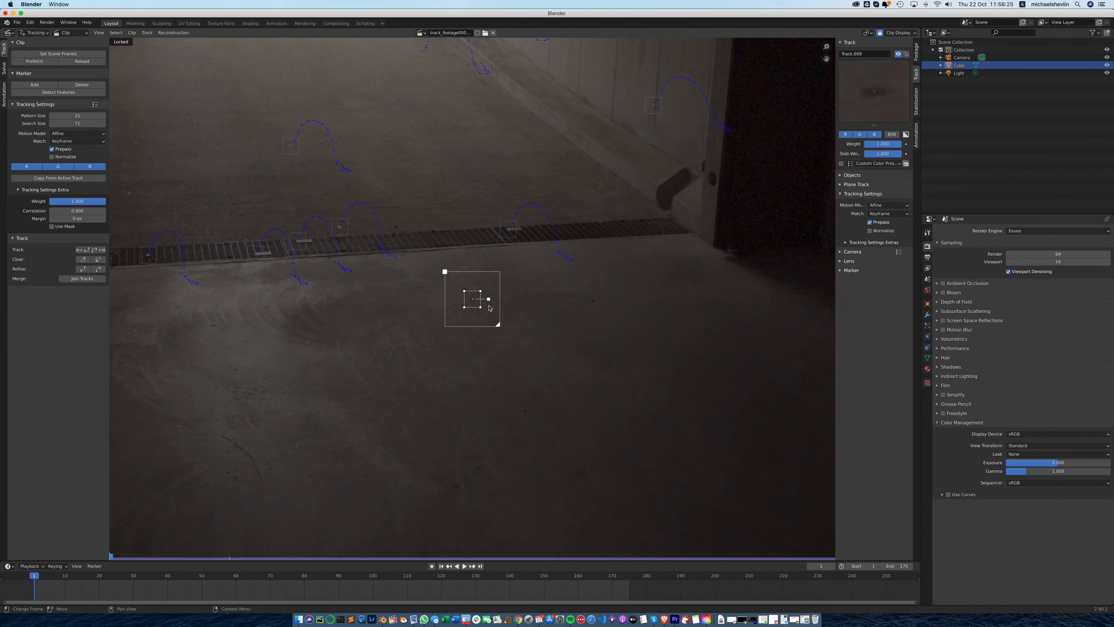
{"action": "left_click_drag", "start_coordinate": [489, 298], "coordinate": [511, 338]}
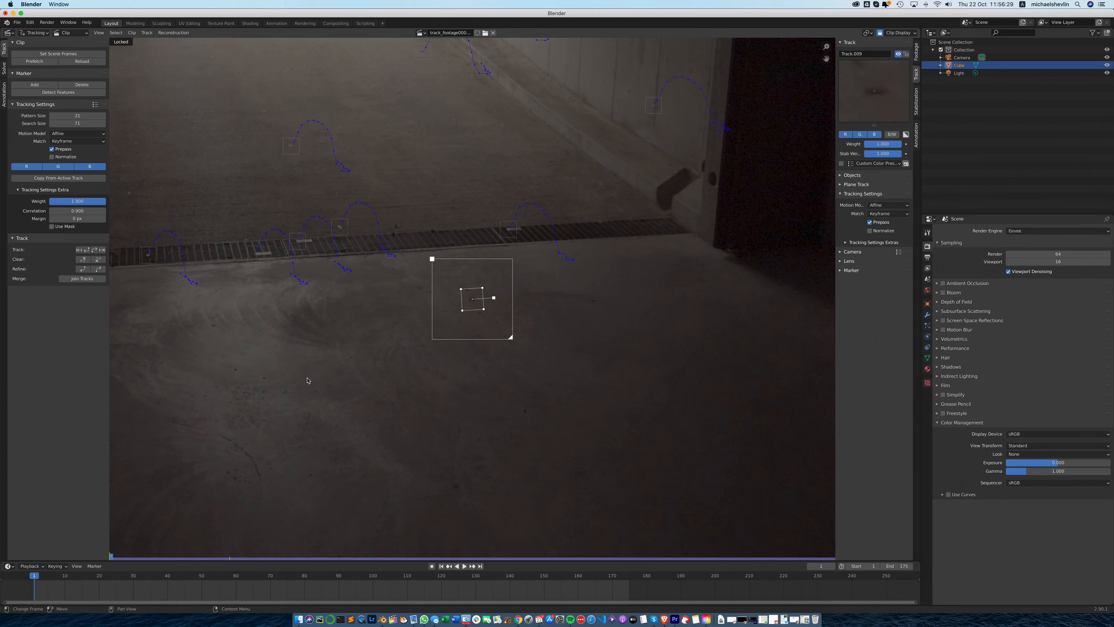
- Track the floor-spot marker forward, adjust its pattern and search areas at frame 39, resume tracking to frame 175, and return to frame 1
{"action": "left_click", "coordinate": [96, 250]}
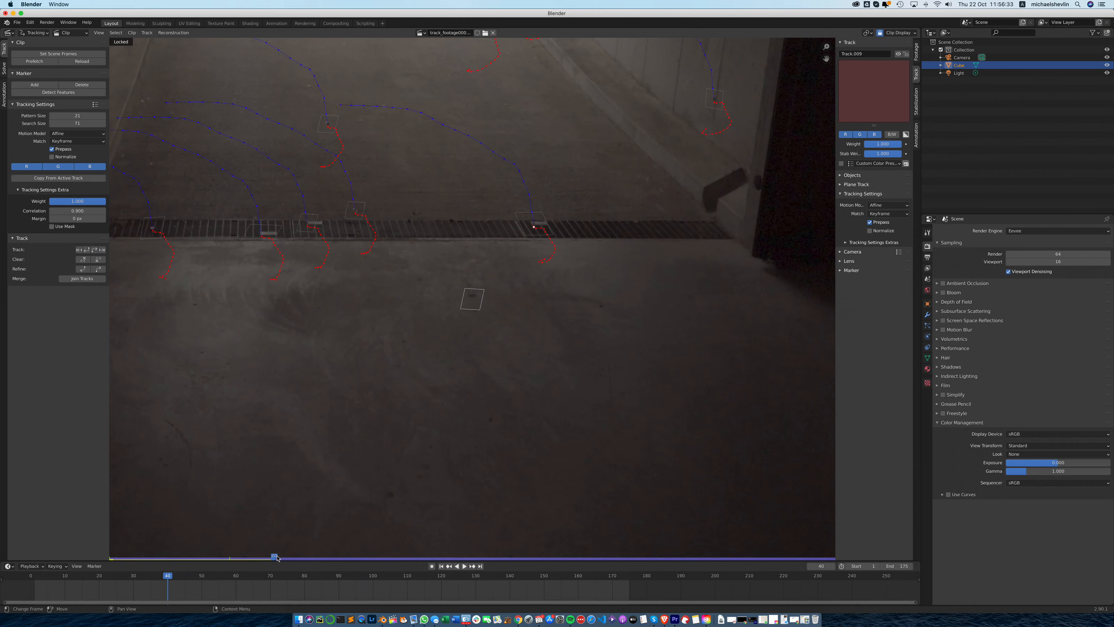
{"action": "left_click_drag", "start_coordinate": [277, 558], "coordinate": [269, 556]}
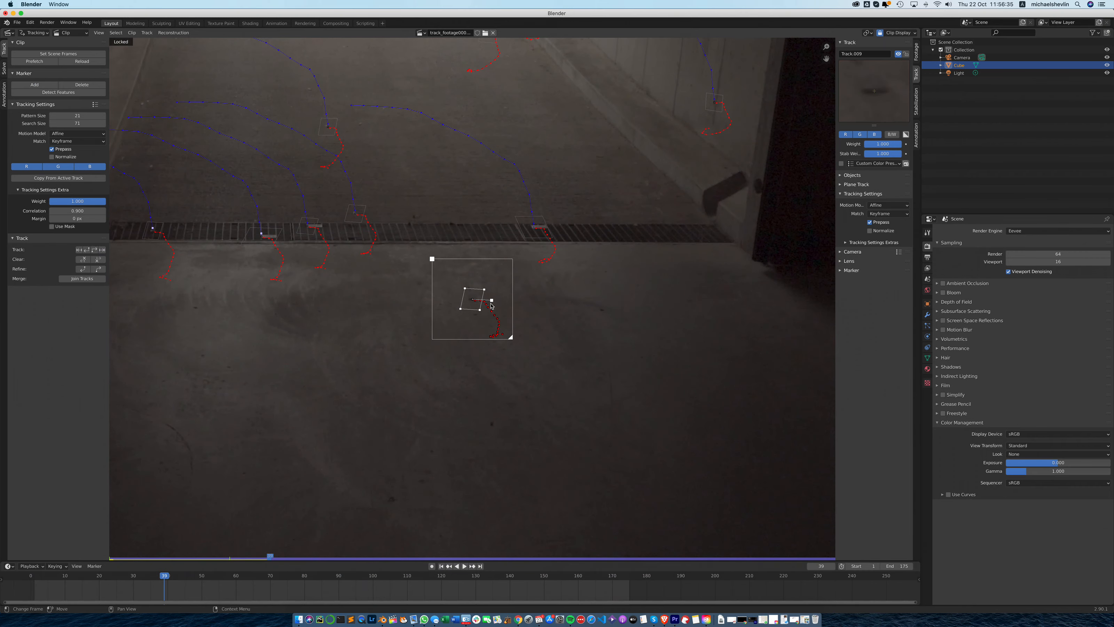
{"action": "left_click_drag", "start_coordinate": [491, 300], "coordinate": [494, 296]}
{"action": "left_click_drag", "start_coordinate": [512, 340], "coordinate": [515, 341]}
{"action": "left_click", "coordinate": [94, 249]}
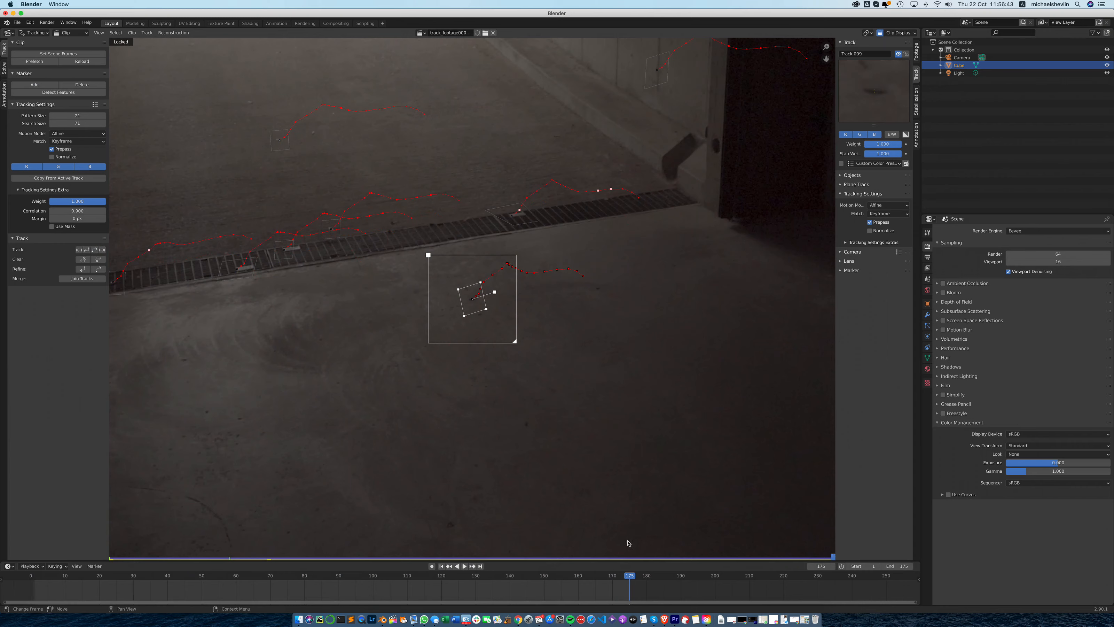
{"action": "left_click", "coordinate": [442, 565]}
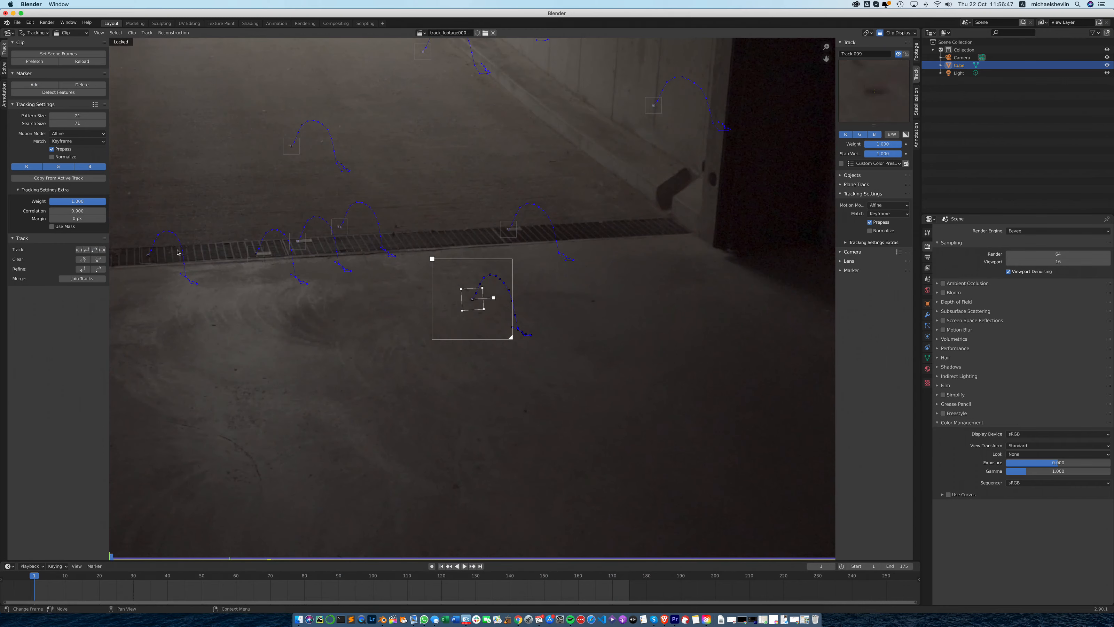
- Add a marker at frame 1 on the small dark spot closer to the camera and enlarge its pattern and search areas
{"action": "left_click", "coordinate": [34, 85]}
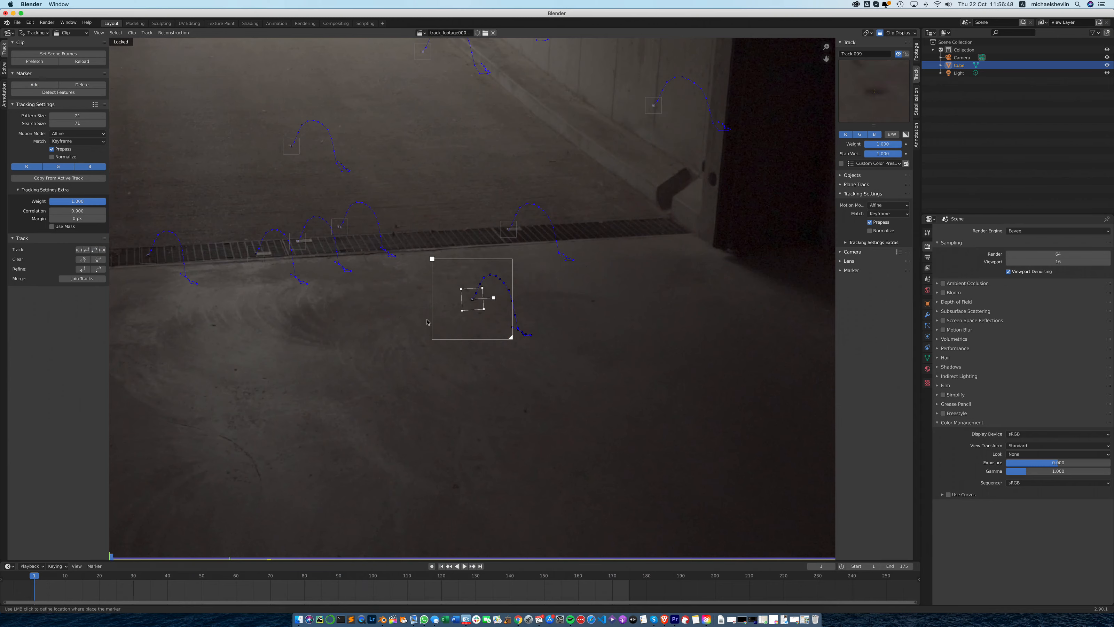
{"action": "left_click", "coordinate": [526, 415]}
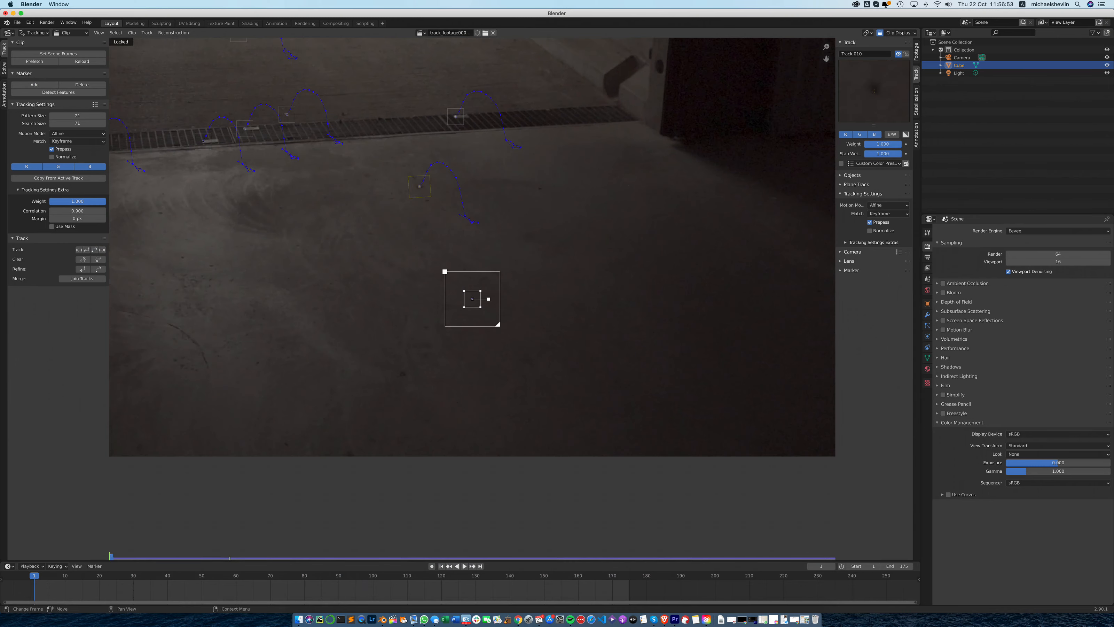
{"action": "left_click_drag", "start_coordinate": [489, 299], "coordinate": [506, 334]}
- Track the nearer floor-spot marker forward, enlarge its search area at frame 39, and resume tracking
{"action": "left_click", "coordinate": [94, 249]}
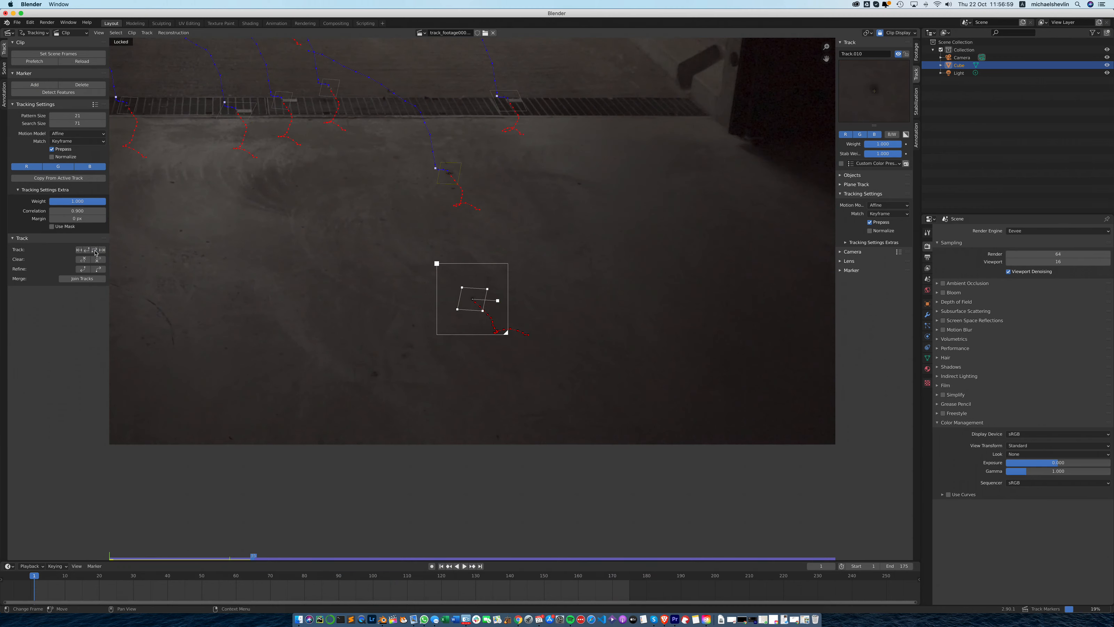
{"action": "left_click", "coordinate": [269, 556]}
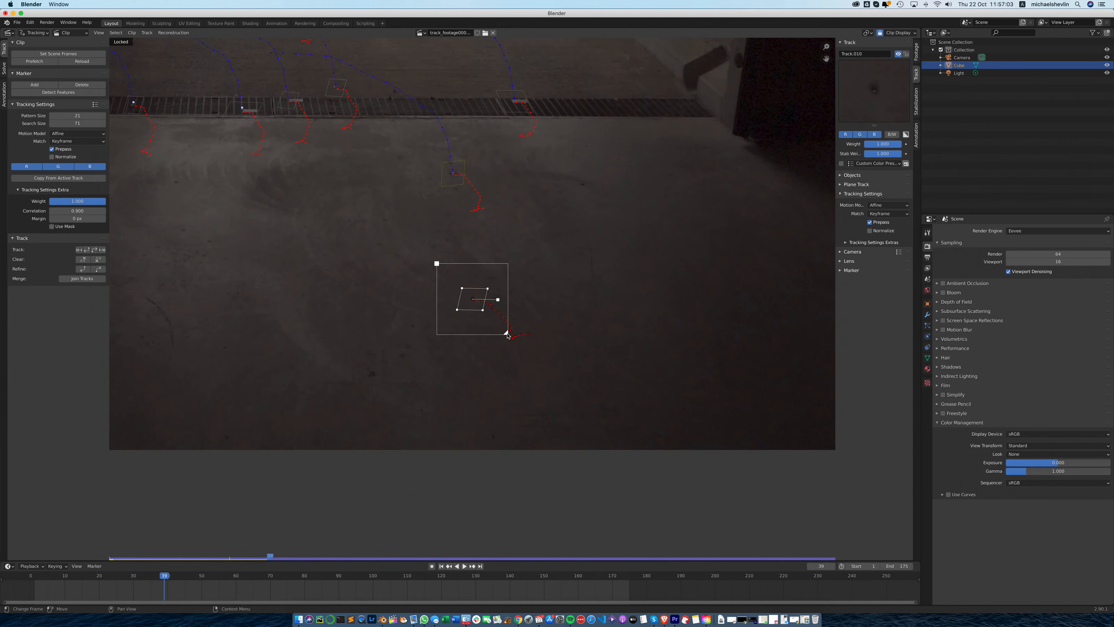
{"action": "left_click_drag", "start_coordinate": [508, 335], "coordinate": [512, 339]}
{"action": "left_click", "coordinate": [95, 249]}
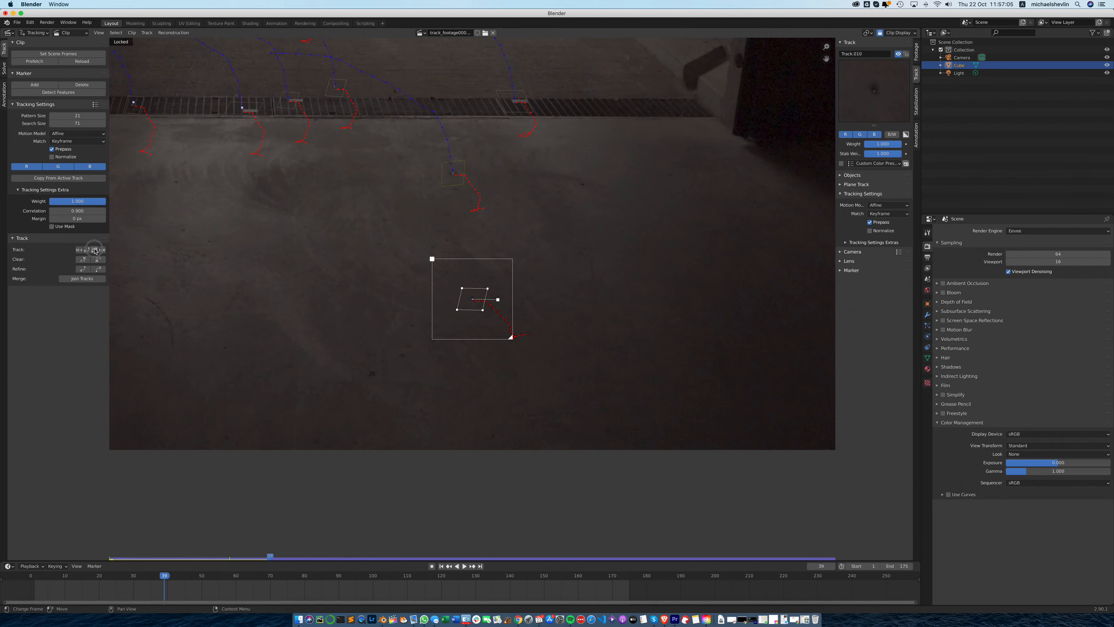
- Enlarge the nearer floor-spot marker's search area and rotate its pattern area at frame 41, and resume tracking
{"action": "left_click", "coordinate": [278, 556]}
{"action": "left_click_drag", "start_coordinate": [511, 337], "coordinate": [517, 343]}
{"action": "left_click_drag", "start_coordinate": [496, 300], "coordinate": [498, 295]}
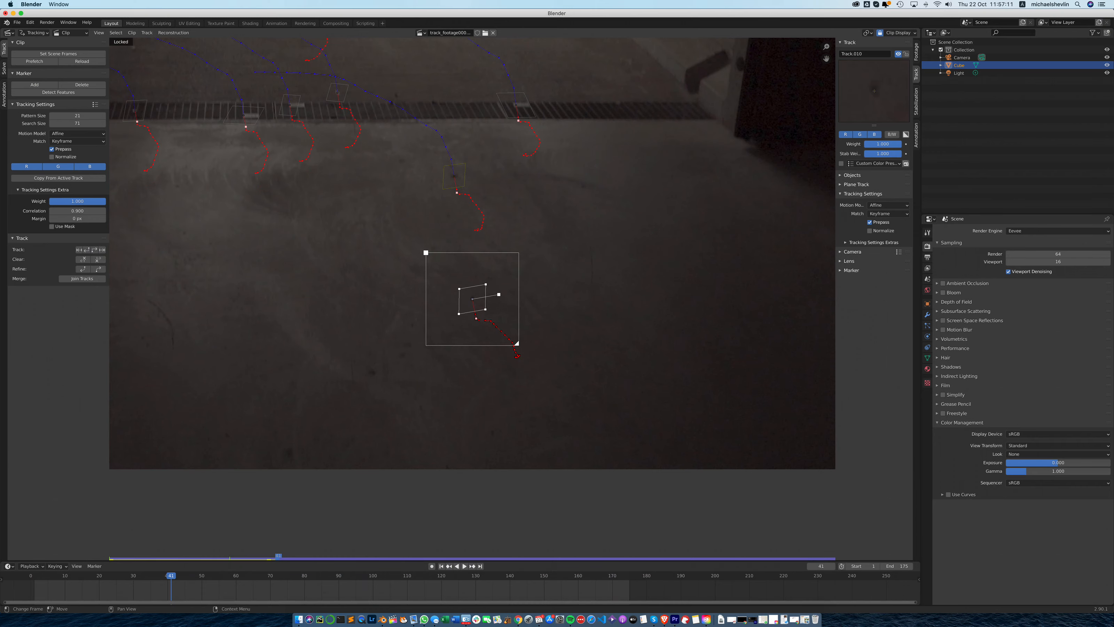
{"action": "left_click", "coordinate": [94, 250]}
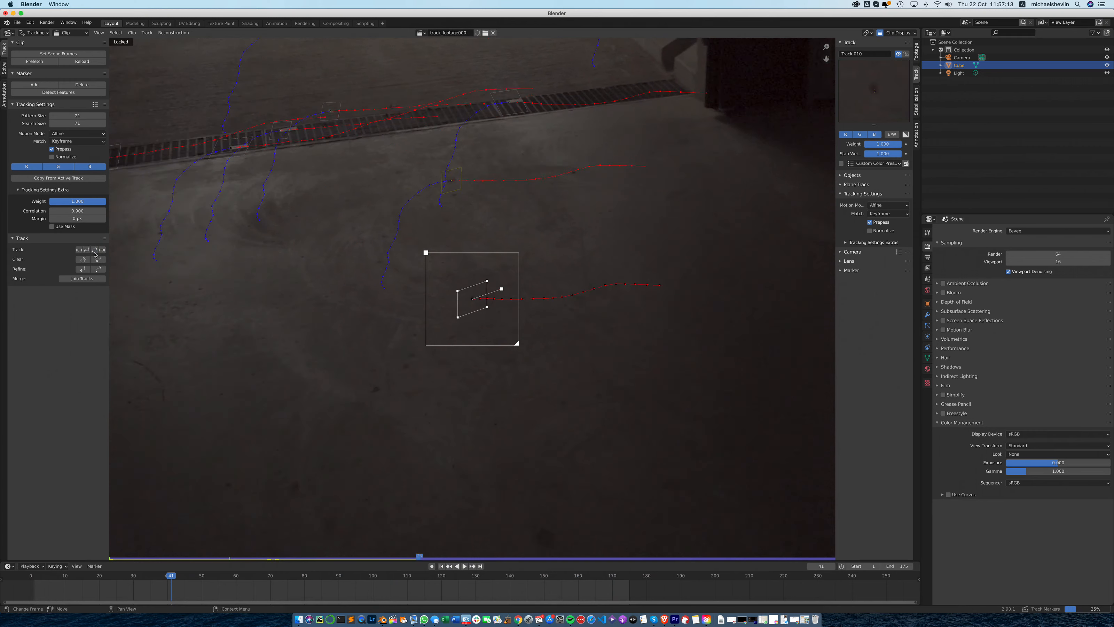
- At frame 77, enlarge the nearer floor-spot marker's search area, readjust its pattern rotation, and resume tracking
{"action": "left_click", "coordinate": [427, 557]}
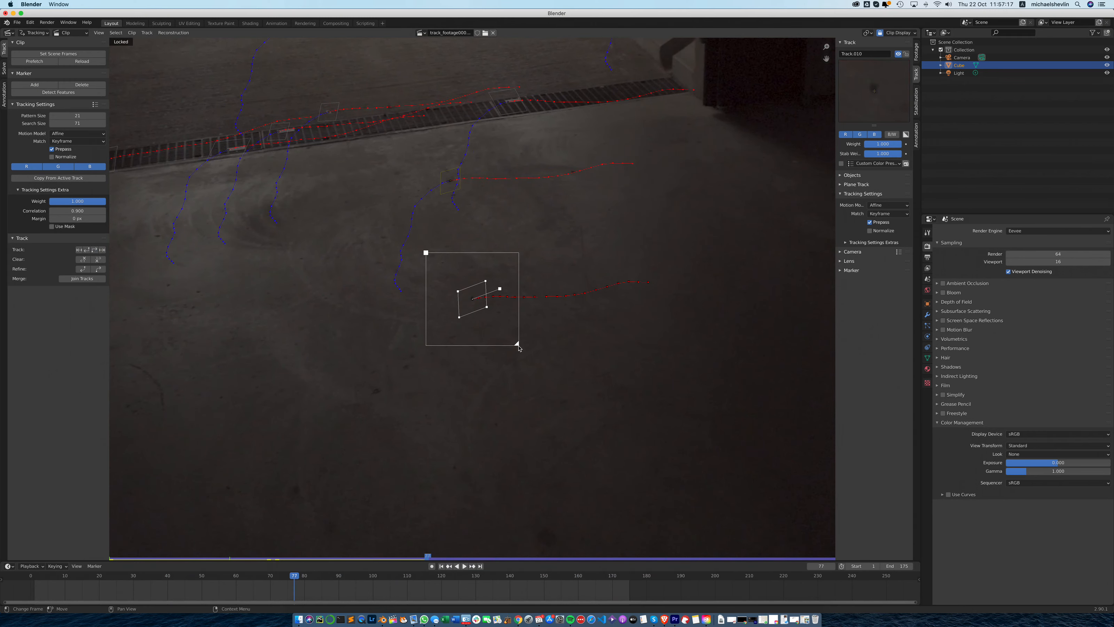
{"action": "left_click_drag", "start_coordinate": [519, 348], "coordinate": [524, 350]}
{"action": "left_click_drag", "start_coordinate": [499, 288], "coordinate": [499, 295]}
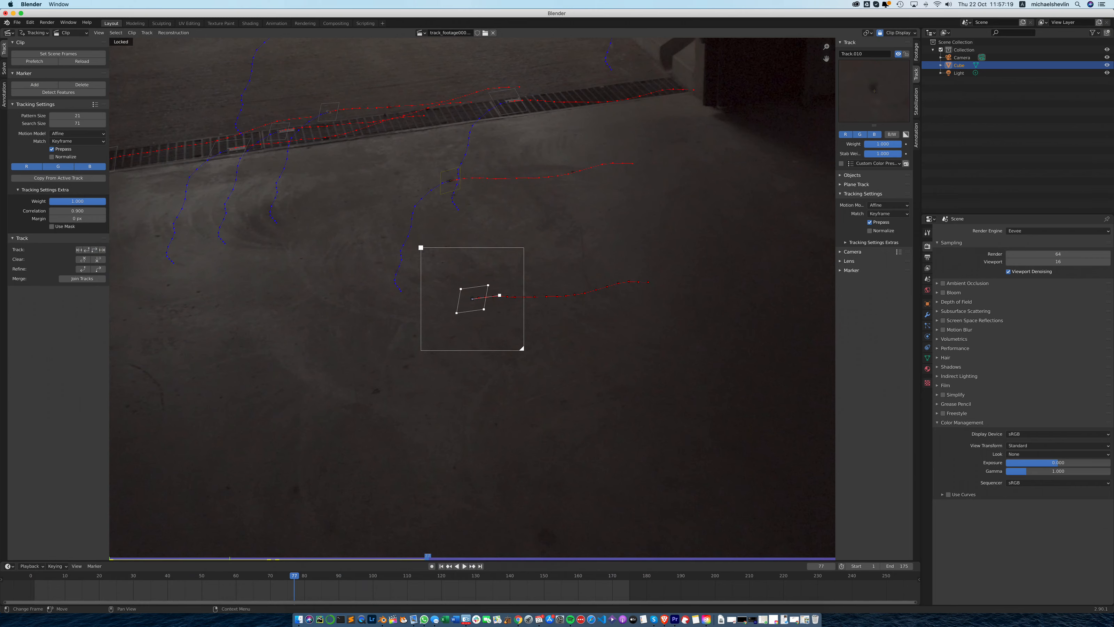
{"action": "left_click", "coordinate": [94, 250]}
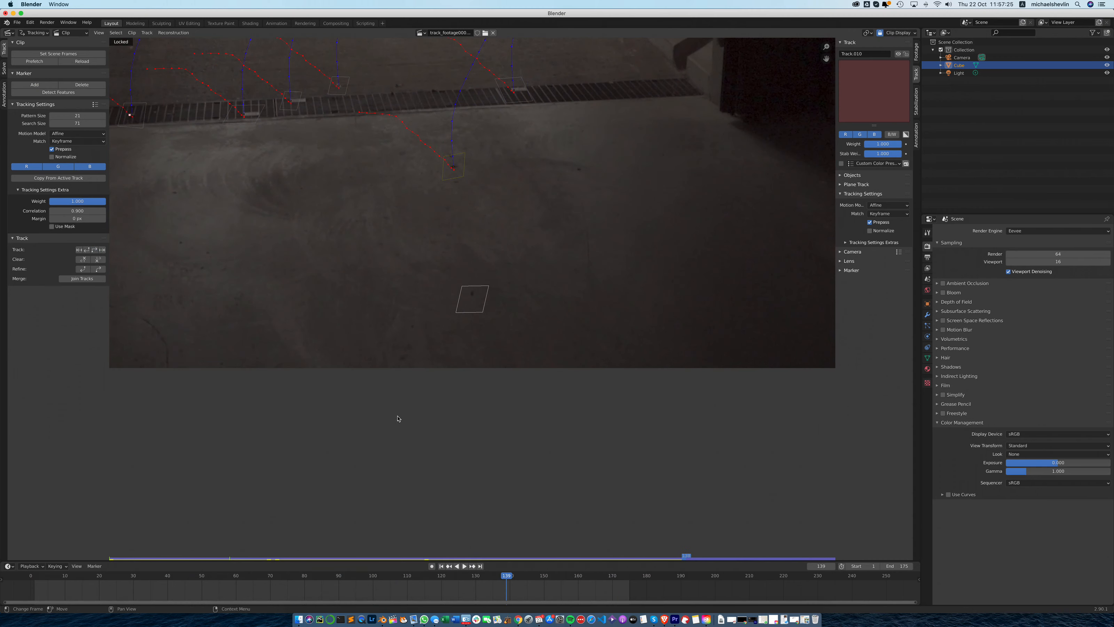
- Return to frame 138, reshape the nearer floor-spot marker's pattern, enlarge its search area, and resume tracking
{"action": "left_click", "coordinate": [683, 557]}
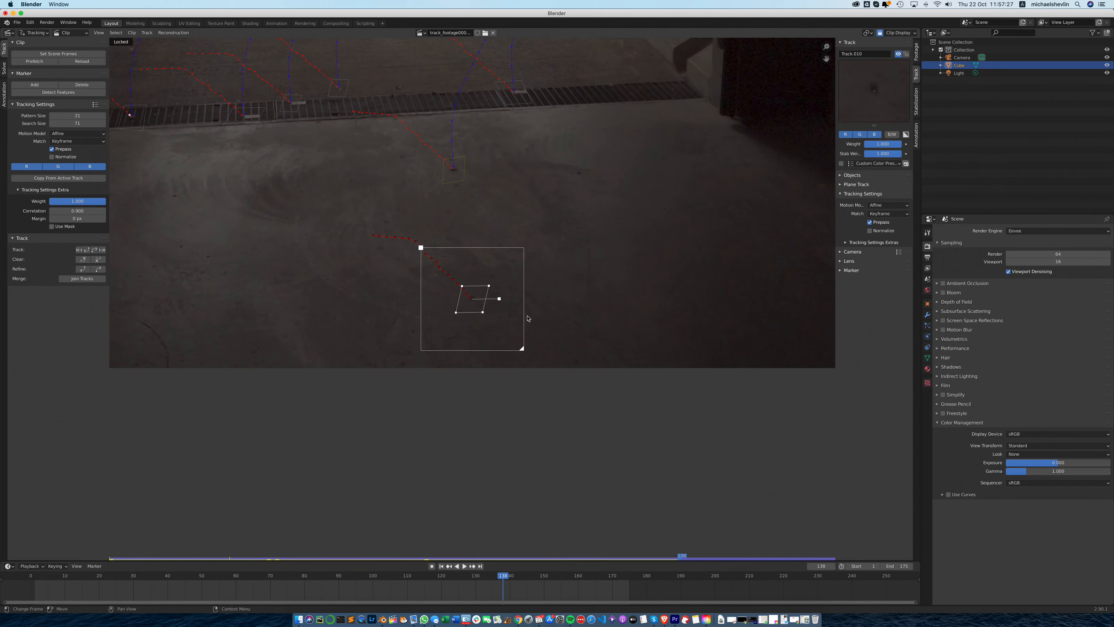
{"action": "mouse_move", "coordinate": [489, 286]}
{"action": "left_mouse_down"}
{"action": "mouse_move", "coordinate": [496, 310]}
{"action": "mouse_move", "coordinate": [499, 296]}
{"action": "left_mouse_up"}
{"action": "left_click_drag", "start_coordinate": [517, 350], "coordinate": [522, 355]}
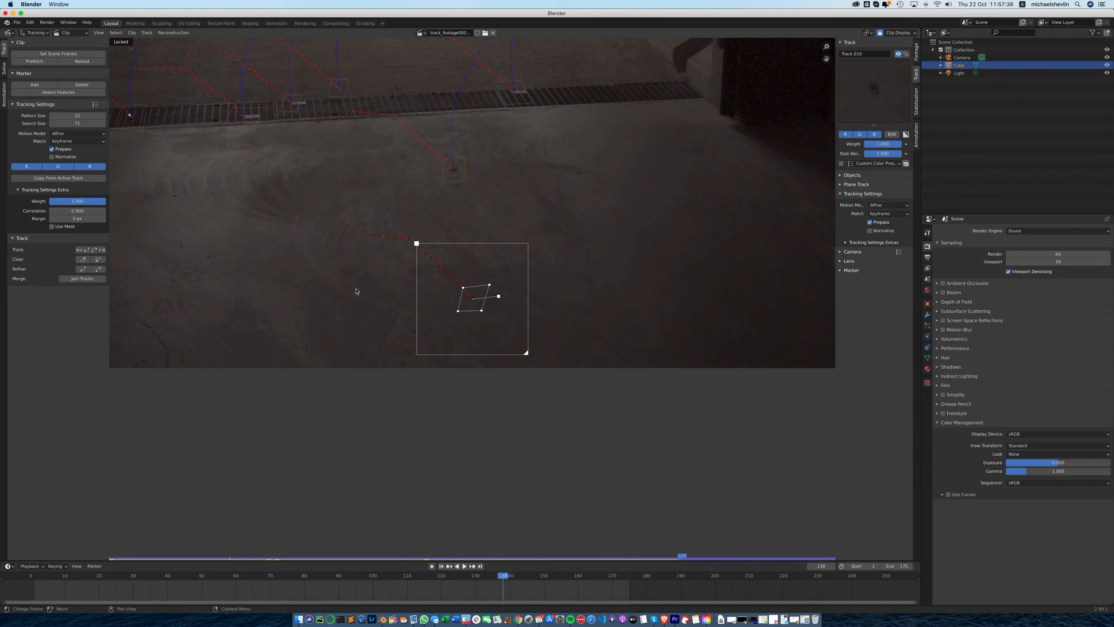
{"action": "left_click", "coordinate": [97, 250]}
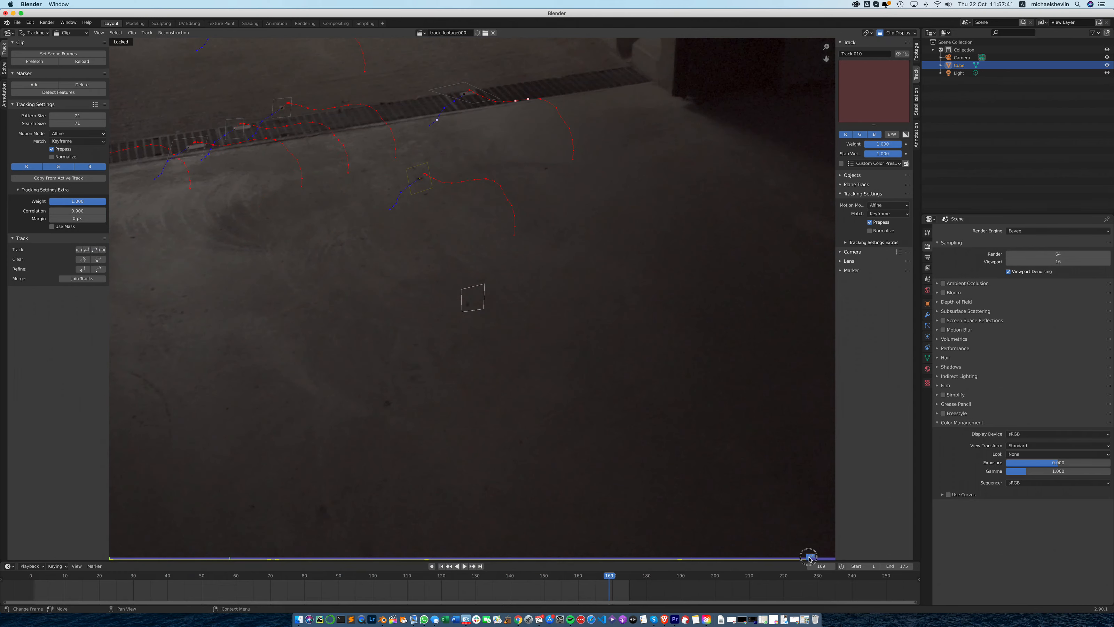
- Enlarge the nearer floor-spot marker's search area at frame 168 and resume tracking to frame 175
{"action": "left_click", "coordinate": [807, 556]}
{"action": "left_click_drag", "start_coordinate": [526, 353], "coordinate": [530, 357]}
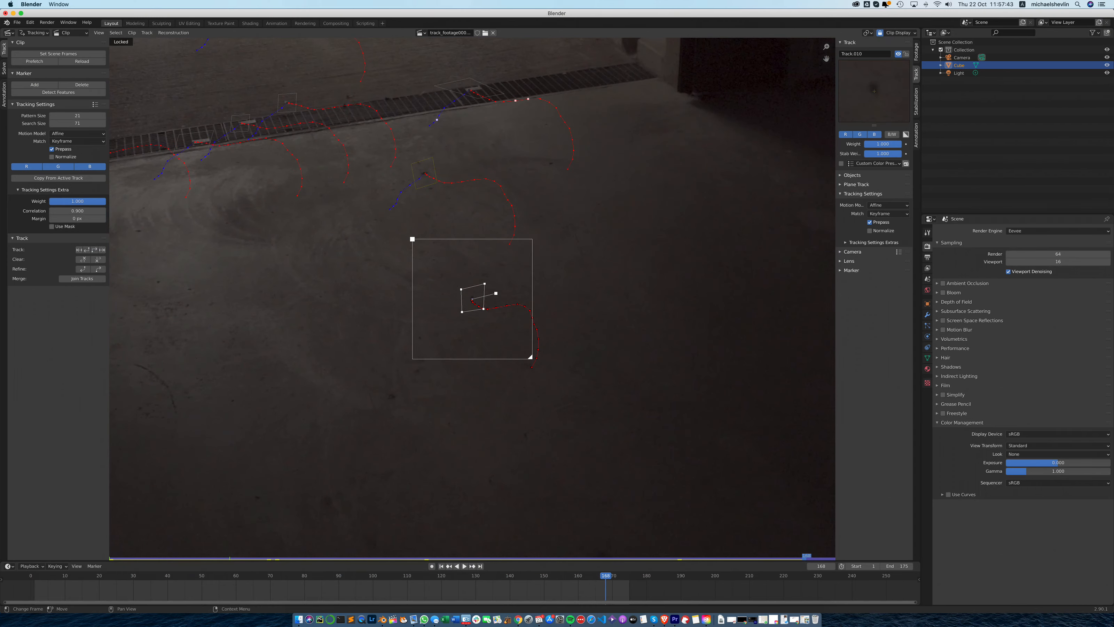
{"action": "left_click", "coordinate": [95, 250]}
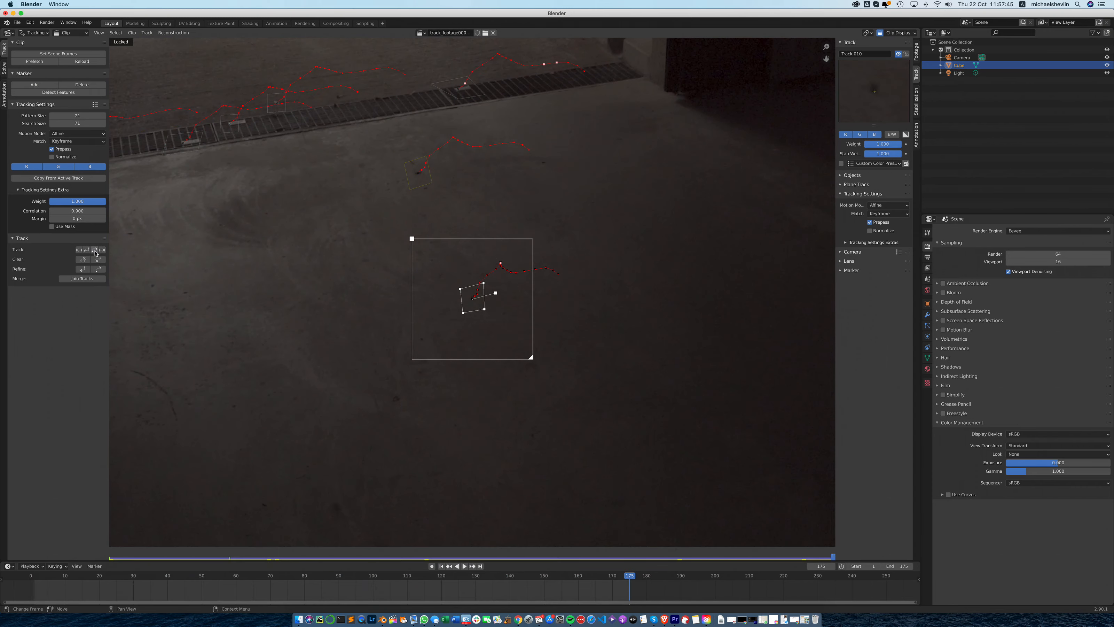
- Lock the nearer floor-spot track, play the clip from frame 1 to check it, and return to frame 1
{"action": "left_click", "coordinate": [906, 53]}
{"action": "left_click", "coordinate": [442, 565]}
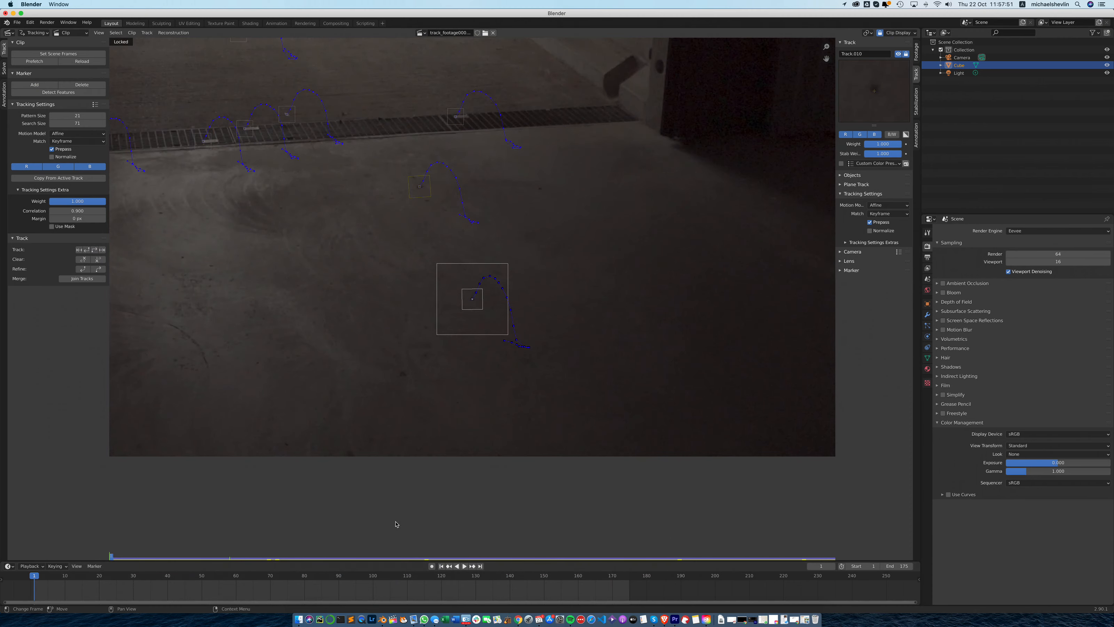
{"action": "key", "text": "space"}
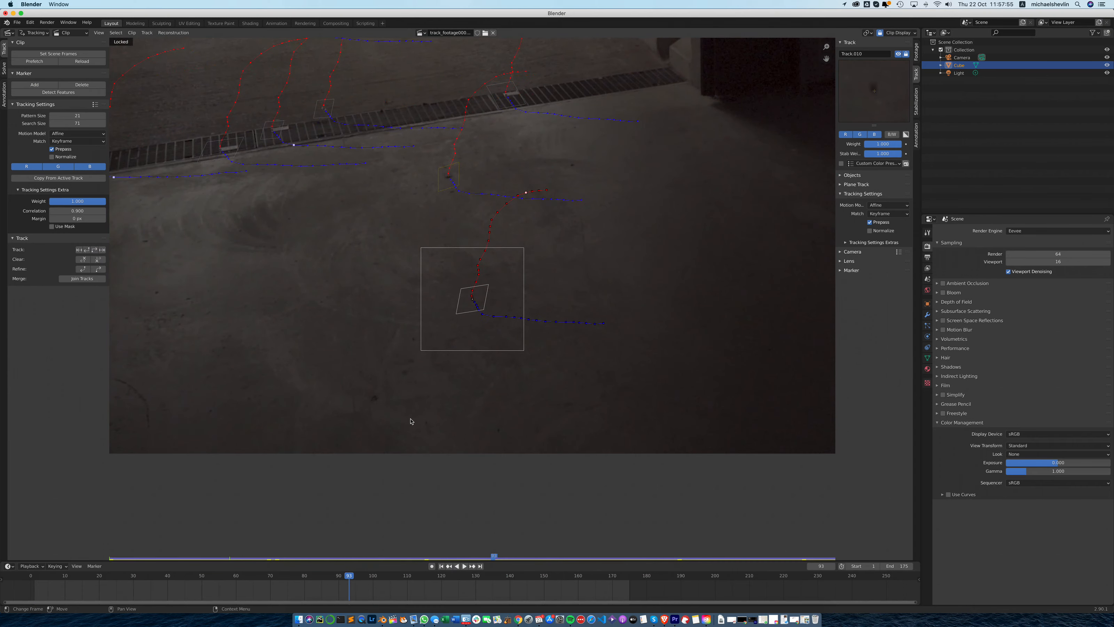
{"action": "mouse_move", "coordinate": [496, 560]}
{"action": "left_mouse_down"}
{"action": "mouse_move", "coordinate": [702, 557]}
{"action": "mouse_move", "coordinate": [111, 558]}
{"action": "left_mouse_up"}
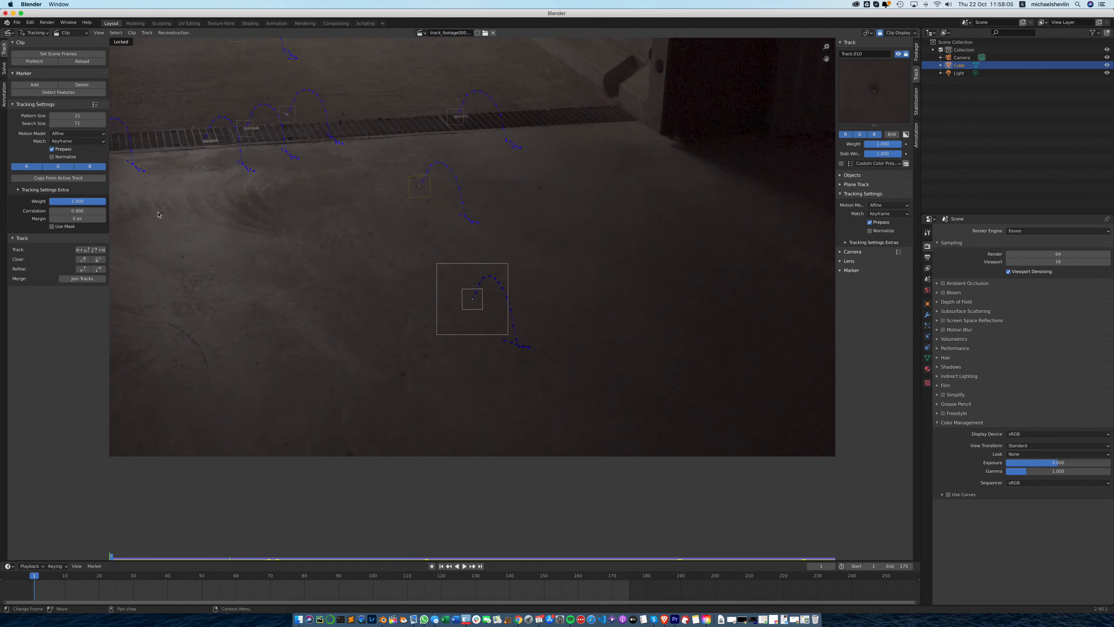
- Add a marker at frame 1 on the floor mark in front of the door post and enlarge its search area
{"action": "left_click", "coordinate": [39, 86]}
{"action": "left_click", "coordinate": [162, 214]}
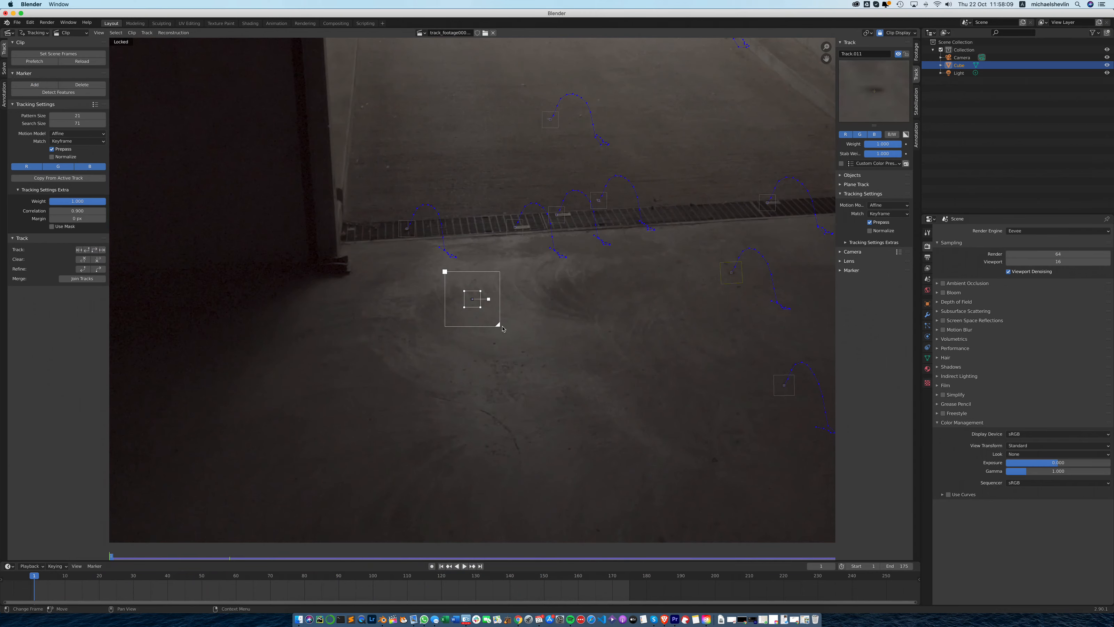
{"action": "left_click_drag", "start_coordinate": [498, 325], "coordinate": [509, 337]}
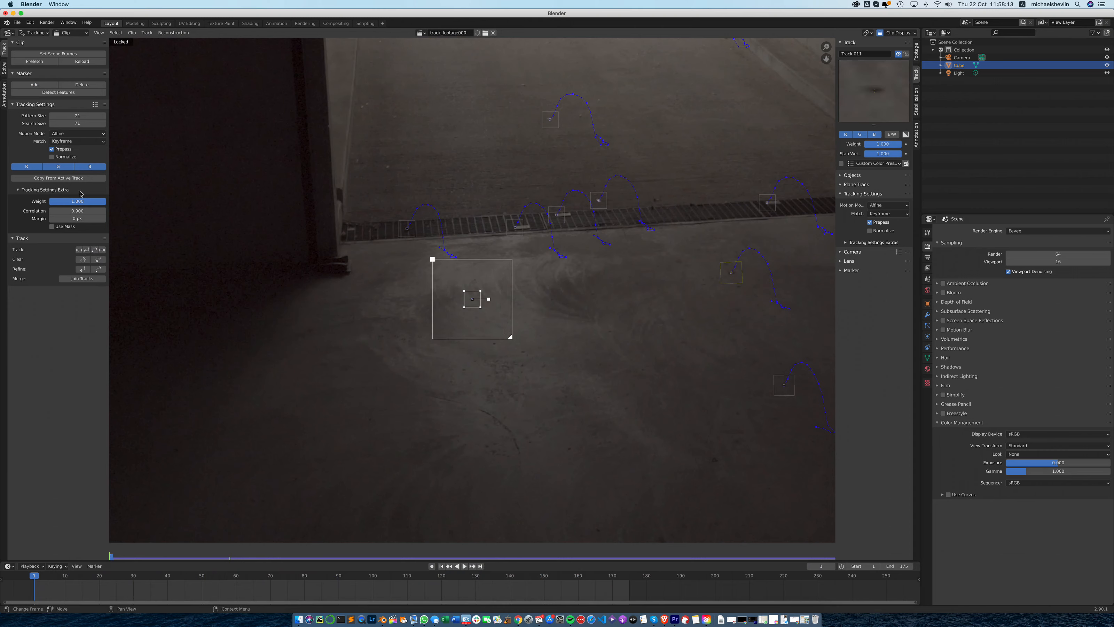
- Track the door-post floor marker forward, return to frame 12, and enlarge its search area
{"action": "left_click", "coordinate": [95, 249]}
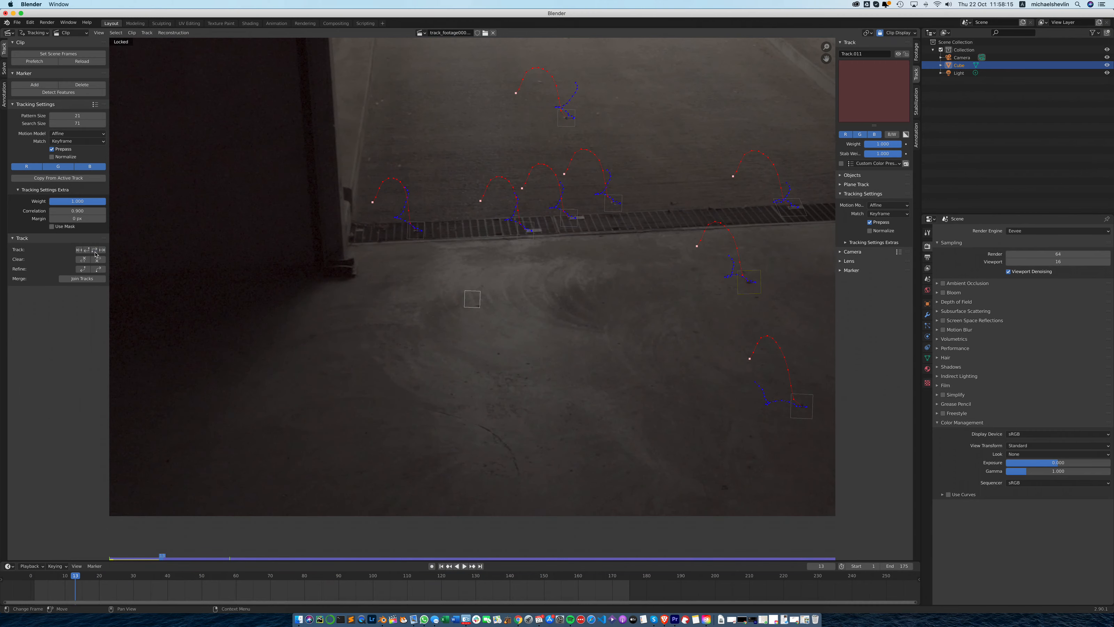
{"action": "left_click", "coordinate": [161, 552]}
{"action": "left_click_drag", "start_coordinate": [161, 558], "coordinate": [157, 557]}
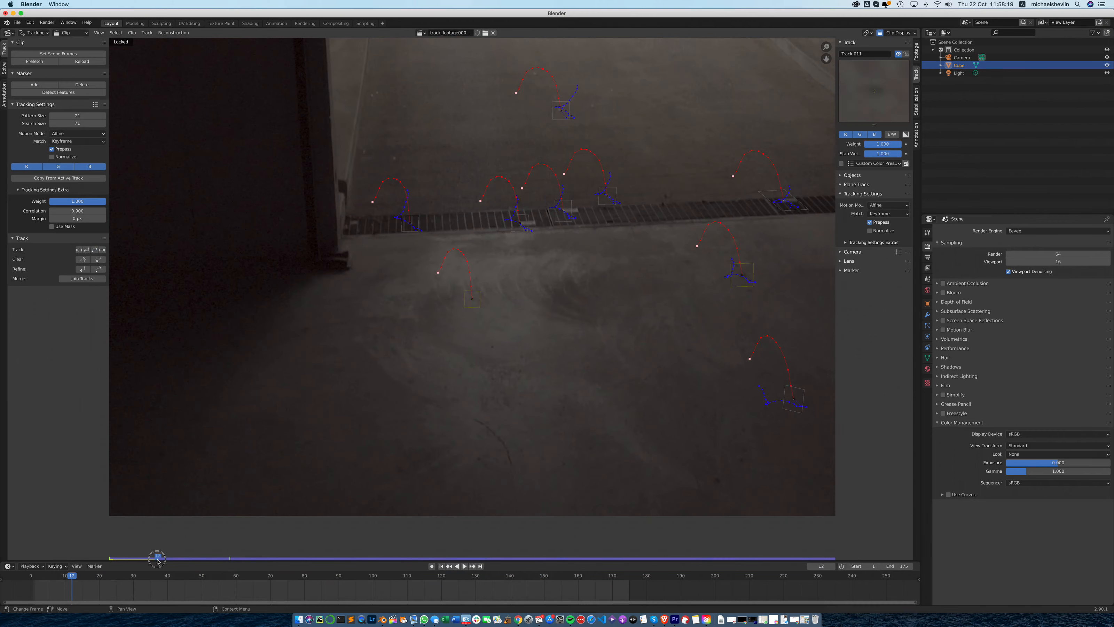
{"action": "left_click", "coordinate": [482, 308]}
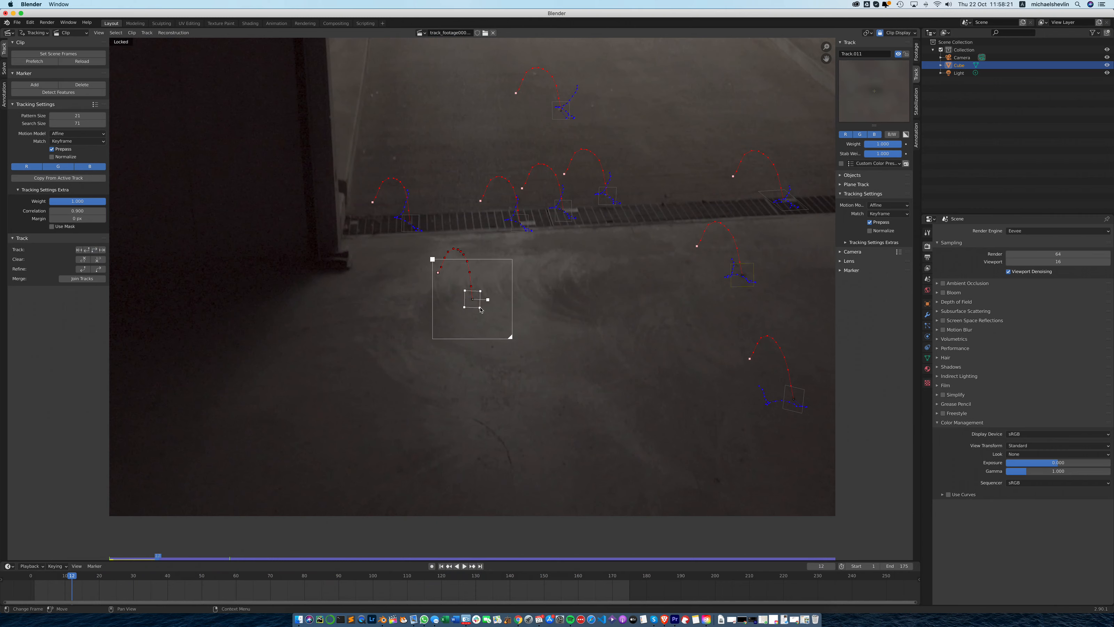
{"action": "left_click_drag", "start_coordinate": [512, 335], "coordinate": [518, 344]}
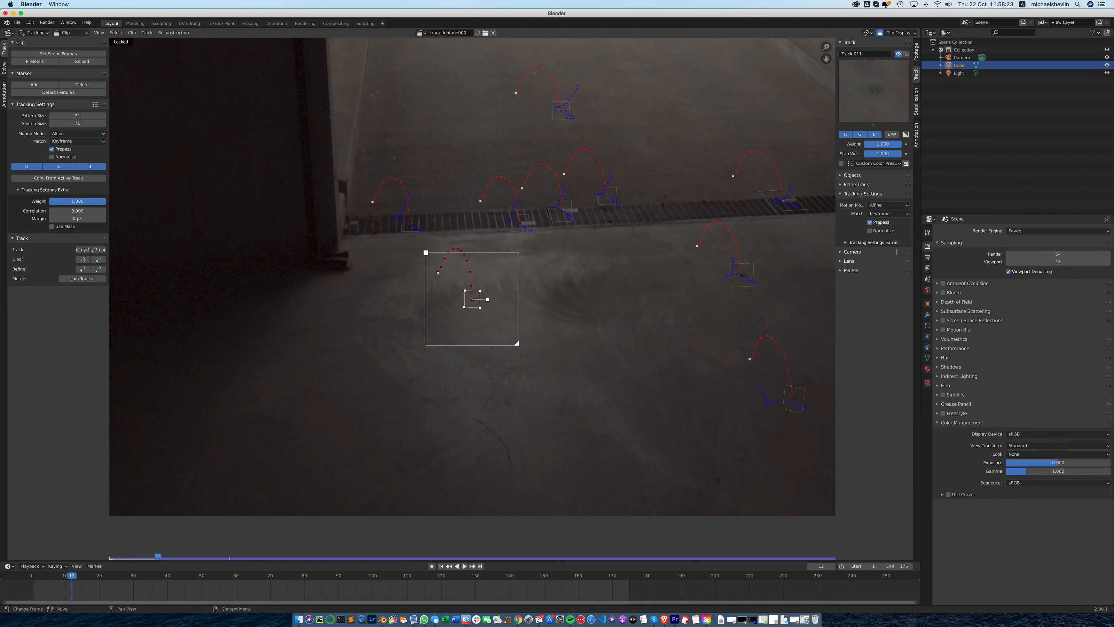
- Resume tracking the door-post floor marker from frame 12, rotate its pattern area at frame 23, and continue tracking forward
{"action": "left_click", "coordinate": [103, 250]}
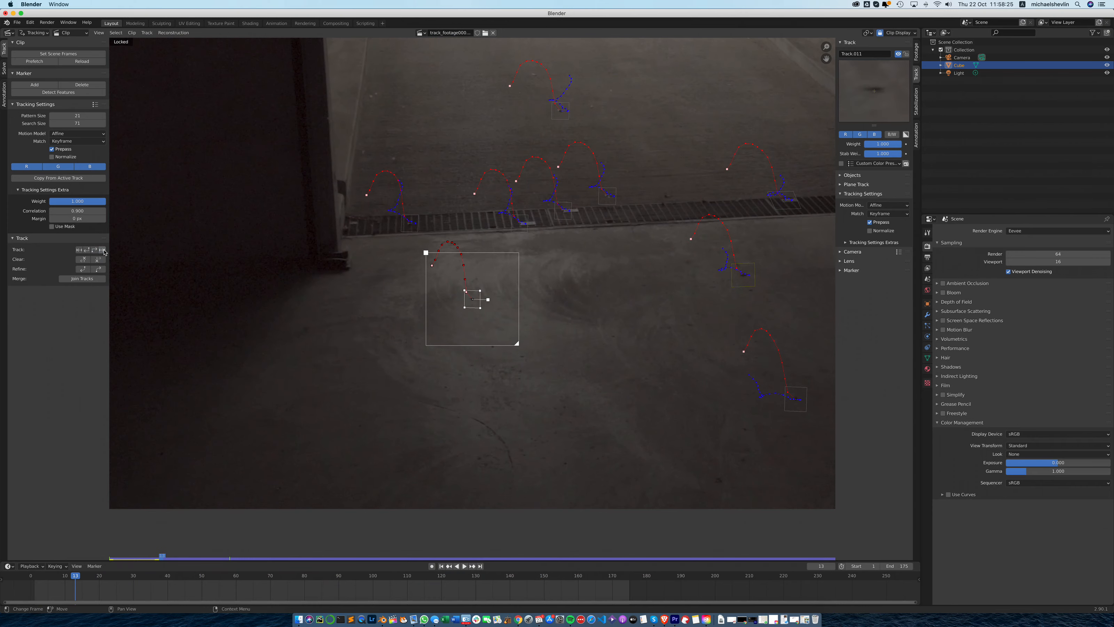
{"action": "left_click", "coordinate": [96, 250]}
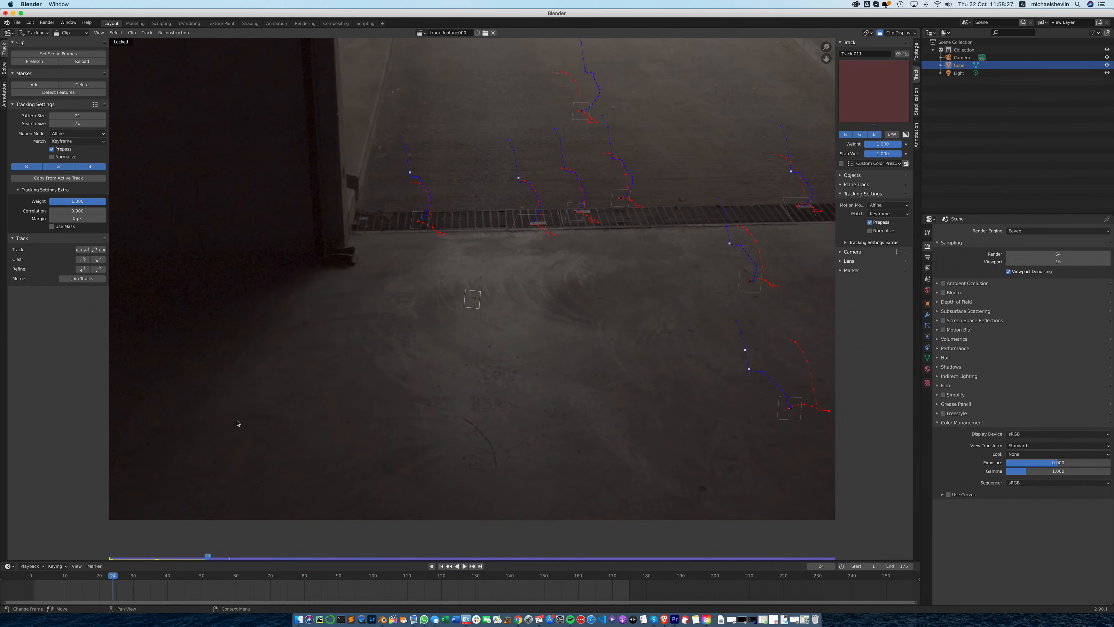
{"action": "left_click", "coordinate": [204, 558]}
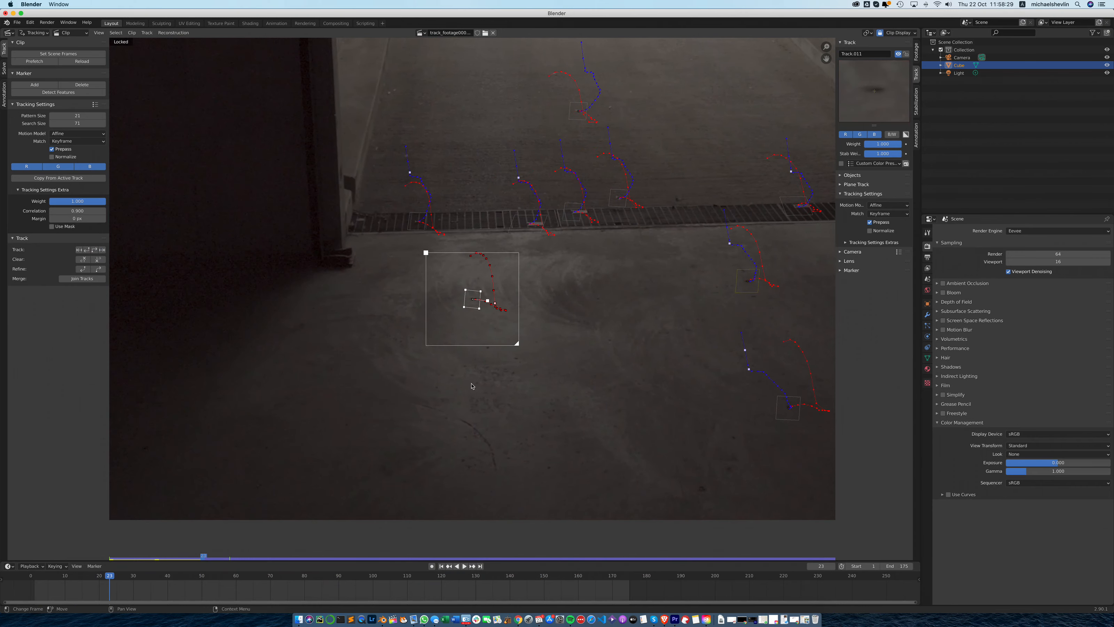
{"action": "left_click_drag", "start_coordinate": [489, 301], "coordinate": [490, 295]}
{"action": "left_click", "coordinate": [103, 251]}
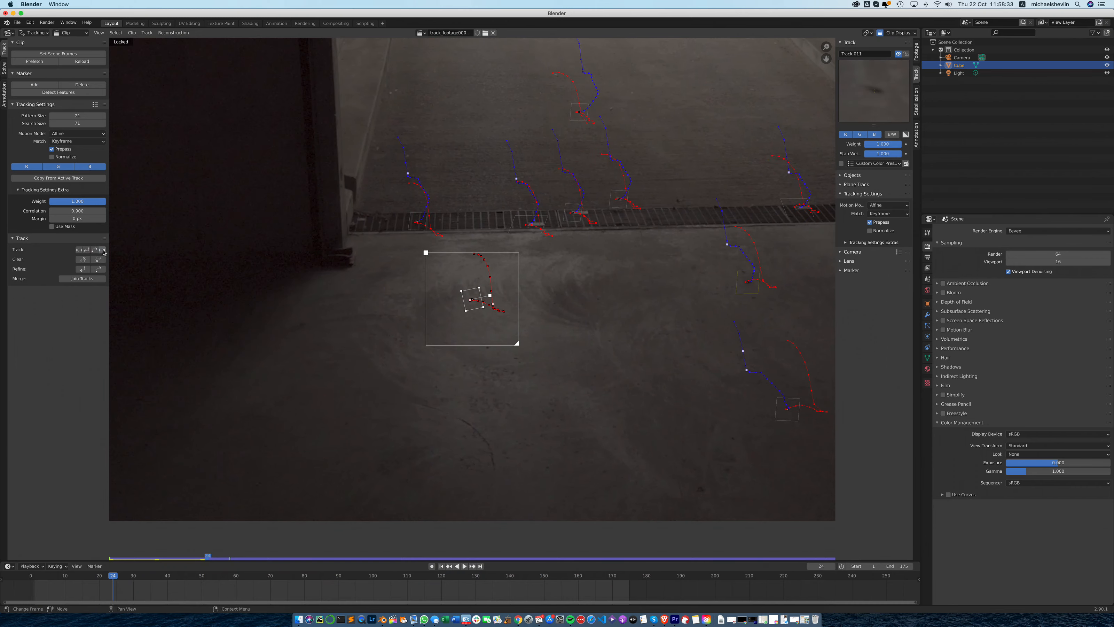
{"action": "left_click", "coordinate": [102, 249]}
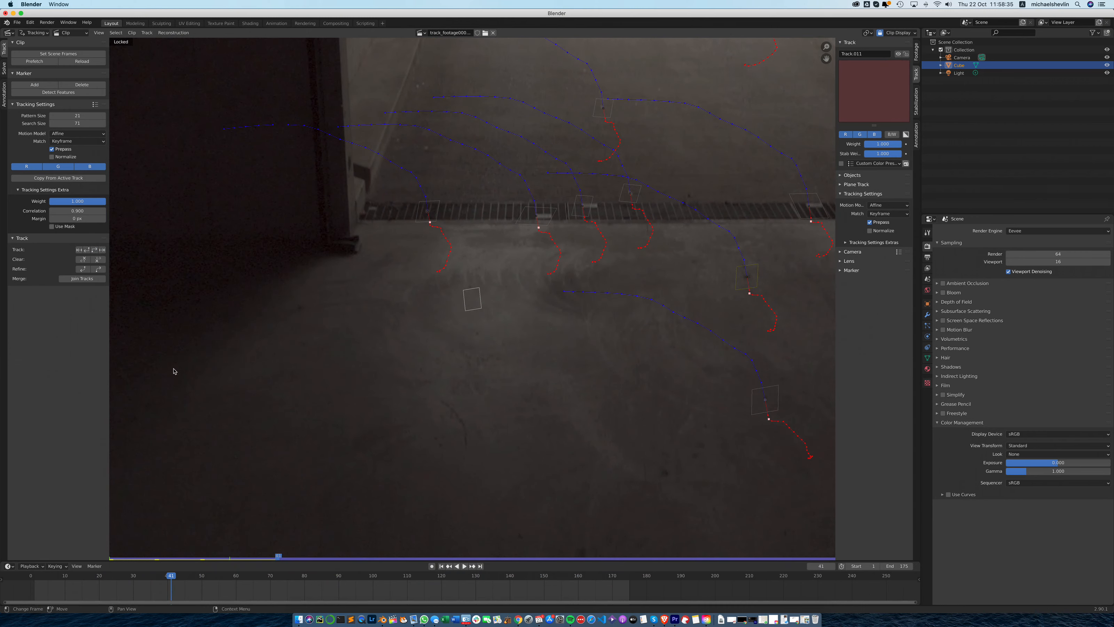
- Resume tracking the door-post floor marker forward from frame 40 and again from frame 68, enlarging its search area before each run
{"action": "left_click_drag", "start_coordinate": [279, 559], "coordinate": [274, 557]}
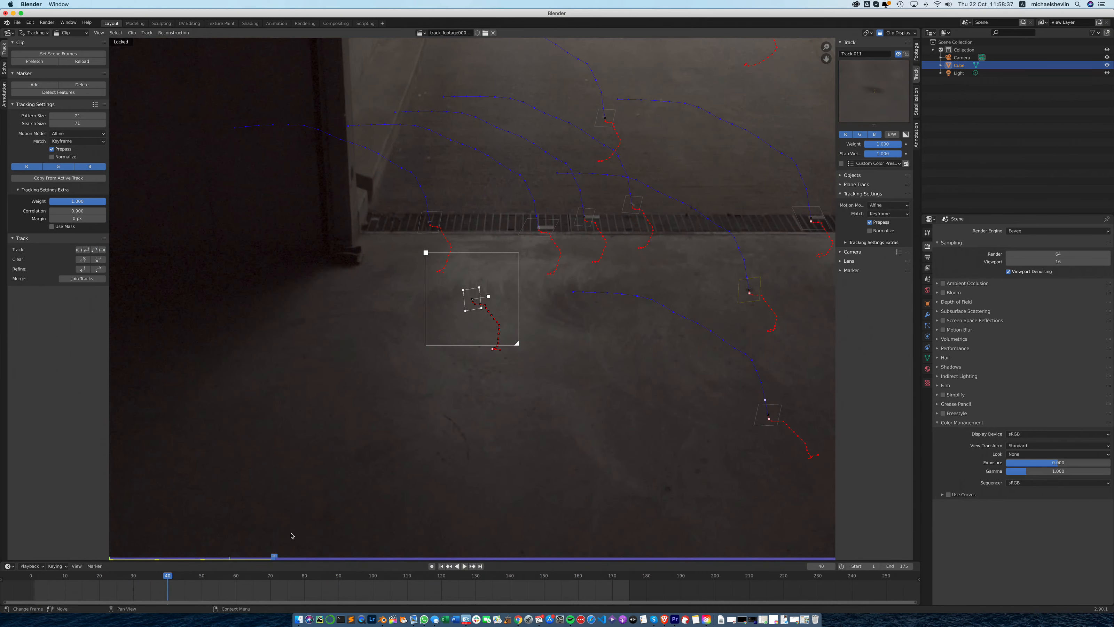
{"action": "left_click_drag", "start_coordinate": [516, 343], "coordinate": [523, 350]}
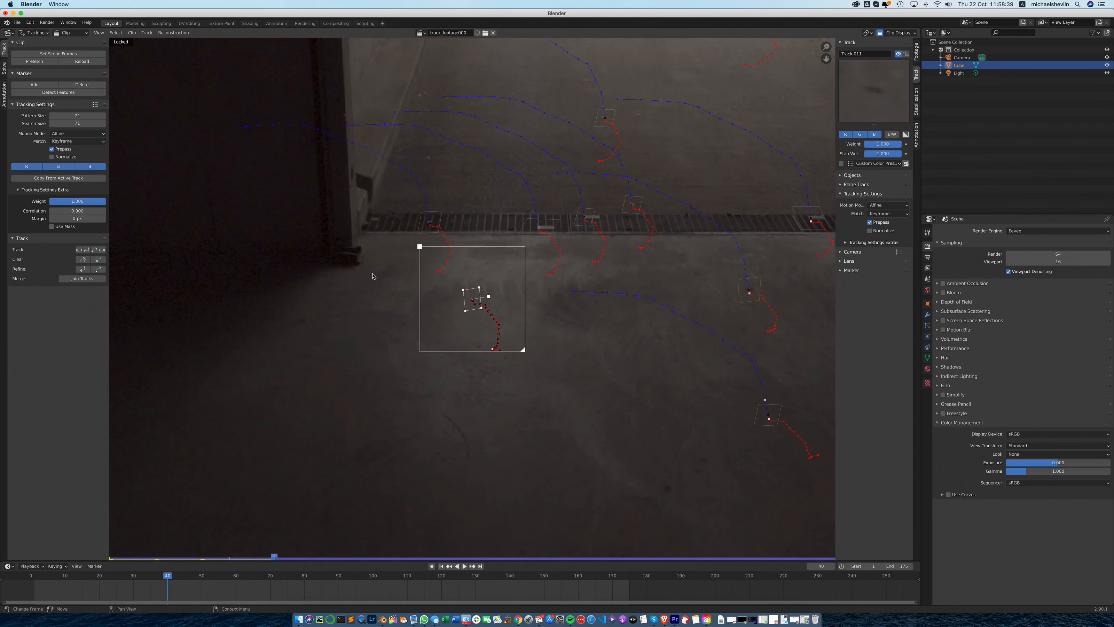
{"action": "left_click", "coordinate": [97, 249]}
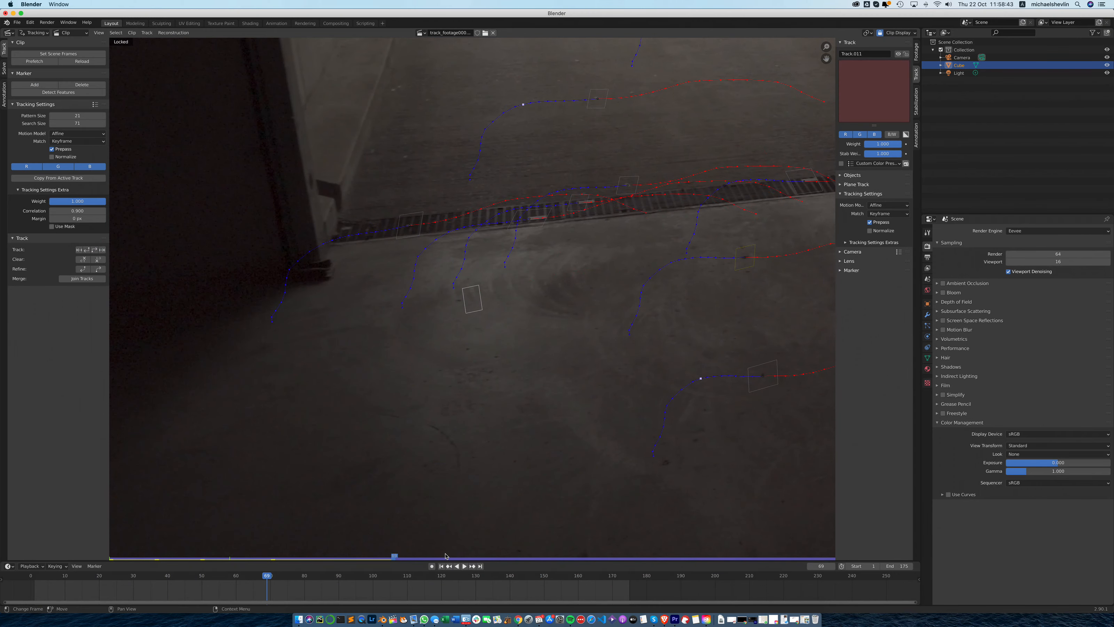
{"action": "left_click", "coordinate": [390, 557]}
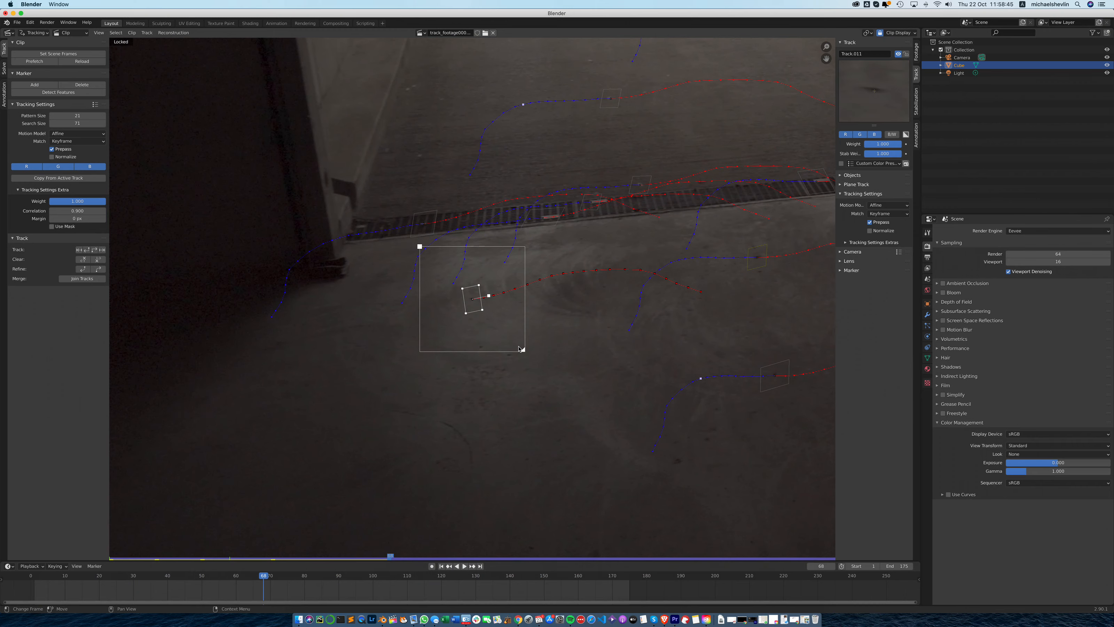
{"action": "left_click_drag", "start_coordinate": [526, 353], "coordinate": [531, 358]}
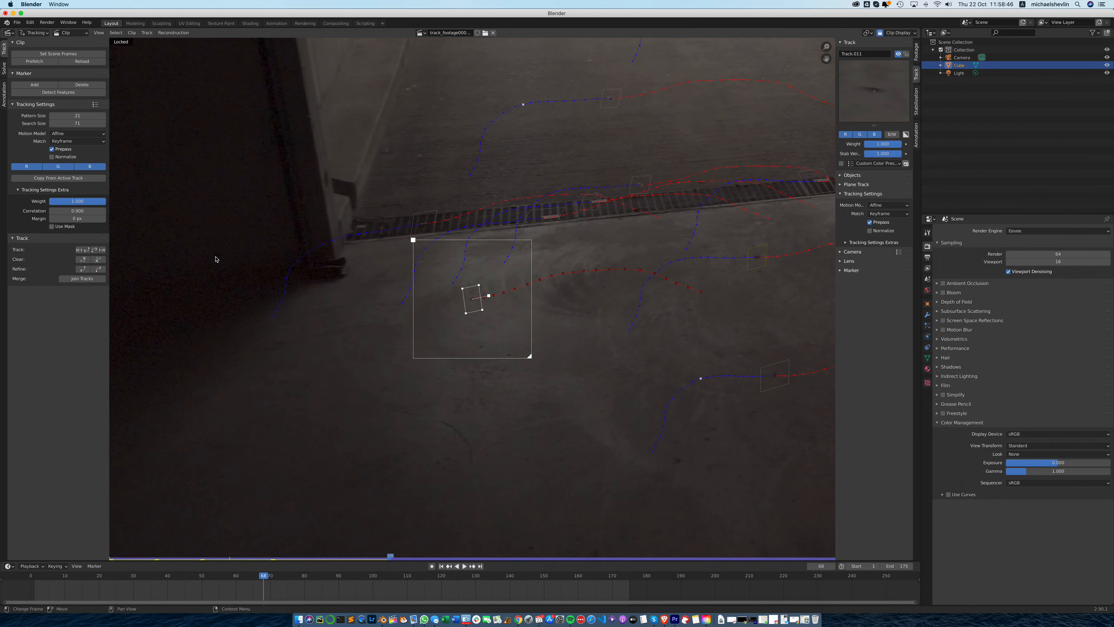
{"action": "left_click", "coordinate": [94, 250]}
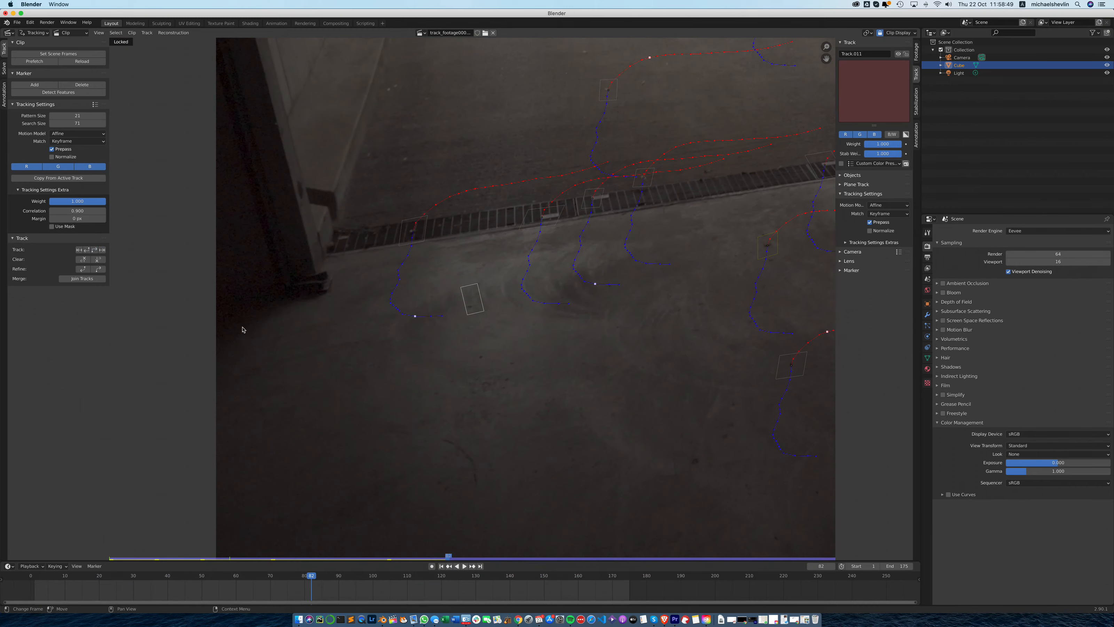
- Adjust the door-post floor marker's pattern area at frames 81 and 138, tracking it forward after each correction
{"action": "left_click", "coordinate": [444, 557]}
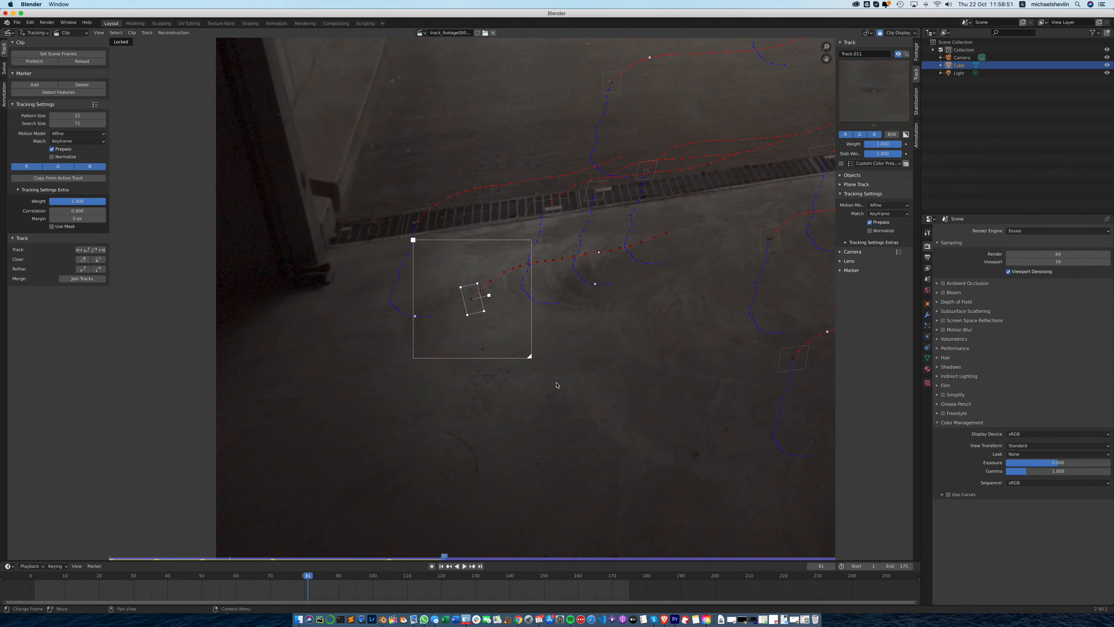
{"action": "left_click_drag", "start_coordinate": [489, 296], "coordinate": [491, 299]}
{"action": "left_click", "coordinate": [102, 250]}
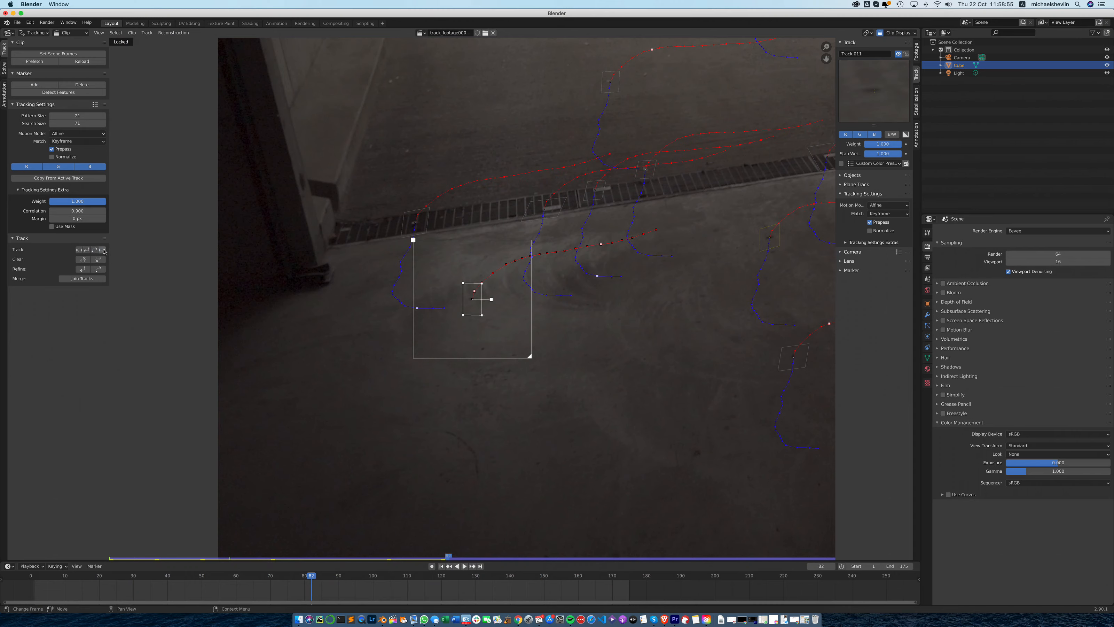
{"action": "left_click", "coordinate": [94, 250]}
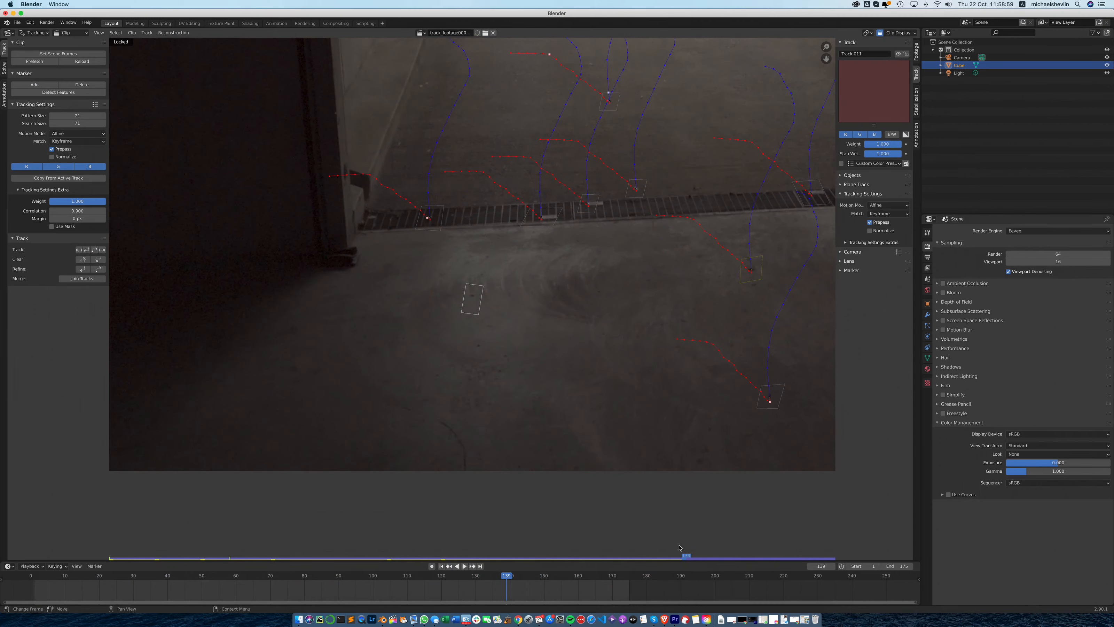
{"action": "left_click", "coordinate": [680, 555]}
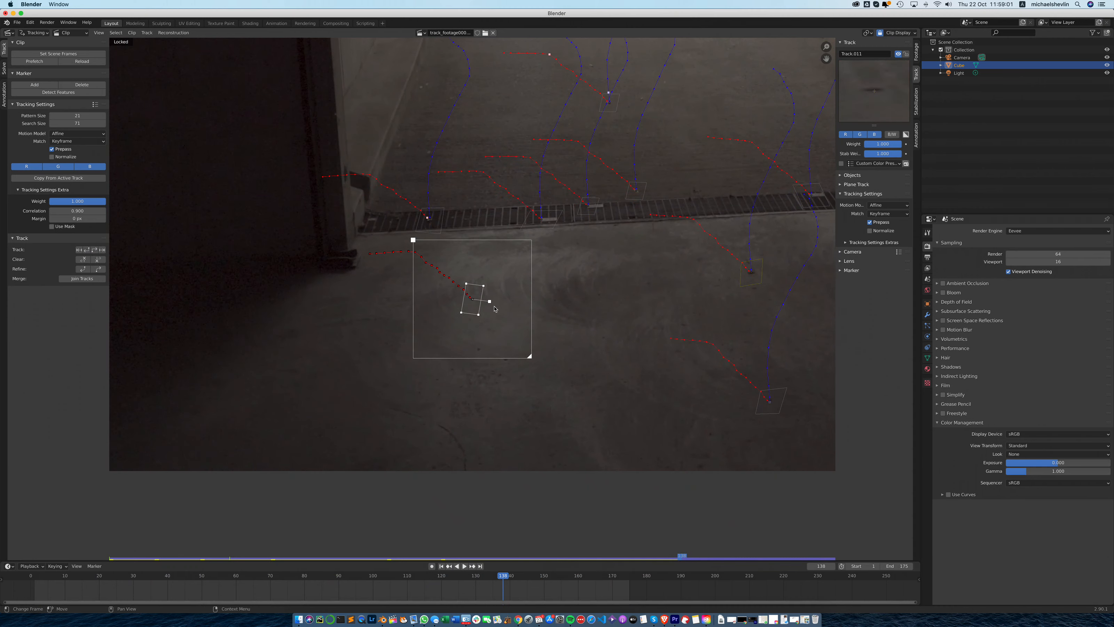
{"action": "left_click_drag", "start_coordinate": [489, 301], "coordinate": [493, 300]}
{"action": "left_click", "coordinate": [95, 250]}
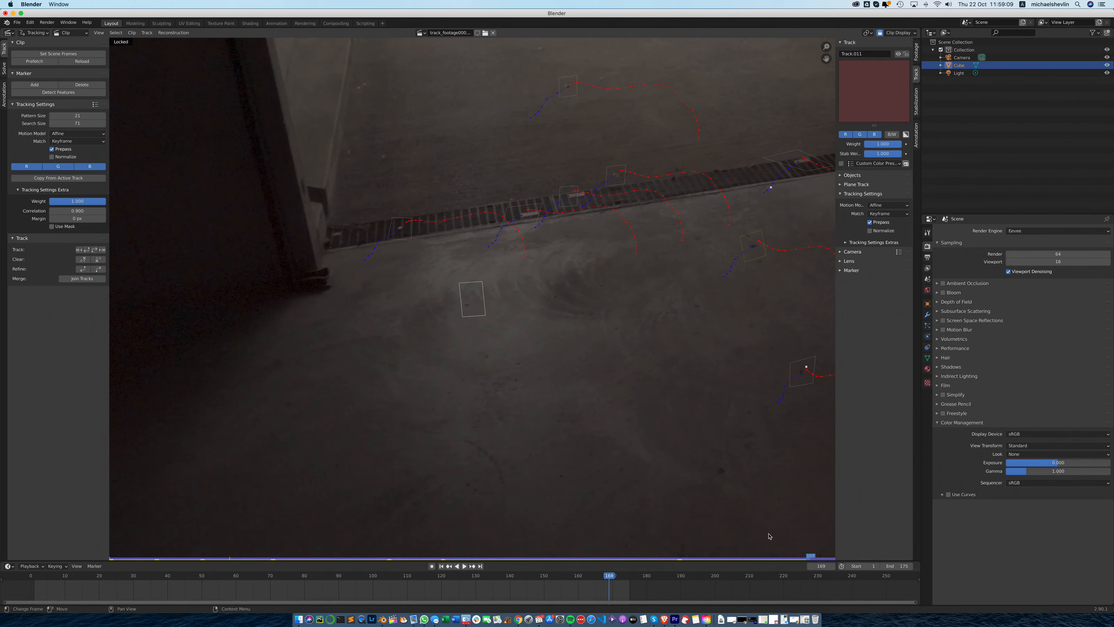
- Return to frame 168, enlarge the door-post floor marker's search area, and track it through frame 175
{"action": "left_click", "coordinate": [806, 555]}
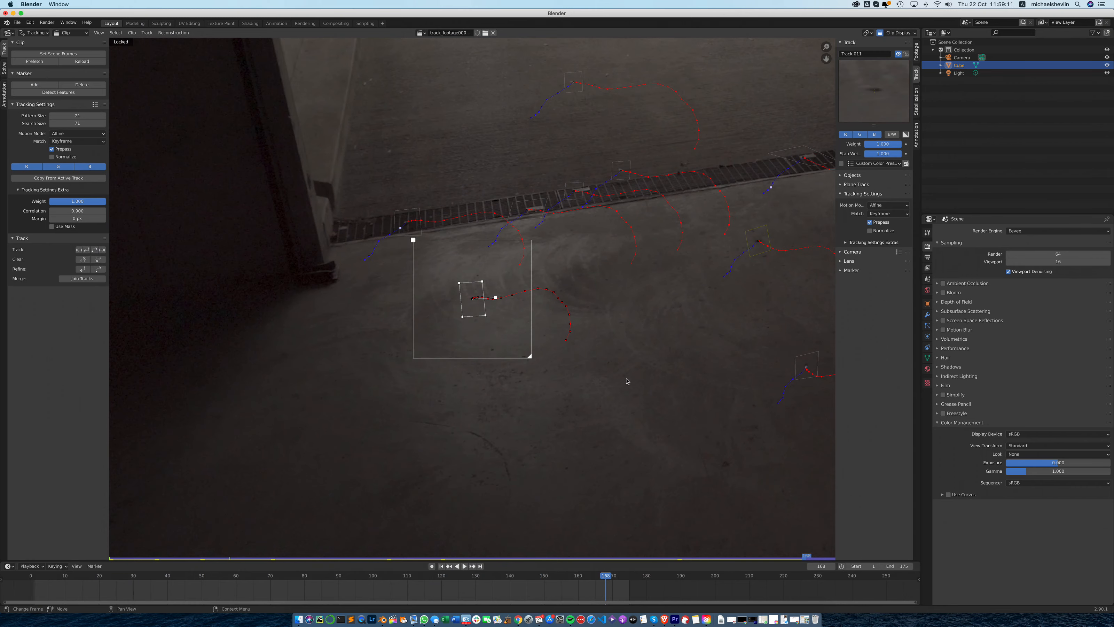
{"action": "left_click_drag", "start_coordinate": [532, 359], "coordinate": [537, 361]}
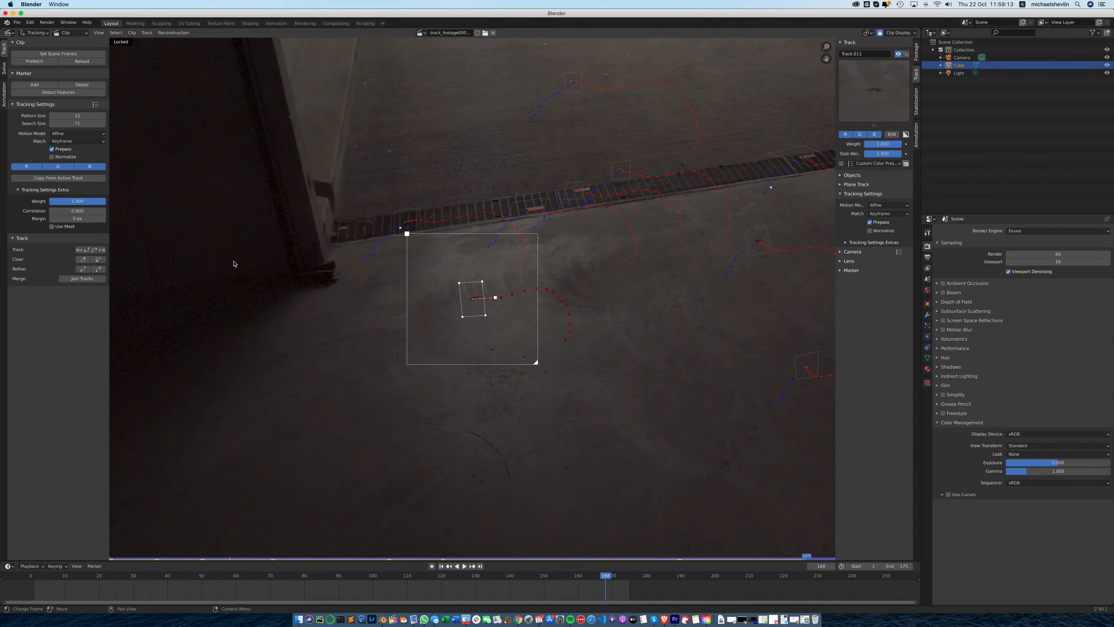
{"action": "left_click", "coordinate": [103, 249]}
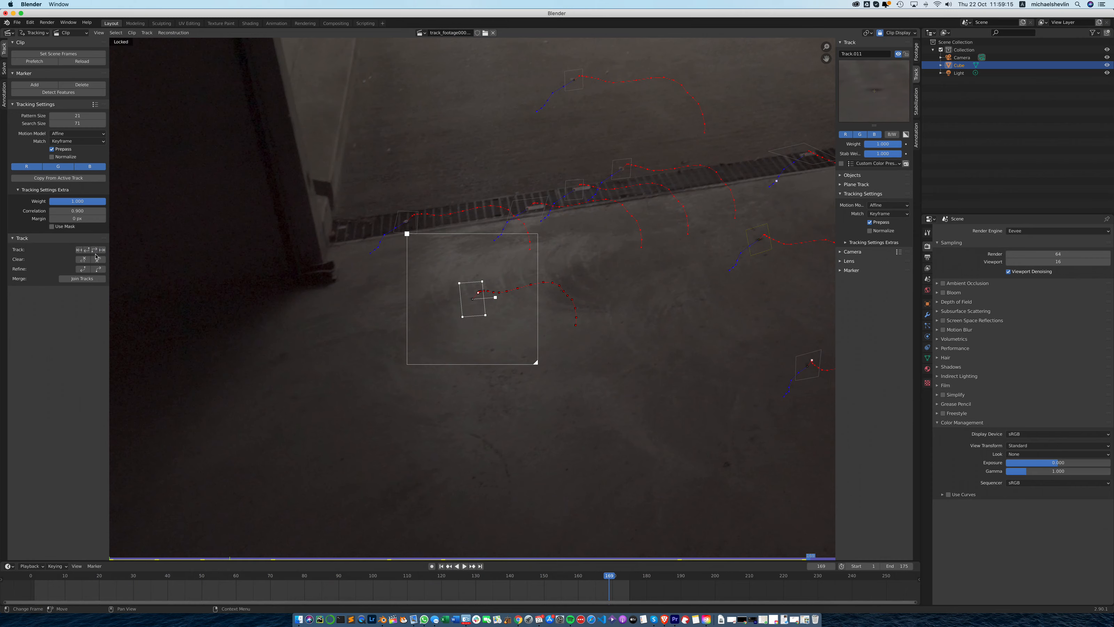
{"action": "left_click", "coordinate": [97, 251]}
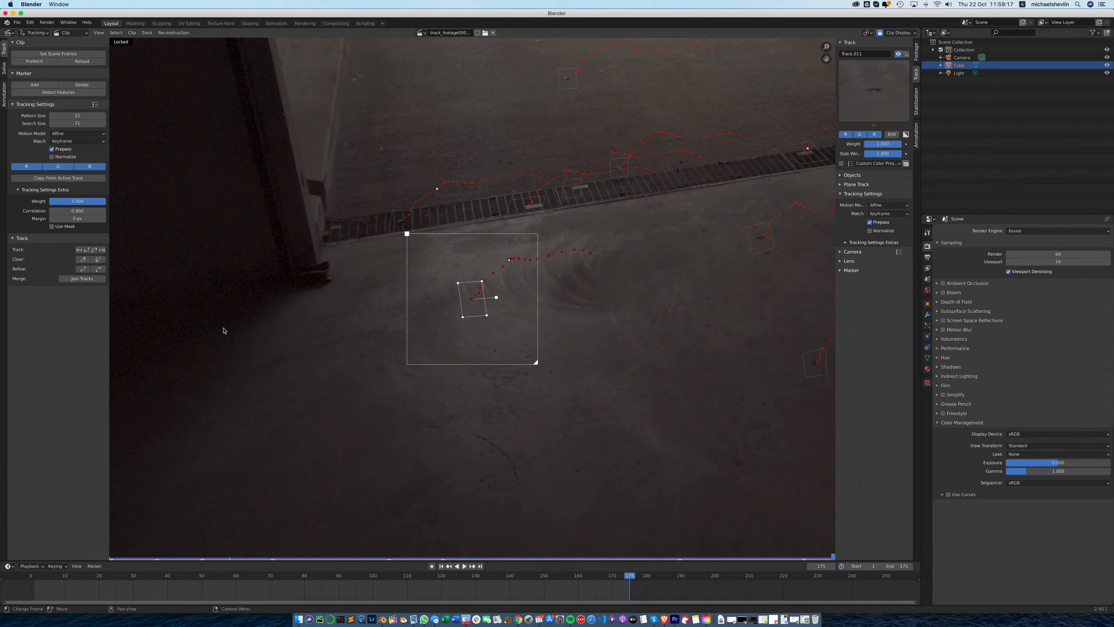
- Lock the door-post floor track, select all tracks, and scrub from frame 175 back to frame 2 to check them
{"action": "key", "text": "ctrl+l"}
{"action": "scroll", "coordinate": [662, 251], "scroll_direction": "down", "scroll_amount": 3}
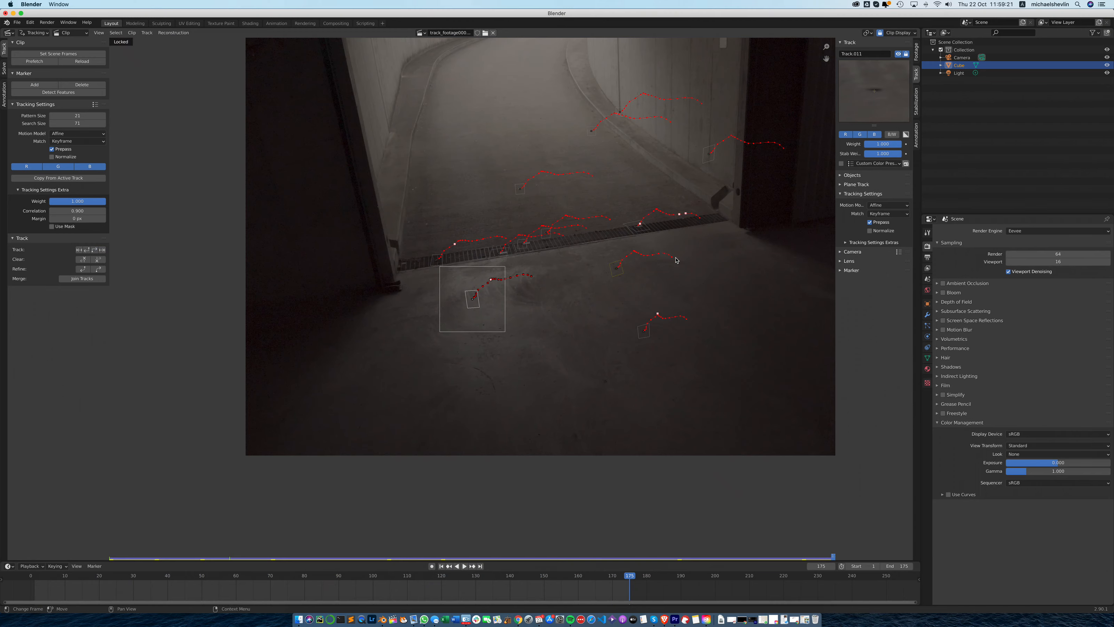
{"action": "key", "text": "a"}
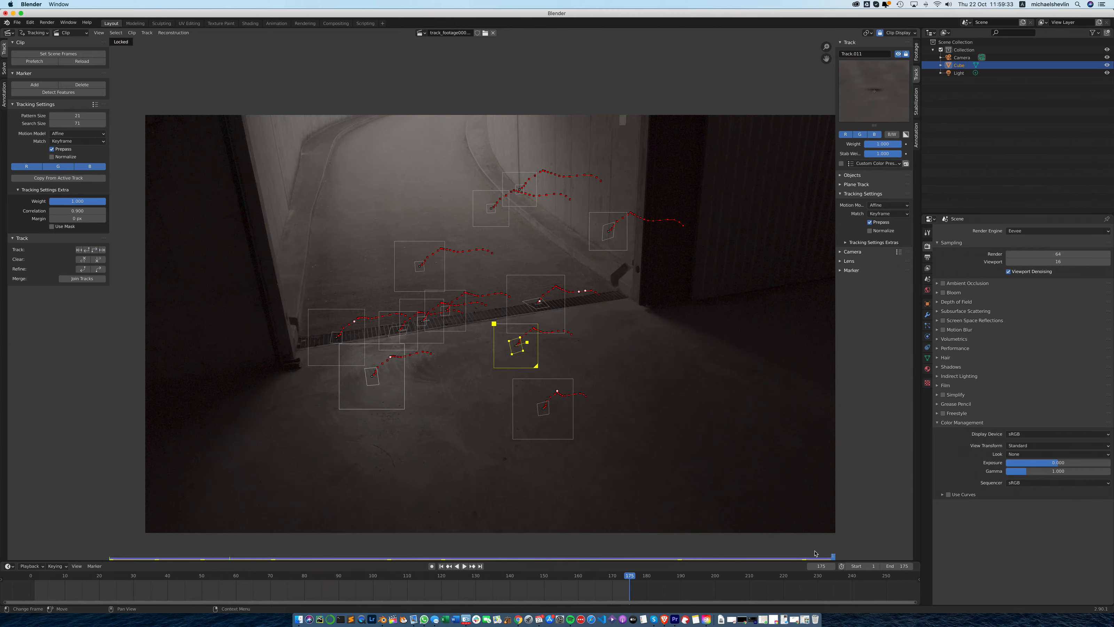
{"action": "left_click_drag", "start_coordinate": [824, 554], "coordinate": [120, 542]}
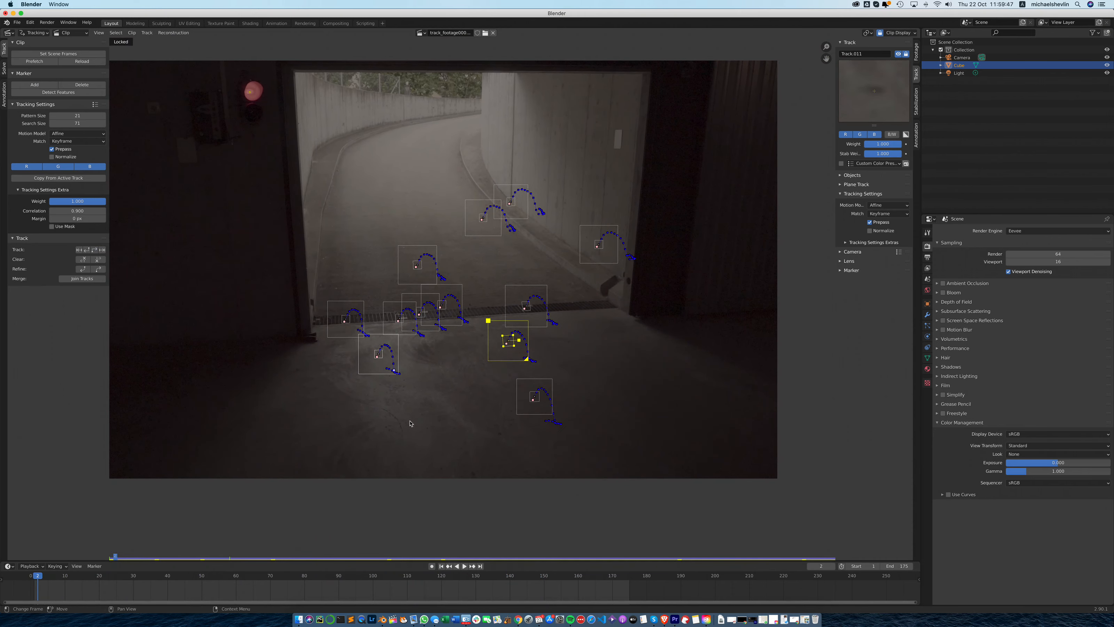
- Add a marker at frame 2 on the foreground floor crack, scale up its pattern area, and track it forward
{"action": "left_click", "coordinate": [31, 84]}
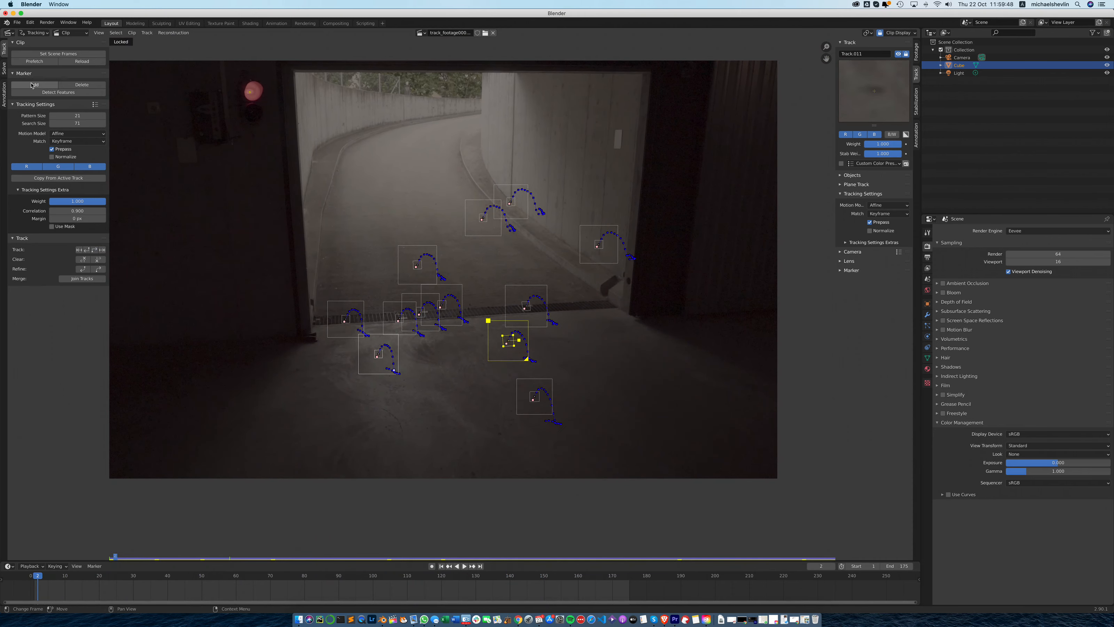
{"action": "left_click", "coordinate": [393, 419]}
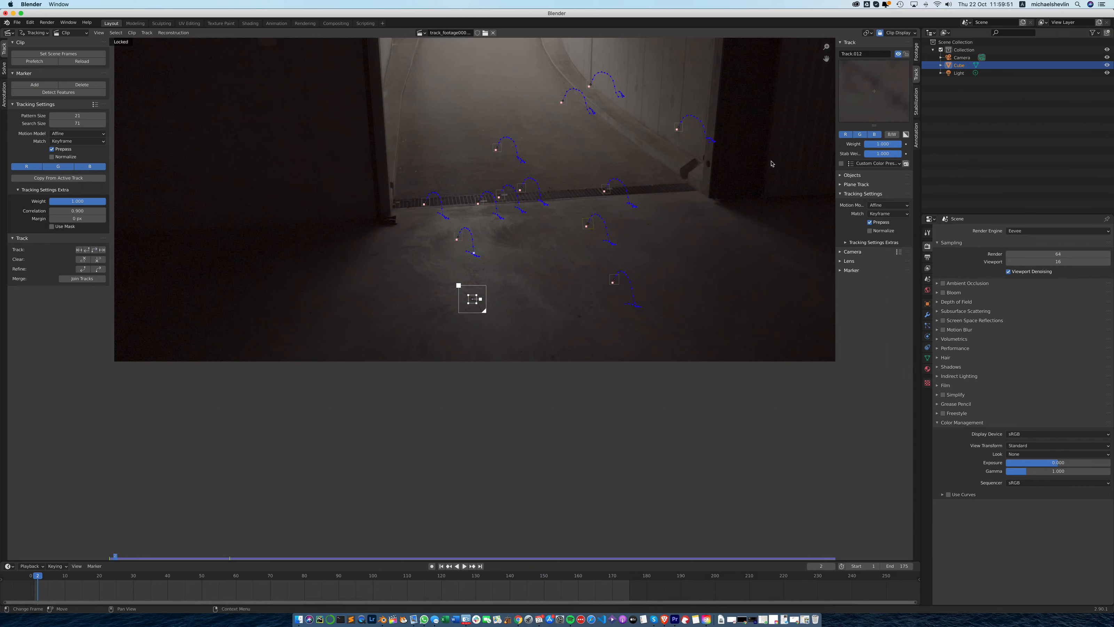
{"action": "mouse_move", "coordinate": [472, 299]}
{"action": "left_mouse_down"}
{"action": "mouse_move", "coordinate": [530, 314]}
{"action": "mouse_move", "coordinate": [491, 316]}
{"action": "mouse_move", "coordinate": [486, 298]}
{"action": "left_mouse_up"}
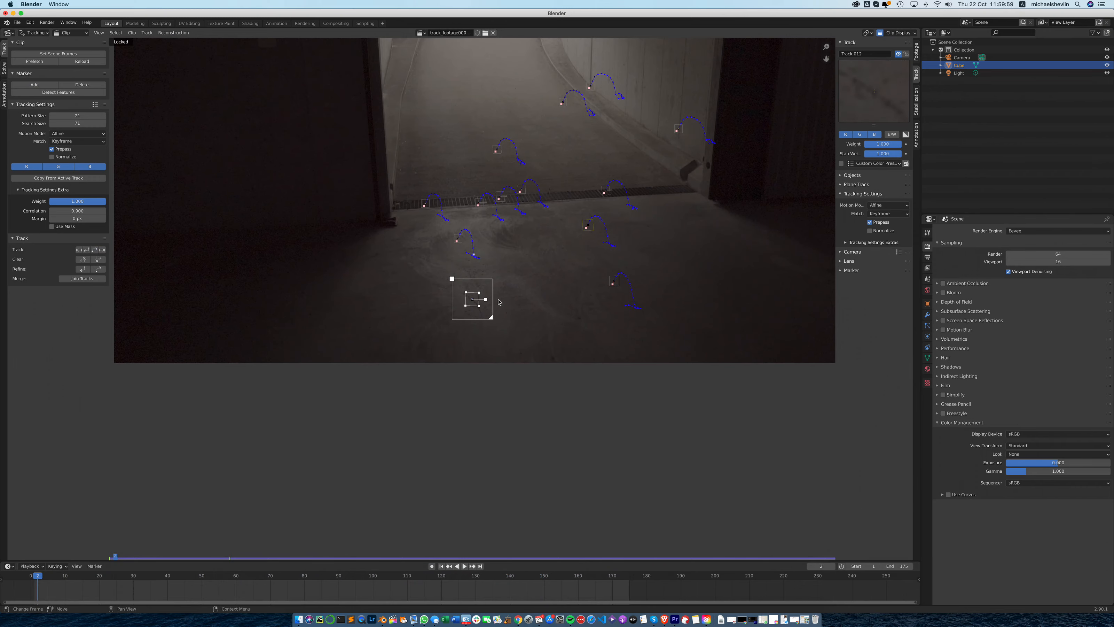
{"action": "left_click", "coordinate": [95, 250]}
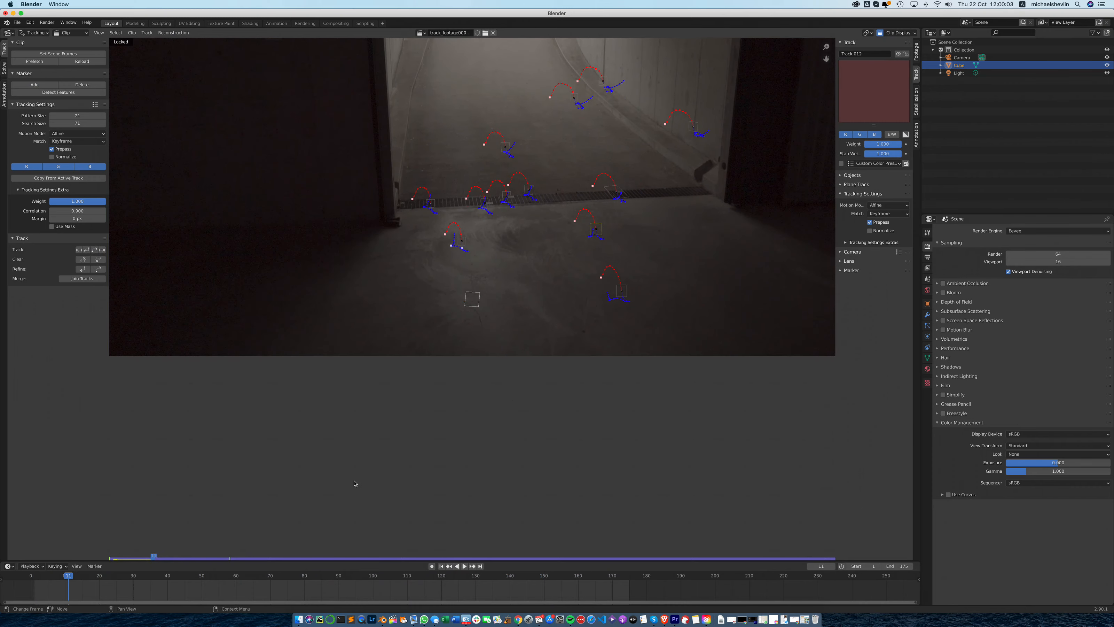
- Retry tracking the foreground crack marker from frame 10 with a larger search area, and delete its track
{"action": "left_click", "coordinate": [150, 559]}
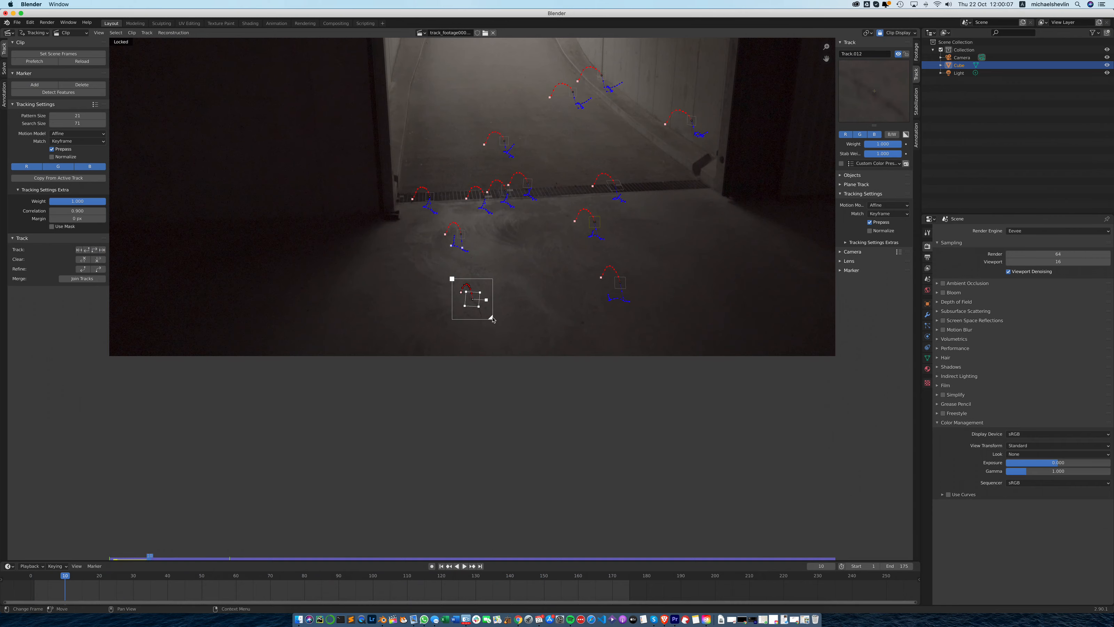
{"action": "left_click_drag", "start_coordinate": [491, 317], "coordinate": [500, 327]}
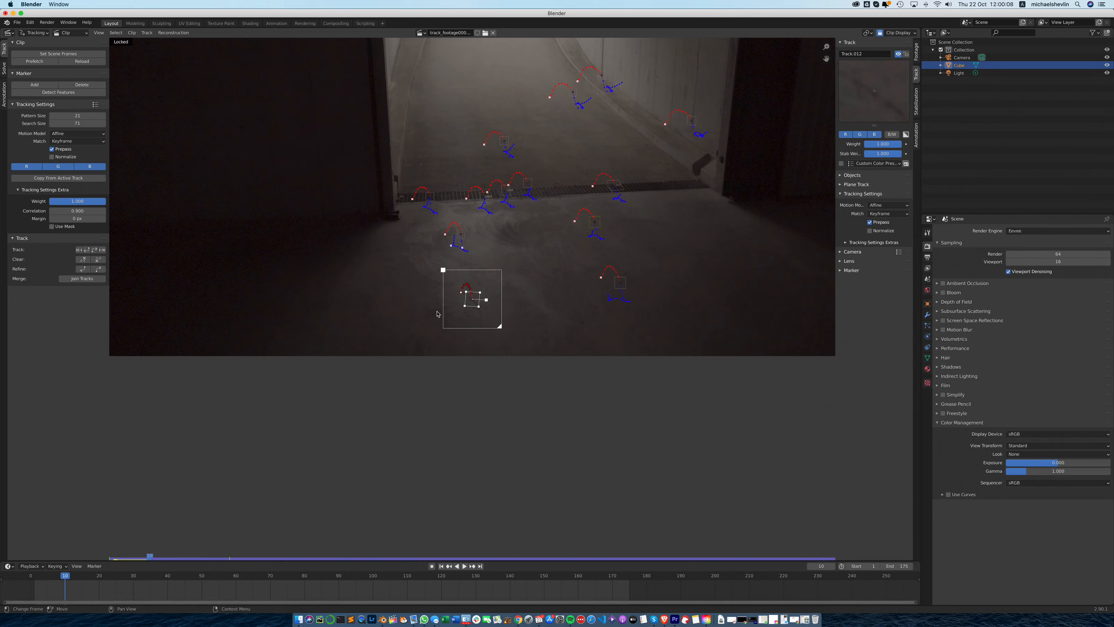
{"action": "left_click", "coordinate": [95, 249]}
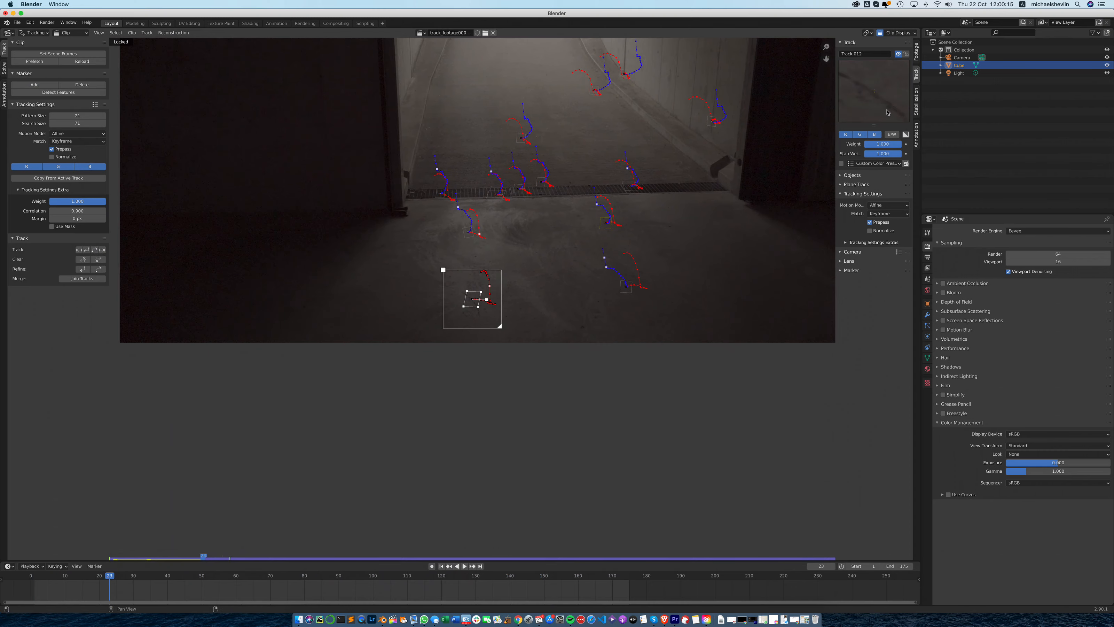
{"action": "key", "text": "x"}
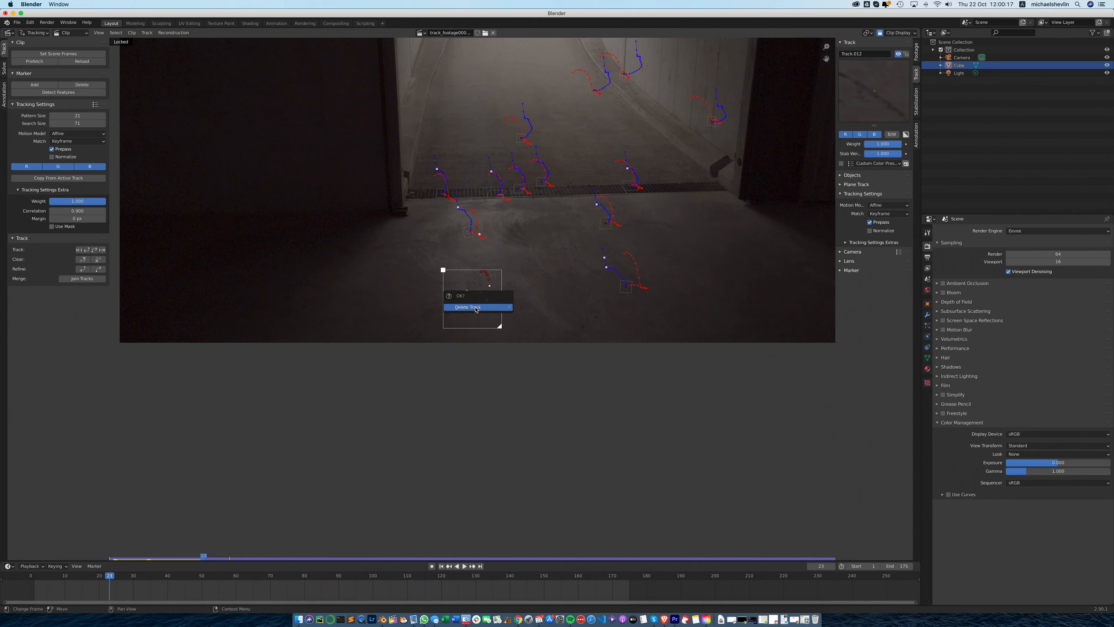
{"action": "left_click", "coordinate": [476, 307]}
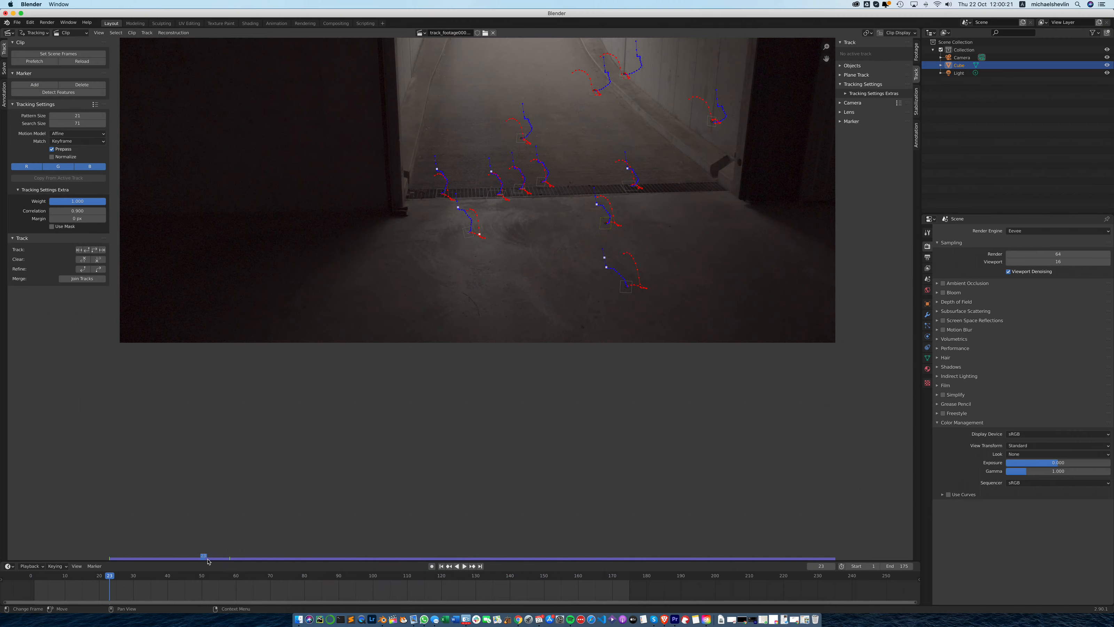
- Return to frame 1 and add a marker on the dark floor spot in front of the drain's right end
{"action": "left_click_drag", "start_coordinate": [204, 556], "coordinate": [109, 552]}
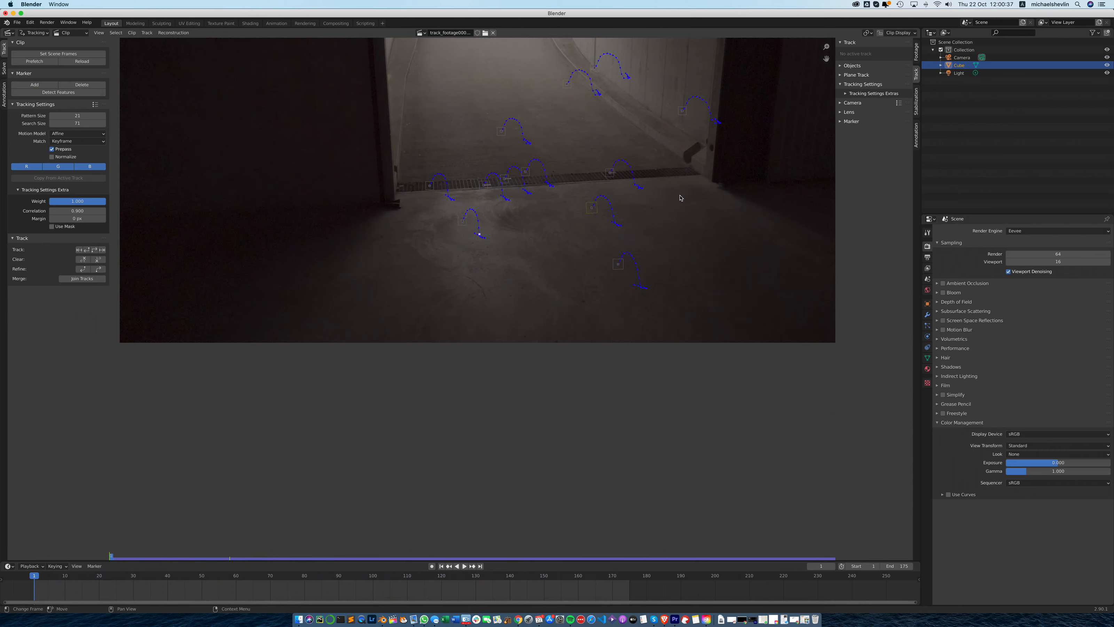
{"action": "left_click", "coordinate": [34, 84]}
{"action": "left_click", "coordinate": [652, 211]}
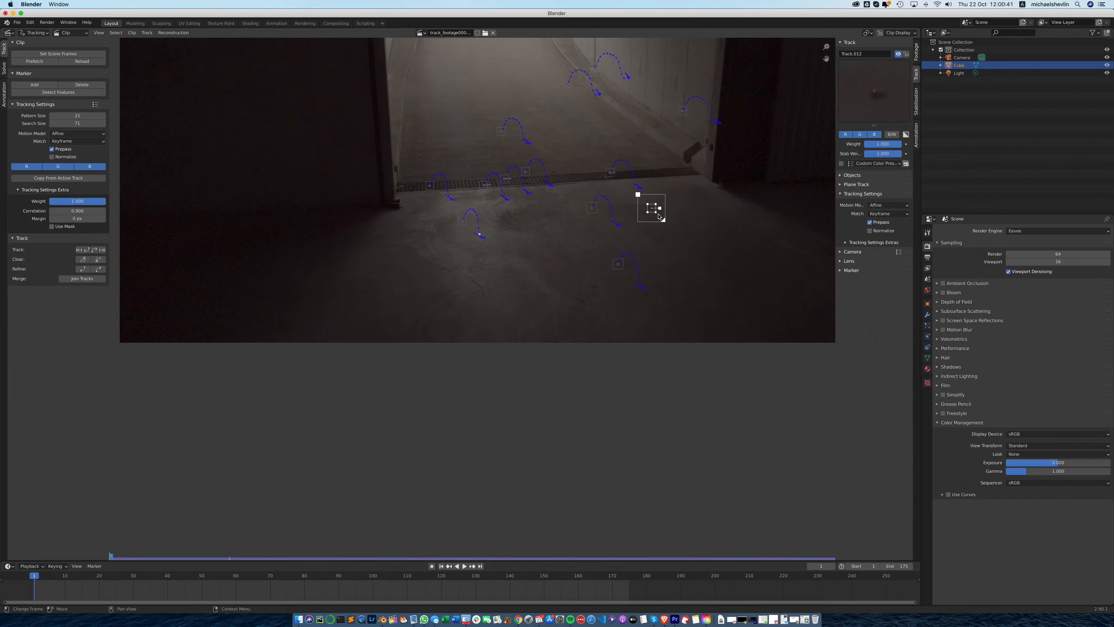
{"action": "scroll", "coordinate": [655, 212], "scroll_direction": "up", "scroll_amount": 2}
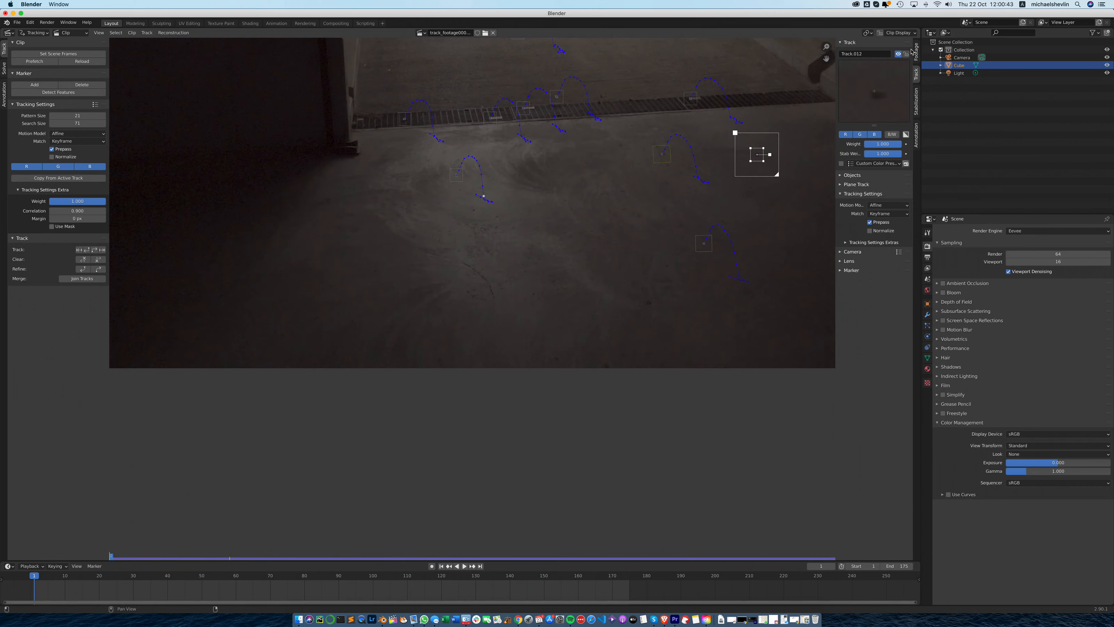
{"action": "left_click", "coordinate": [912, 35]}
{"action": "left_click", "coordinate": [852, 78]}
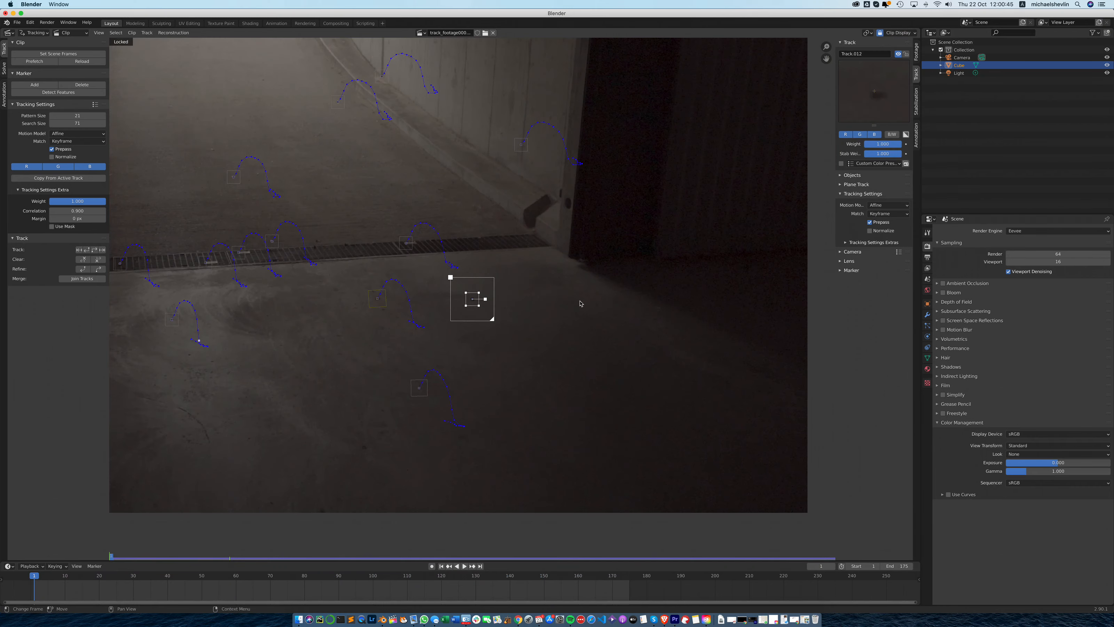
- Center the new marker on the dark floor spot, enlarge its search area, and track it forward from frame 1
{"action": "scroll", "coordinate": [477, 303], "scroll_direction": "up", "scroll_amount": 3}
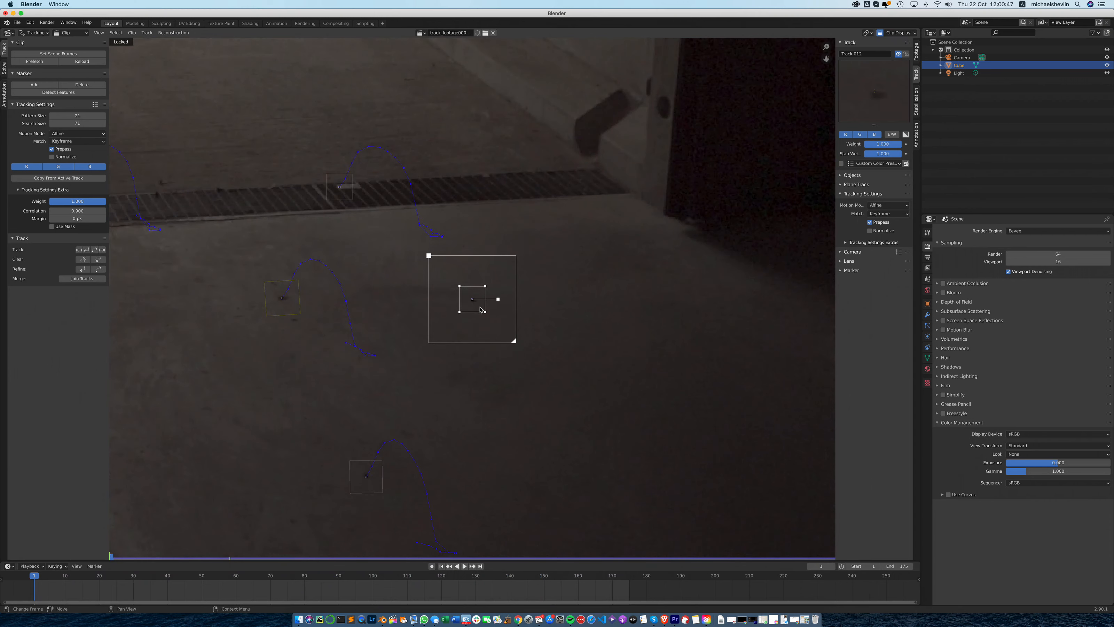
{"action": "scroll", "coordinate": [481, 309], "scroll_direction": "up", "scroll_amount": 3}
{"action": "key", "text": "g"}
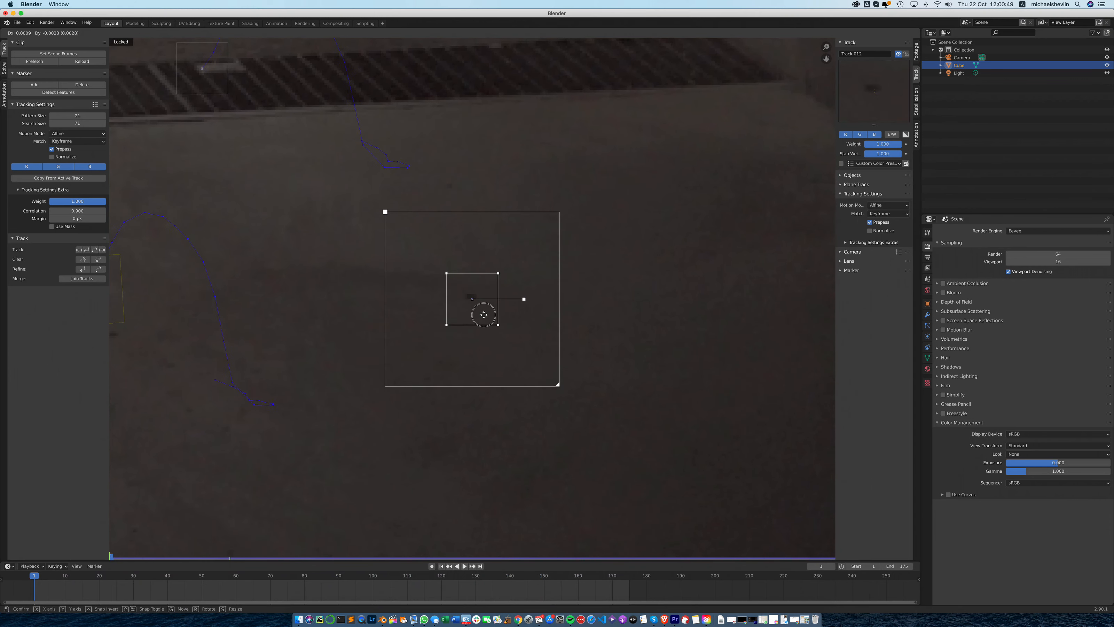
{"action": "left_click", "coordinate": [482, 312]}
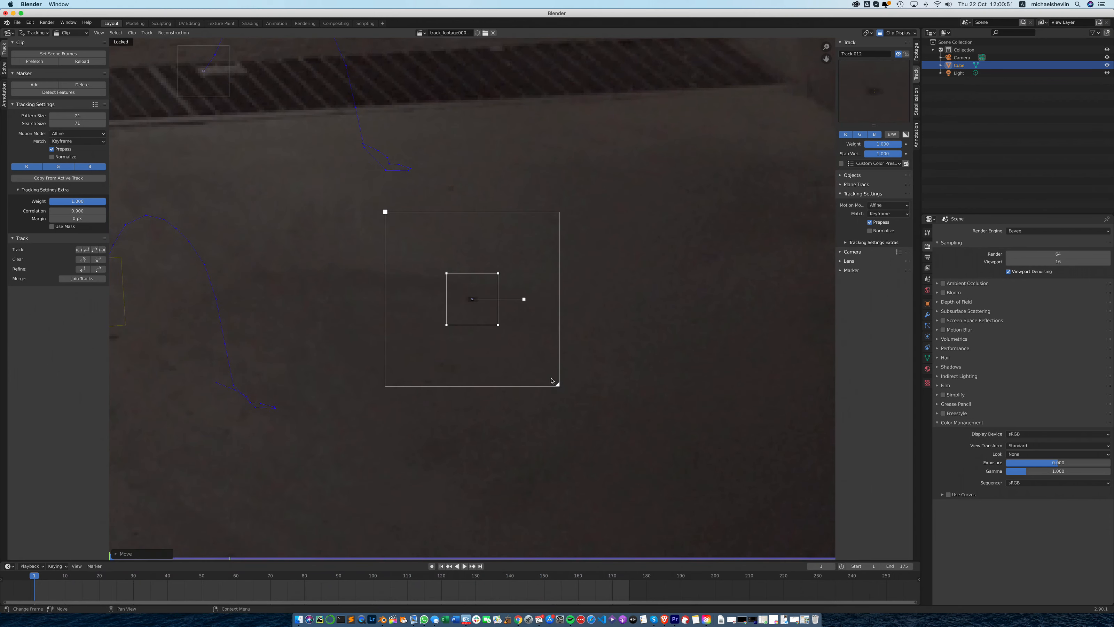
{"action": "left_click_drag", "start_coordinate": [557, 384], "coordinate": [587, 413]}
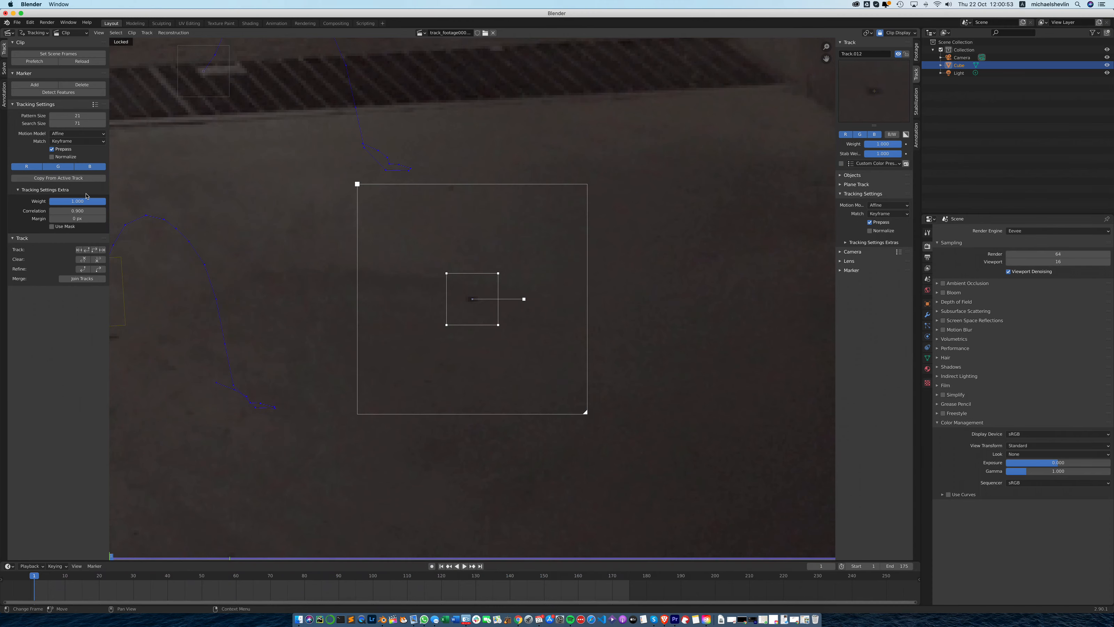
{"action": "left_click", "coordinate": [94, 249]}
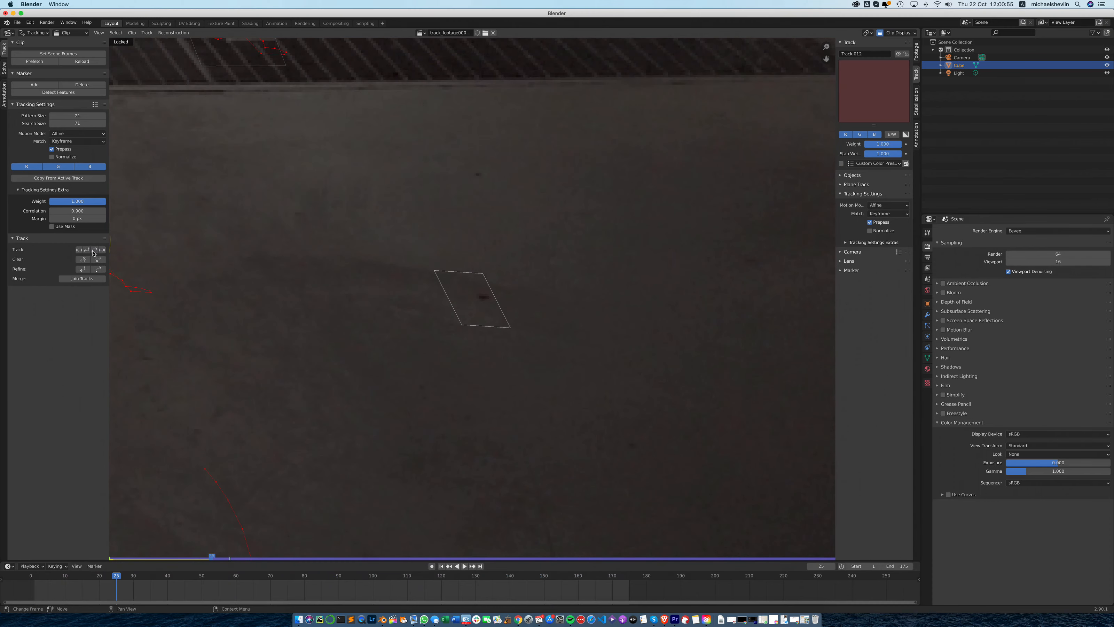
- Return to frame 24, rotate the dark floor spot marker's pattern area slightly, and track it forward
{"action": "left_click", "coordinate": [209, 556]}
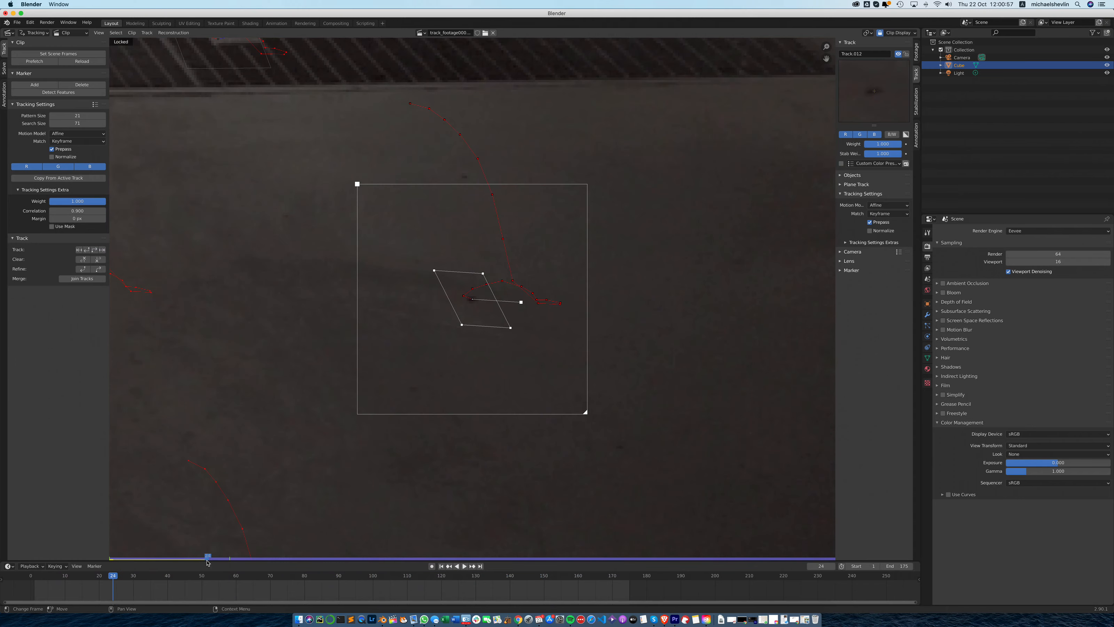
{"action": "left_click_drag", "start_coordinate": [521, 302], "coordinate": [521, 292]}
{"action": "left_click", "coordinate": [94, 249]}
{"action": "left_click", "coordinate": [94, 250]}
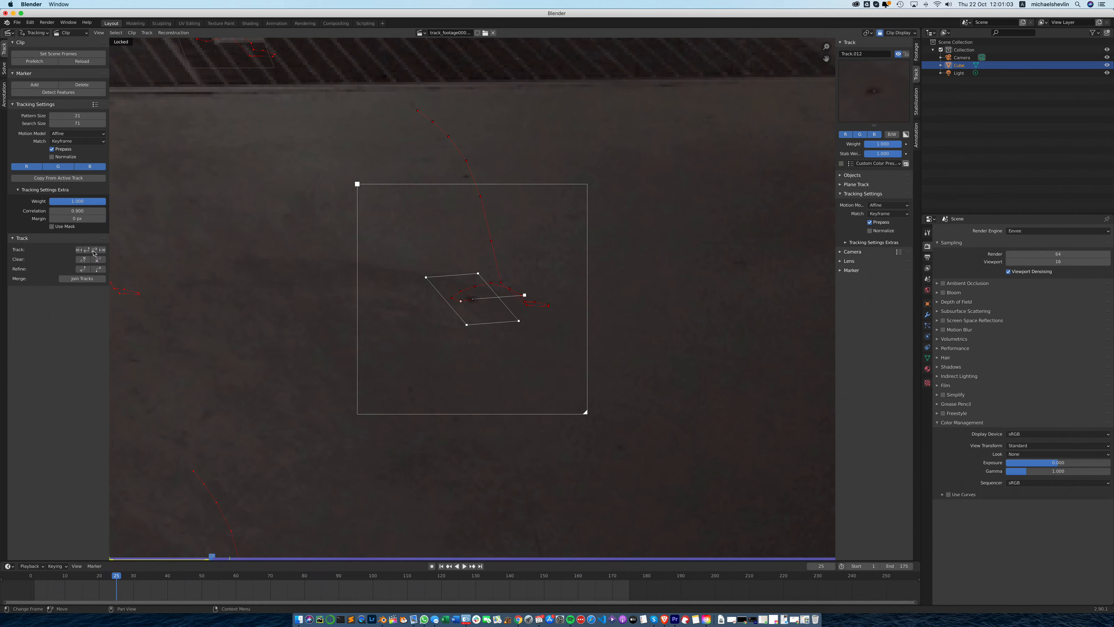
- Return to frame 30, adjust the floor spot marker's pattern area, slightly enlarge its search area, and track it forward
{"action": "left_click", "coordinate": [233, 558]}
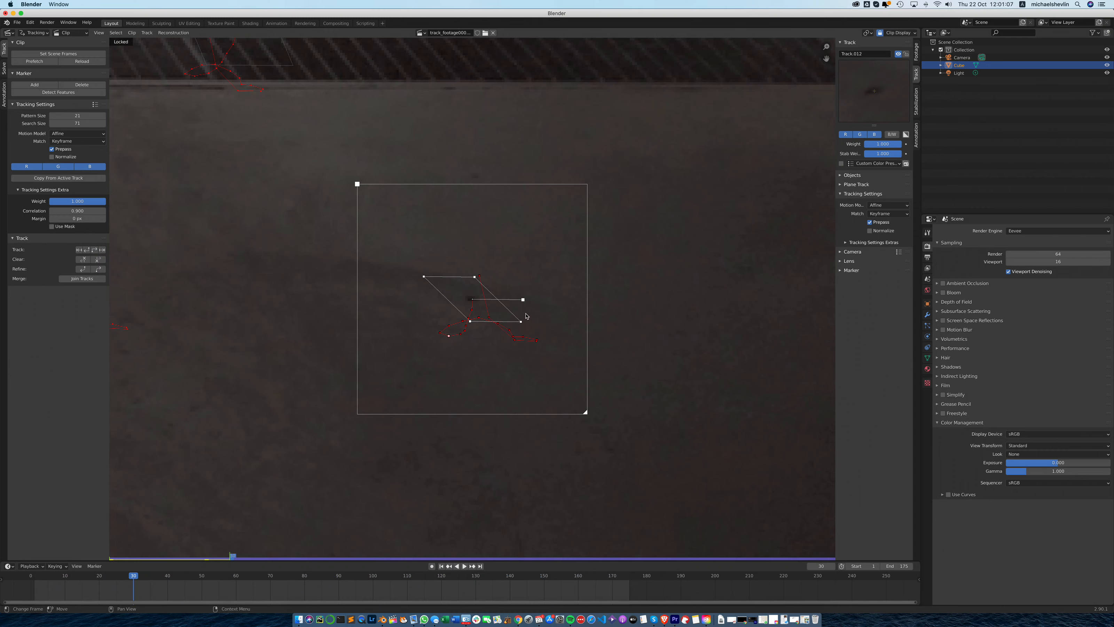
{"action": "left_click_drag", "start_coordinate": [520, 321], "coordinate": [458, 321]}
{"action": "left_click_drag", "start_coordinate": [424, 276], "coordinate": [491, 276]}
{"action": "left_click_drag", "start_coordinate": [587, 415], "coordinate": [603, 429]}
{"action": "left_click", "coordinate": [94, 250]}
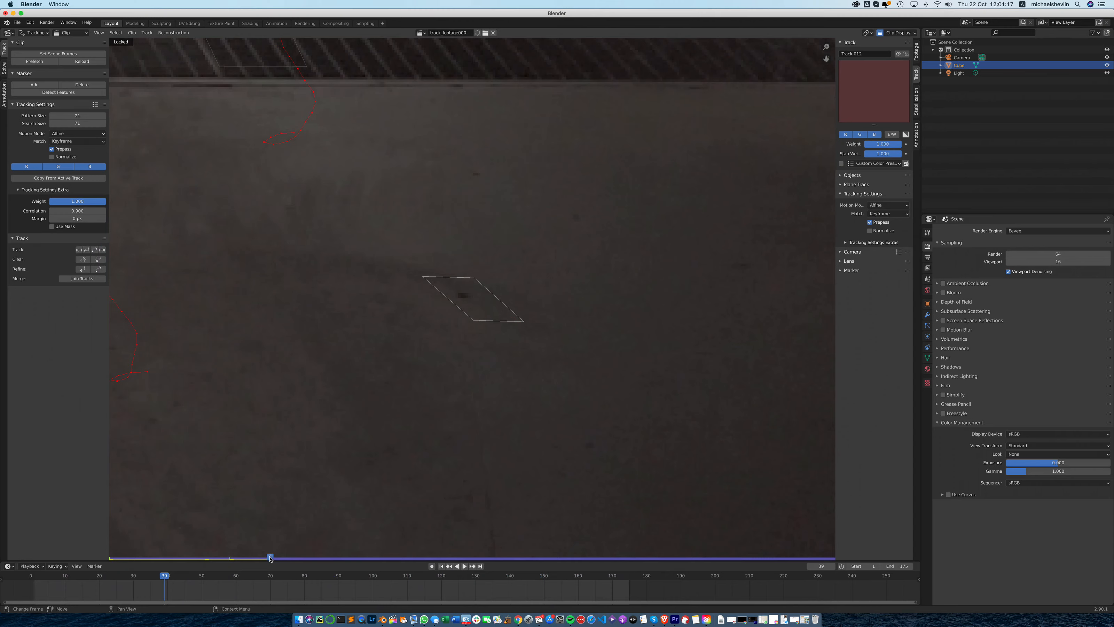
- Resume tracking the floor spot from frame 38 with a rotated pattern area and from frame 45 with a larger search area
{"action": "left_click_drag", "start_coordinate": [269, 556], "coordinate": [265, 558]}
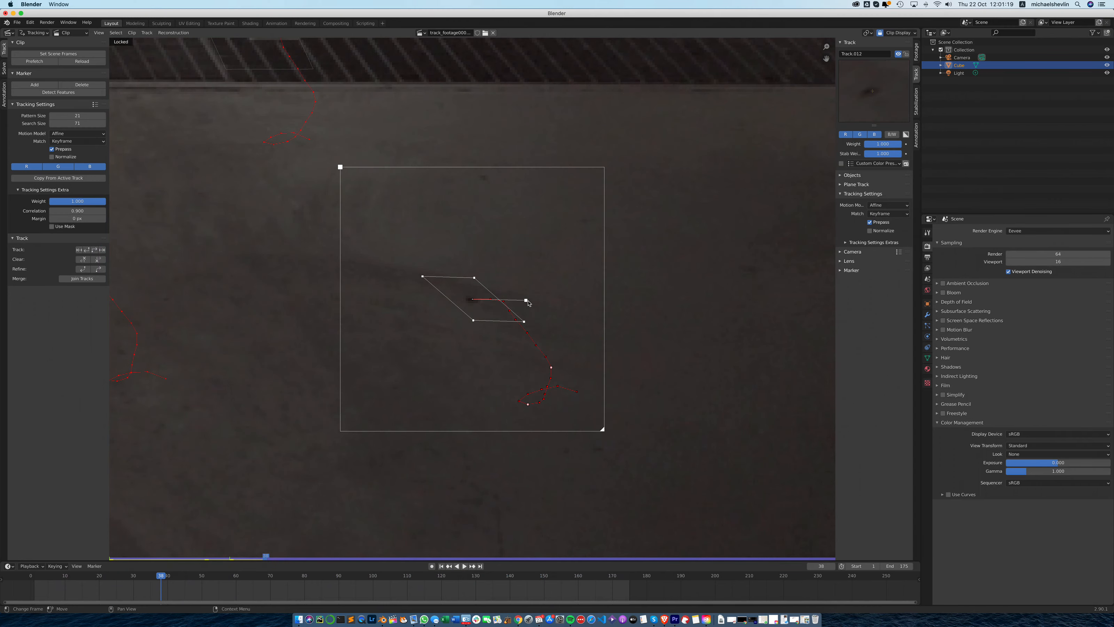
{"action": "left_click_drag", "start_coordinate": [528, 301], "coordinate": [527, 285]}
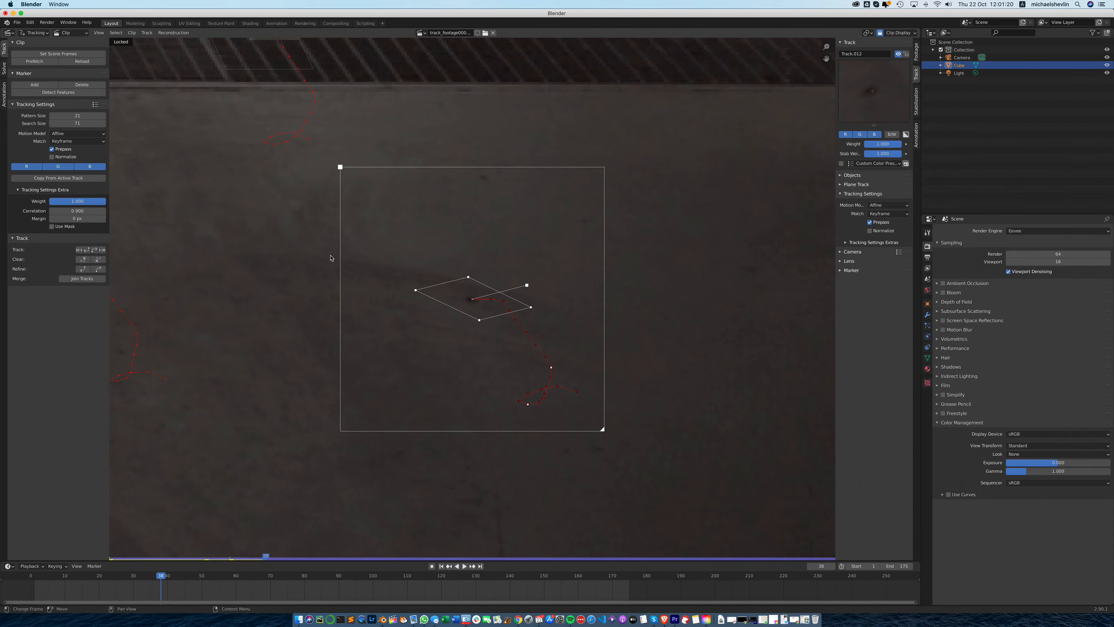
{"action": "left_click", "coordinate": [94, 250]}
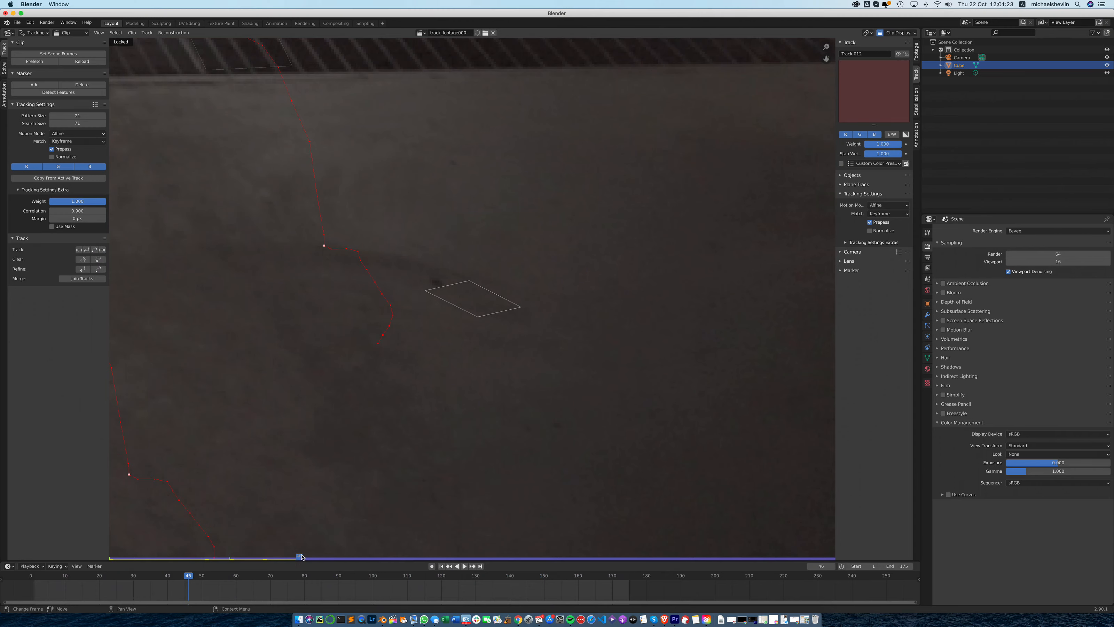
{"action": "left_click_drag", "start_coordinate": [302, 556], "coordinate": [297, 557]}
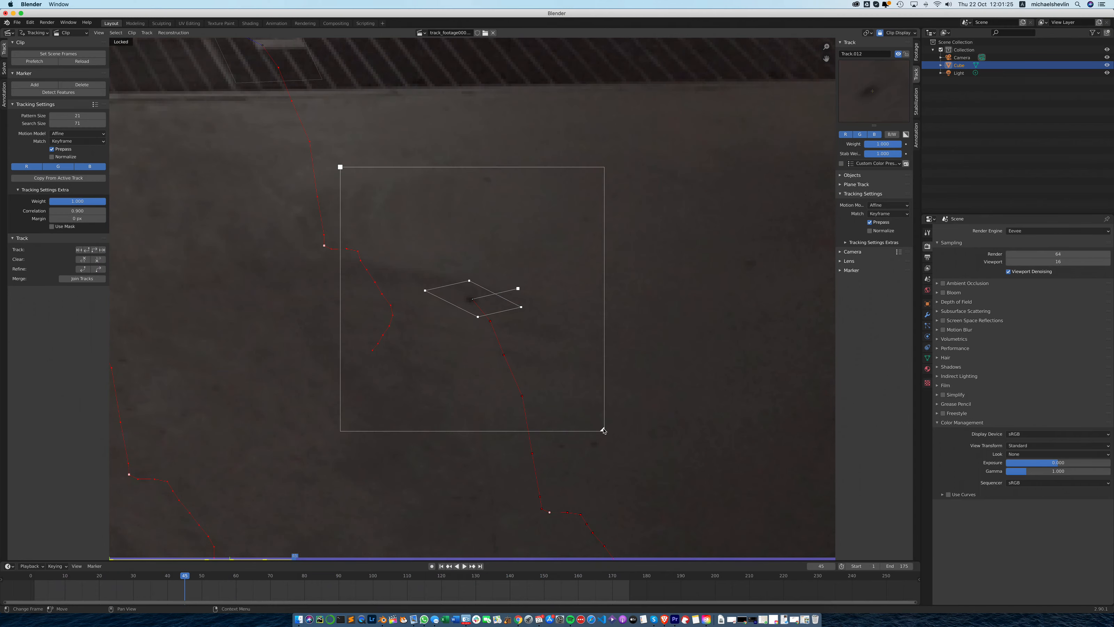
{"action": "left_click_drag", "start_coordinate": [603, 430], "coordinate": [644, 471]}
{"action": "left_click", "coordinate": [102, 249]}
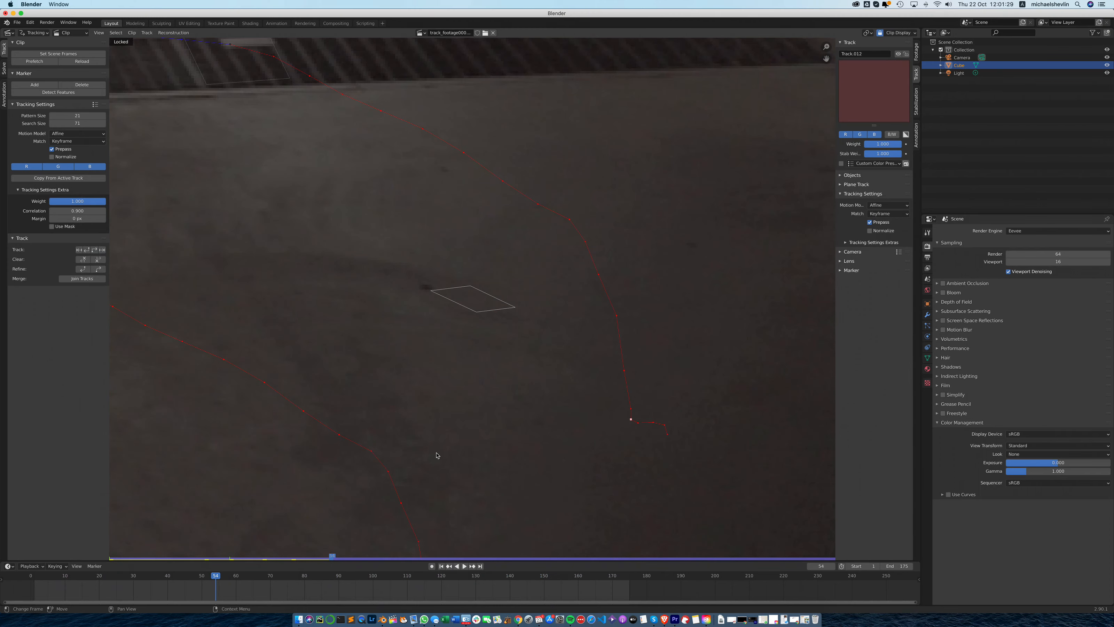
- Return to frame 53, rotate and scale up the floor spot marker's pattern area, and track it forward
{"action": "scroll", "coordinate": [455, 379], "scroll_direction": "down", "scroll_amount": 3}
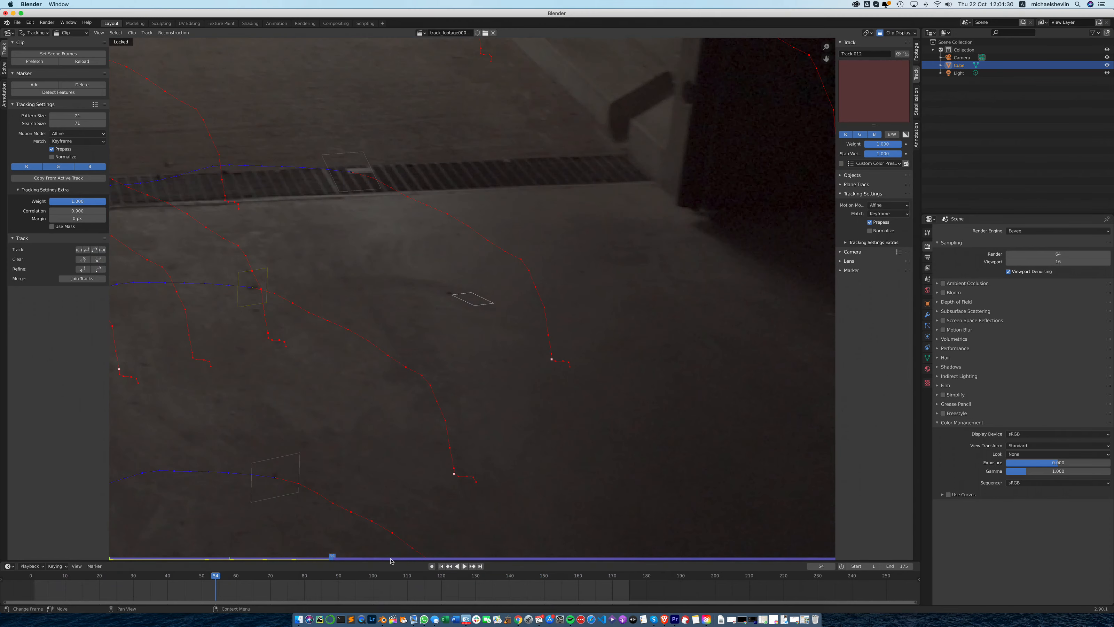
{"action": "left_click", "coordinate": [328, 557]}
{"action": "left_click", "coordinate": [472, 299]}
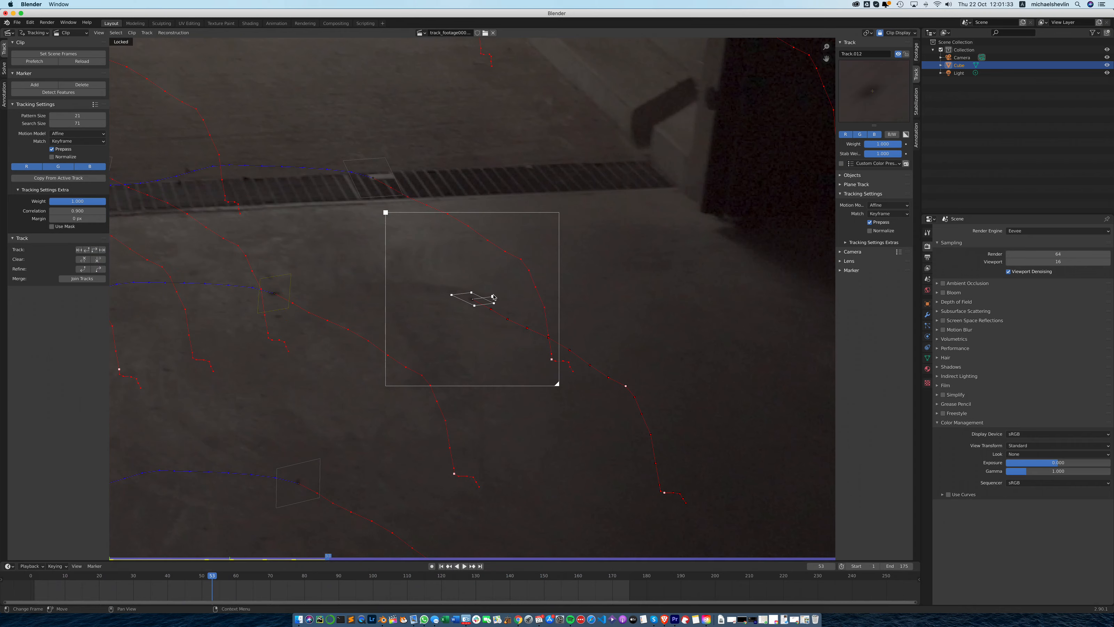
{"action": "left_click_drag", "start_coordinate": [493, 296], "coordinate": [503, 286]}
{"action": "left_click", "coordinate": [102, 249]}
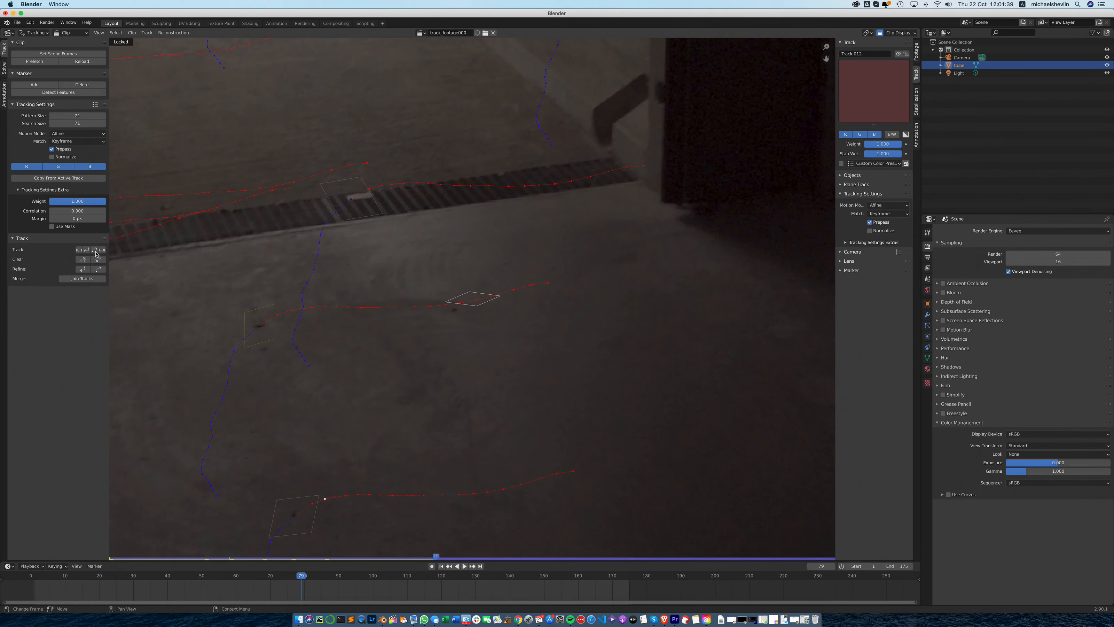
- Return to frame 78, rotate the floor spot marker's pattern area to follow the spot, and track it forward
{"action": "mouse_move", "coordinate": [437, 559]}
{"action": "left_mouse_down"}
{"action": "mouse_move", "coordinate": [453, 556]}
{"action": "mouse_move", "coordinate": [428, 553]}
{"action": "left_mouse_up"}
{"action": "left_click_drag", "start_coordinate": [498, 289], "coordinate": [505, 301]}
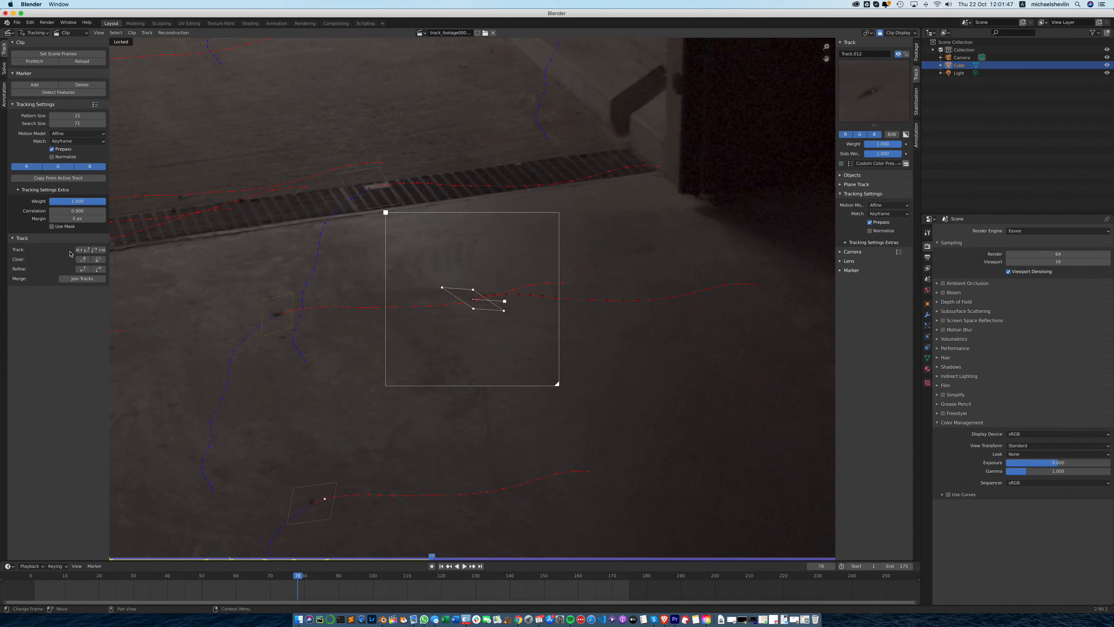
{"action": "left_click", "coordinate": [95, 249]}
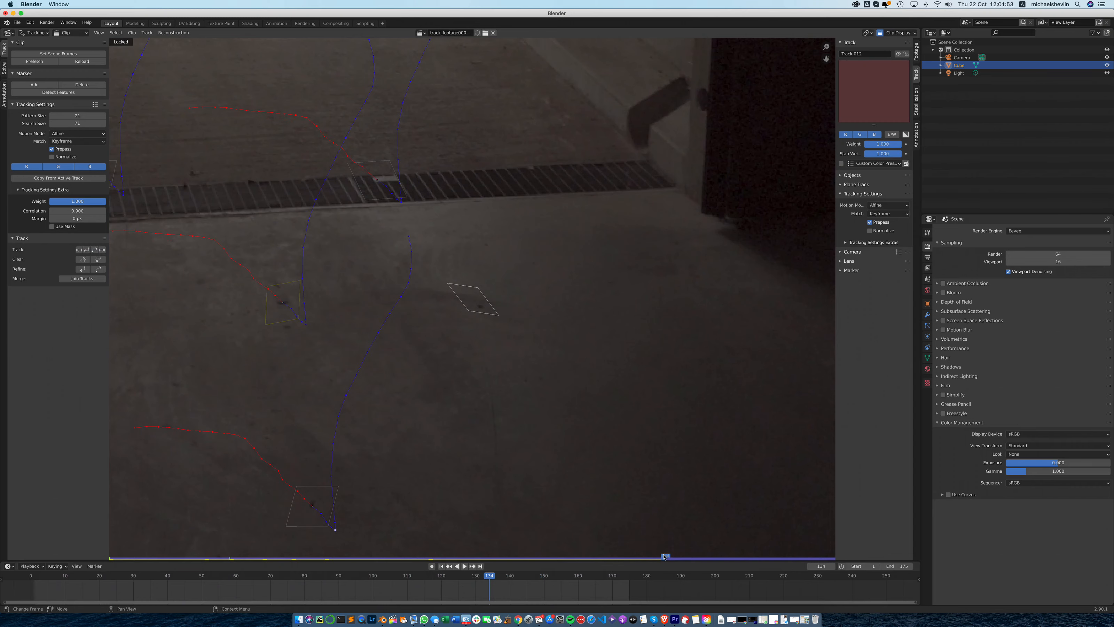
- Step back one frame from 134, readjust the floor spot marker's pattern area, and continue tracking forward
{"action": "left_click_drag", "start_coordinate": [664, 556], "coordinate": [661, 556]}
{"action": "left_click_drag", "start_coordinate": [504, 308], "coordinate": [508, 297]}
{"action": "left_click", "coordinate": [95, 249]}
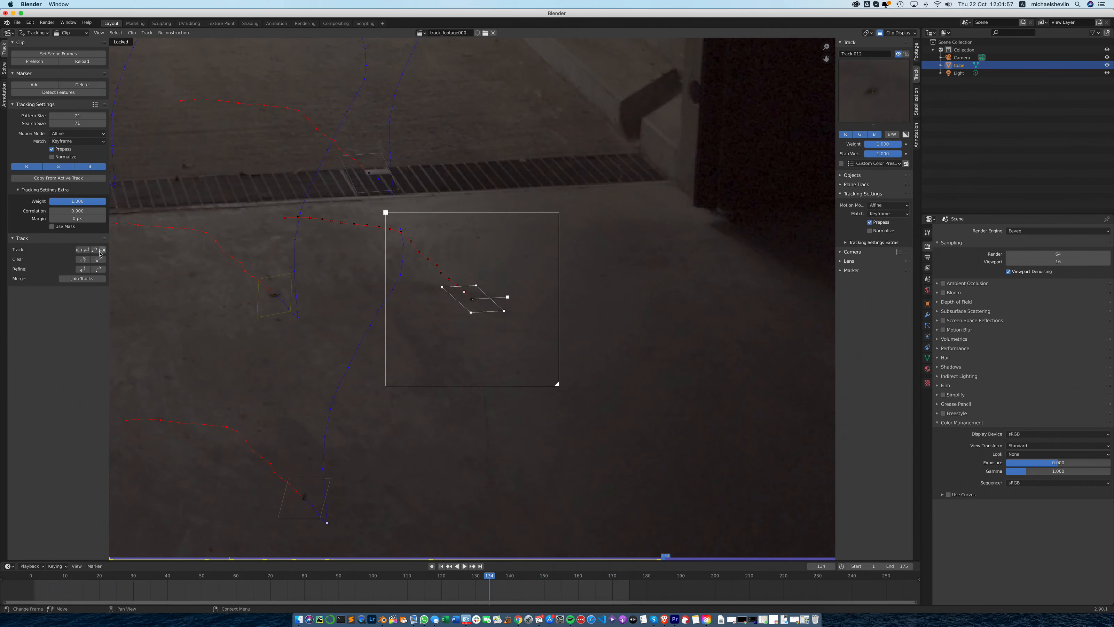
{"action": "left_click", "coordinate": [96, 251]}
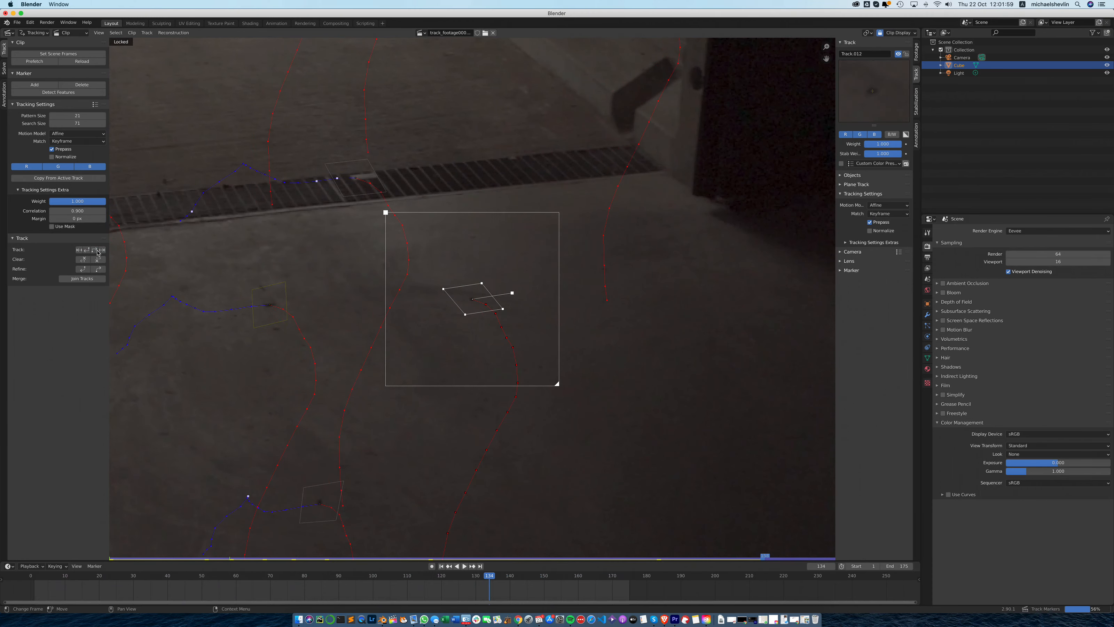
- Return to frame 158, rotate the floor spot marker's pattern area, and track it forward
{"action": "left_click_drag", "start_coordinate": [769, 557], "coordinate": [761, 553]}
{"action": "left_click_drag", "start_coordinate": [512, 292], "coordinate": [513, 303]}
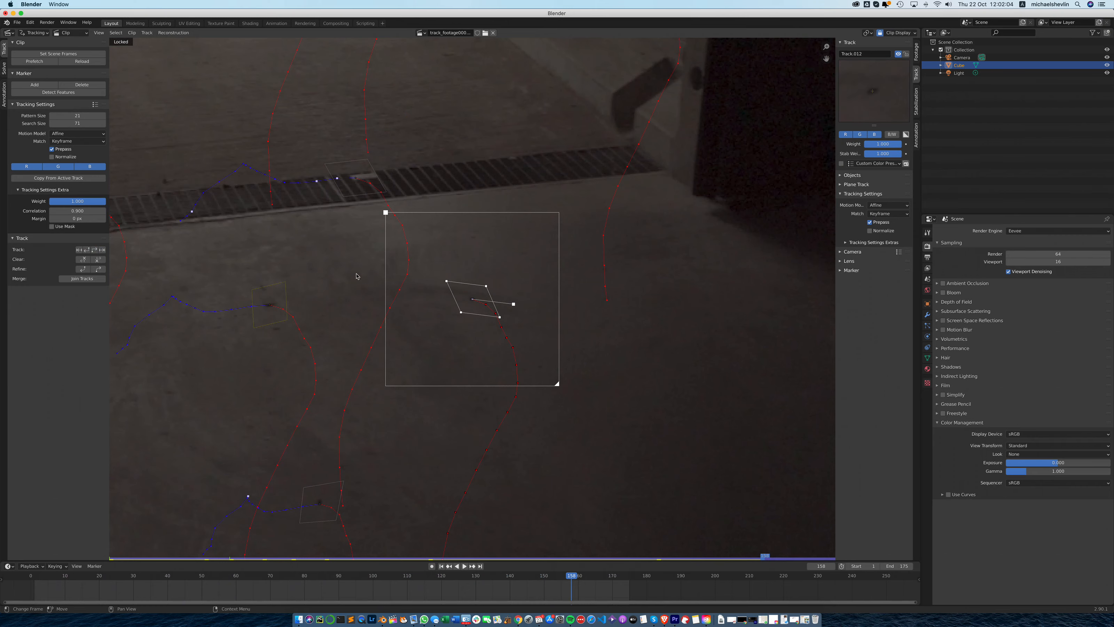
{"action": "left_click", "coordinate": [97, 251]}
{"action": "left_click", "coordinate": [95, 251]}
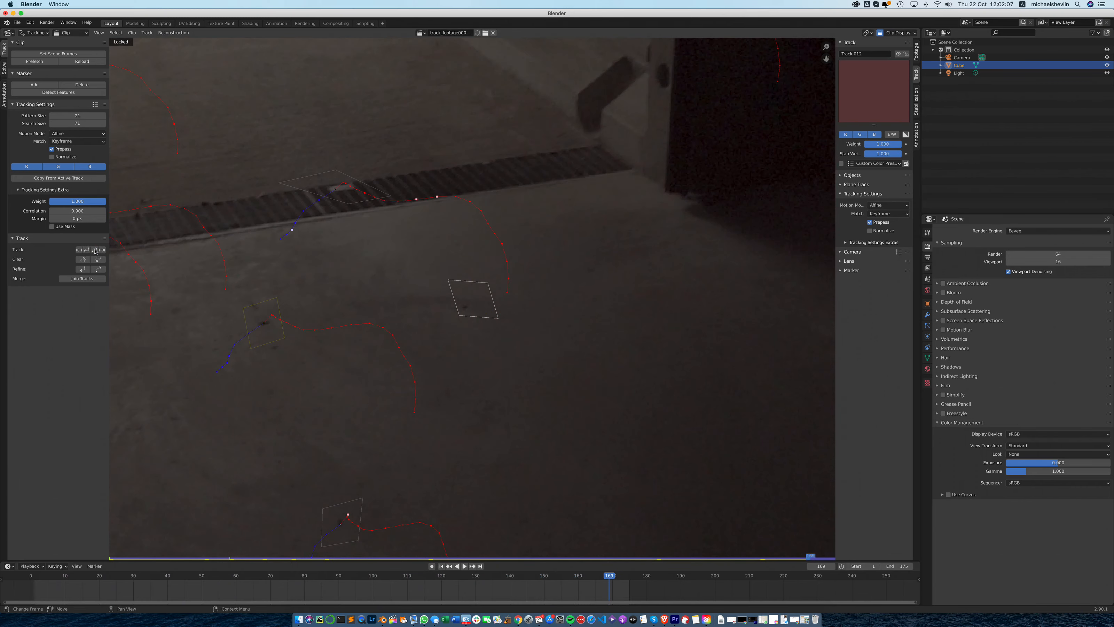
- Return to frame 168, rotate the floor spot marker's pattern area, and track it through frame 175
{"action": "left_click_drag", "start_coordinate": [814, 559], "coordinate": [805, 558]}
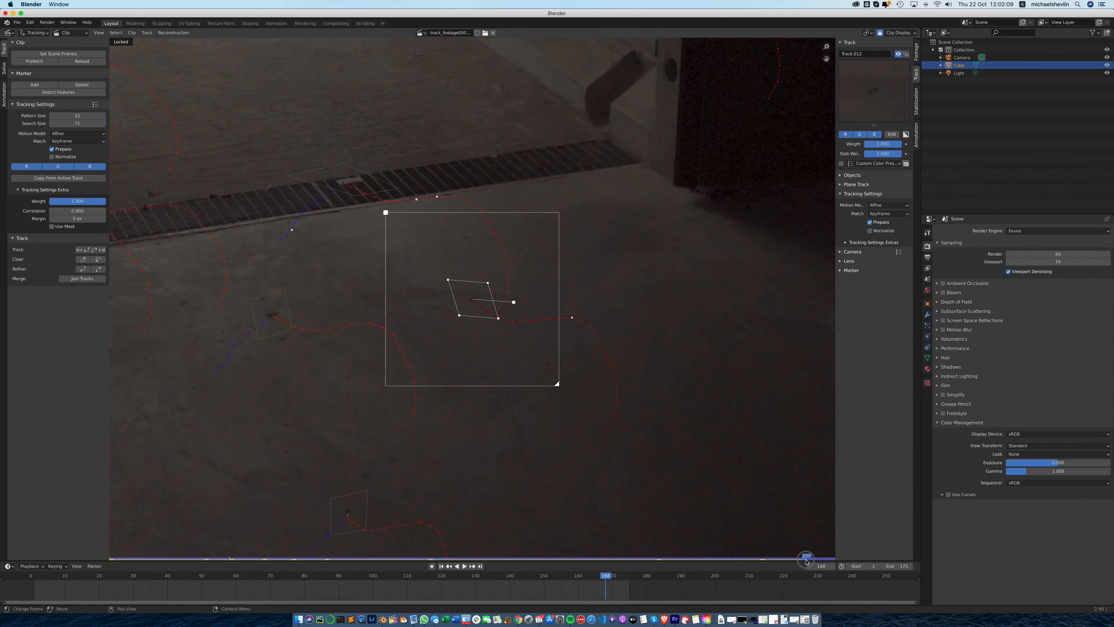
{"action": "left_click_drag", "start_coordinate": [514, 305], "coordinate": [517, 294]}
{"action": "left_click", "coordinate": [98, 252]}
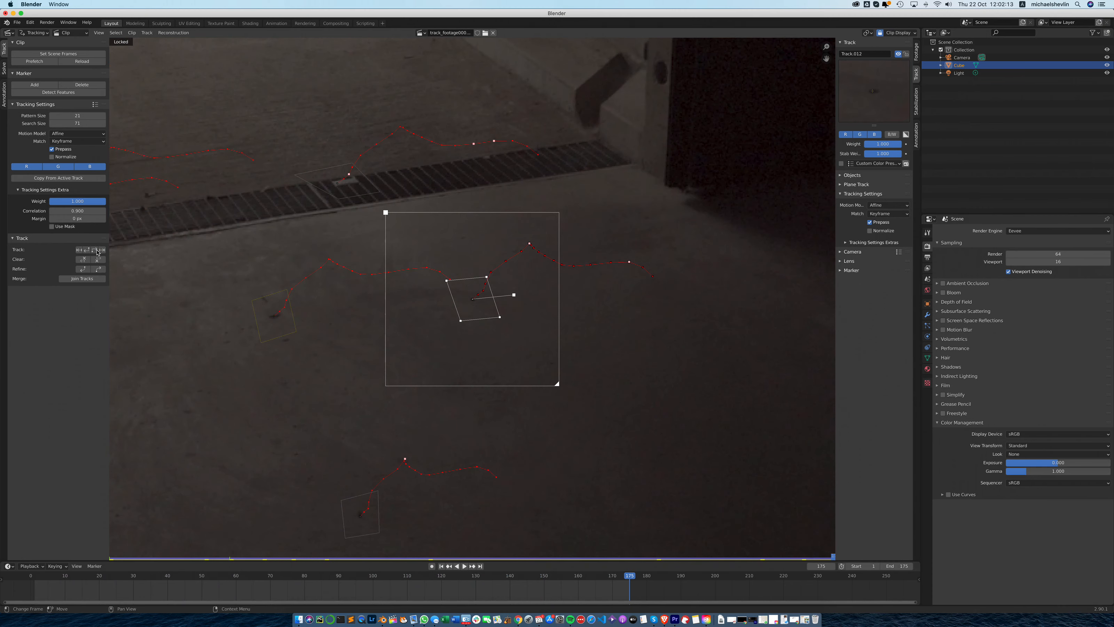
- Lock the finished floor spot track and select all tracks in the clip
{"action": "key", "text": "ctrl+l"}
{"action": "scroll", "coordinate": [540, 322], "scroll_direction": "down", "scroll_amount": 4}
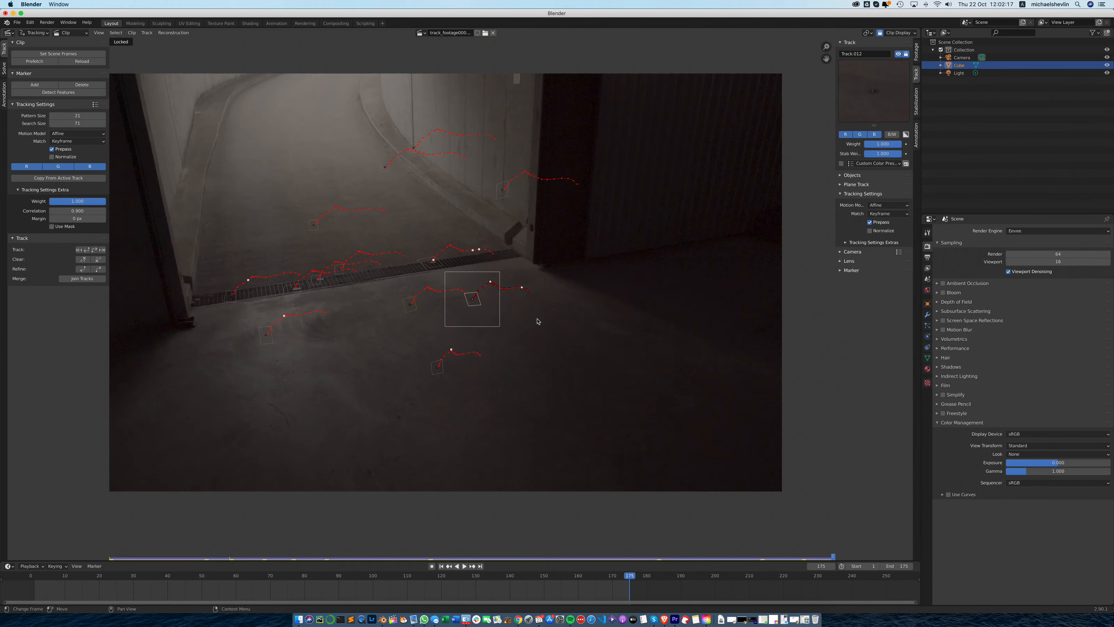
{"action": "key", "text": "a"}
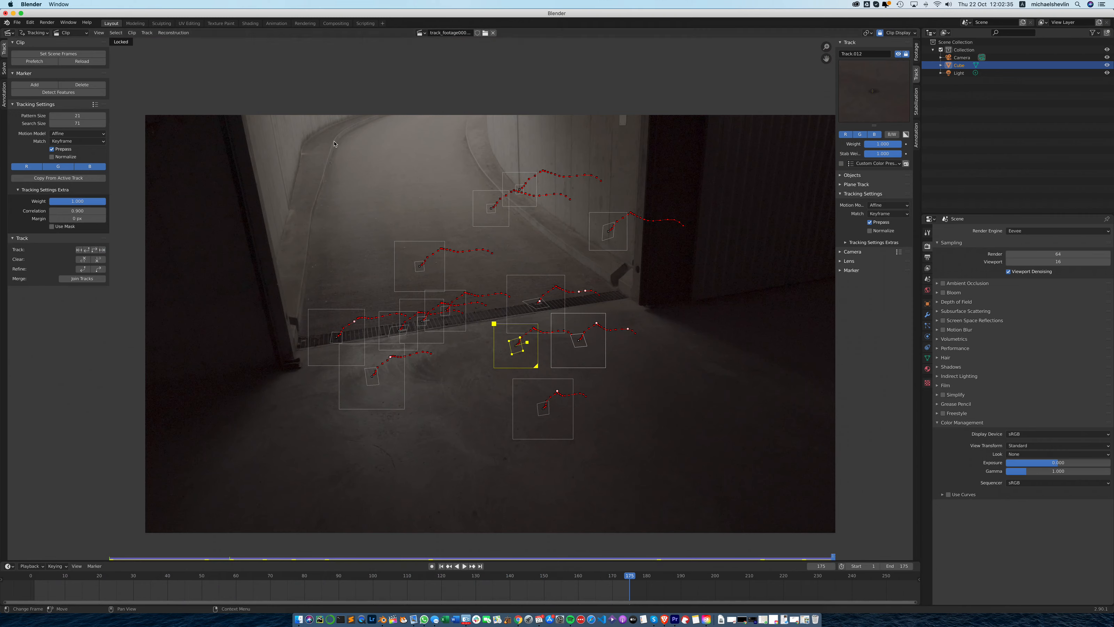
- Save the project over the existing track01.blend in the Blender Tracking folder
{"action": "key", "text": "super+shift+s"}
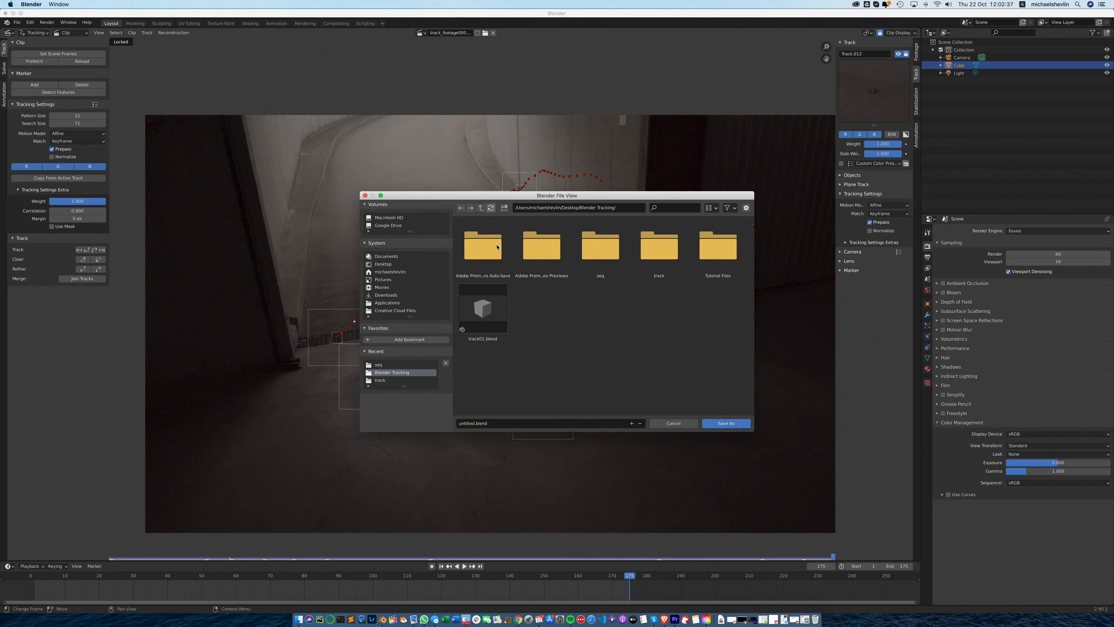
{"action": "left_click", "coordinate": [463, 423]}
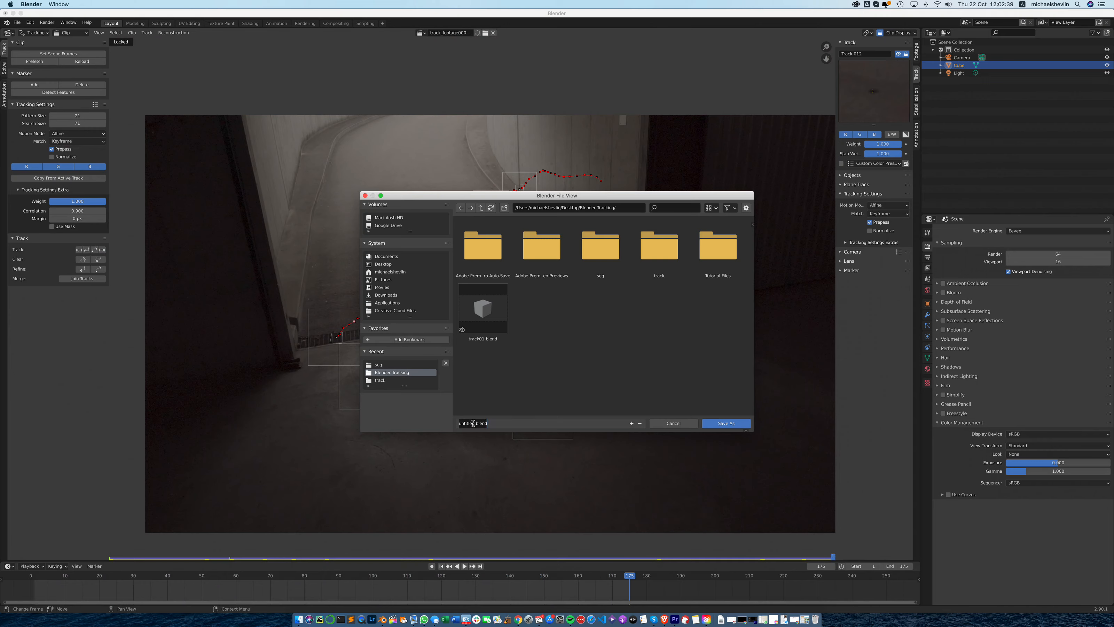
{"action": "left_click", "coordinate": [488, 302]}
{"action": "left_click", "coordinate": [491, 334]}
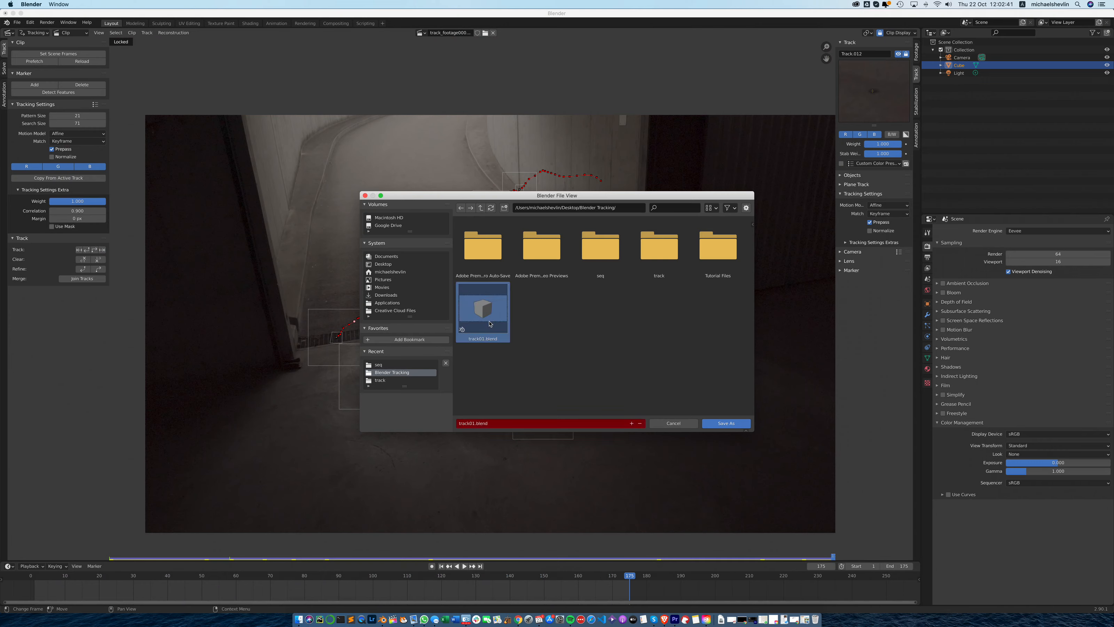
{"action": "left_click", "coordinate": [724, 422]}
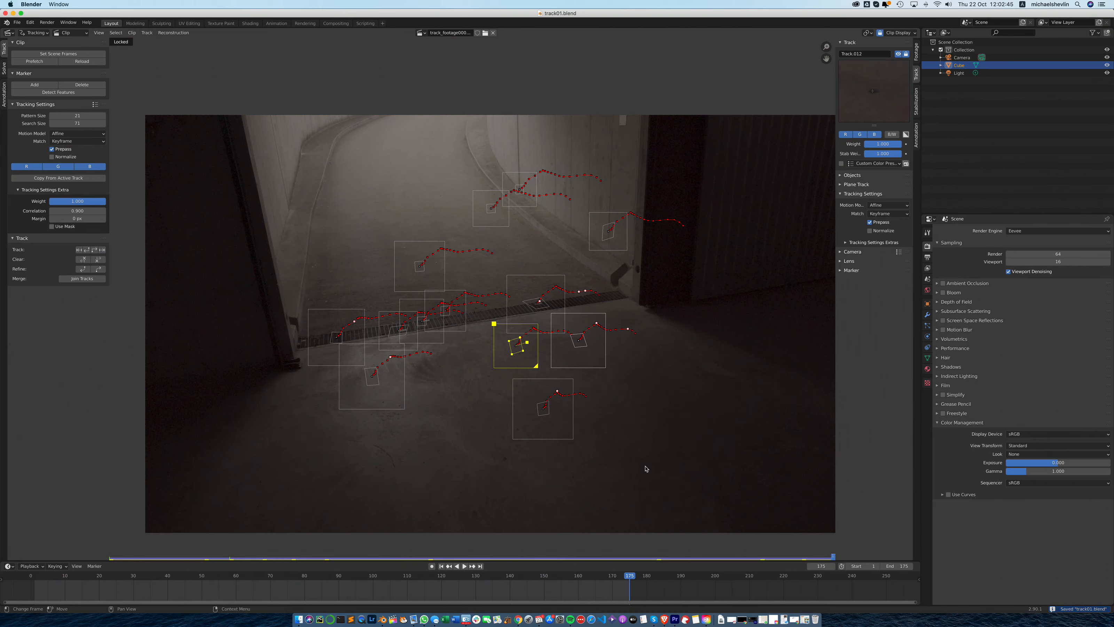
{"action": "left_click", "coordinate": [417, 609]}
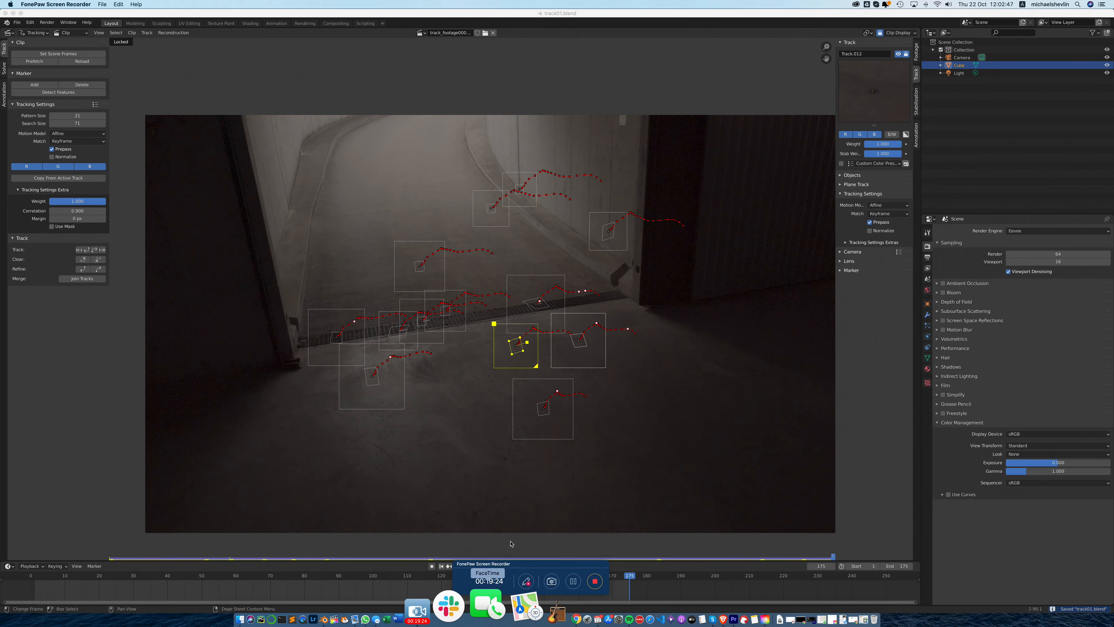